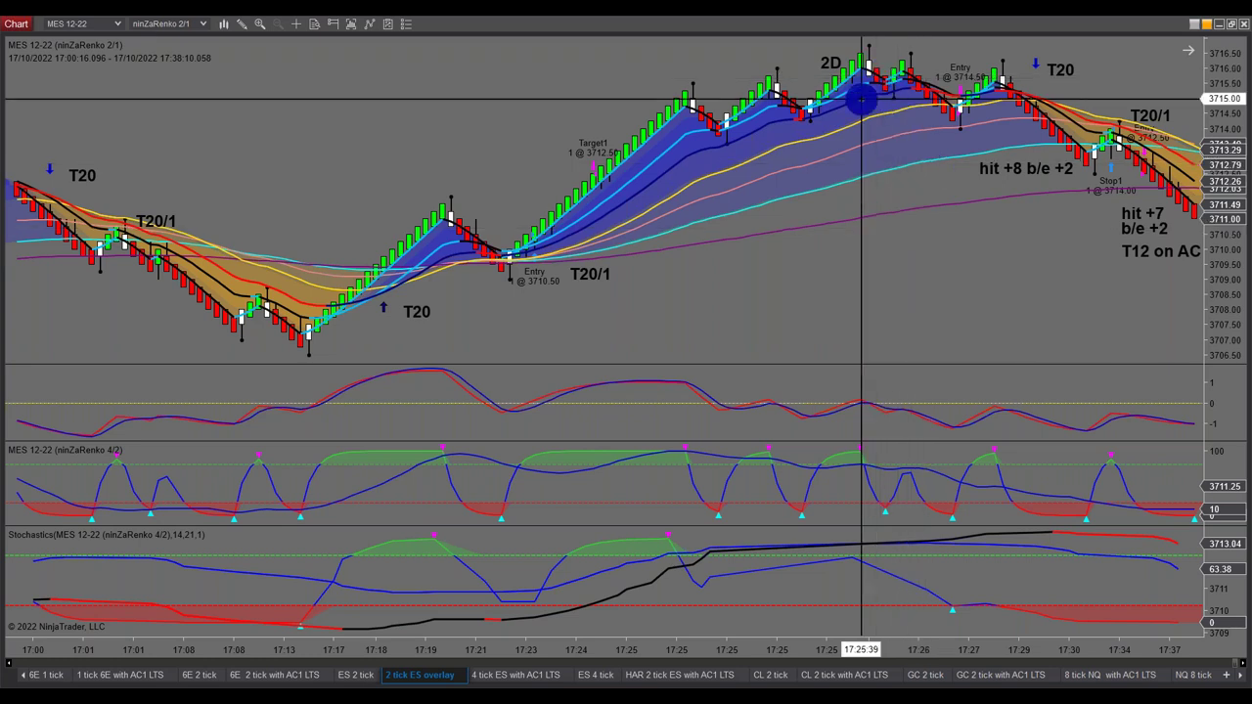
Restore the maximized chart window to its smaller size and review the ES 2 tick chart back to the 17:18–17:42 trades.
{"action": "left_click", "coordinate": [1230, 23]}
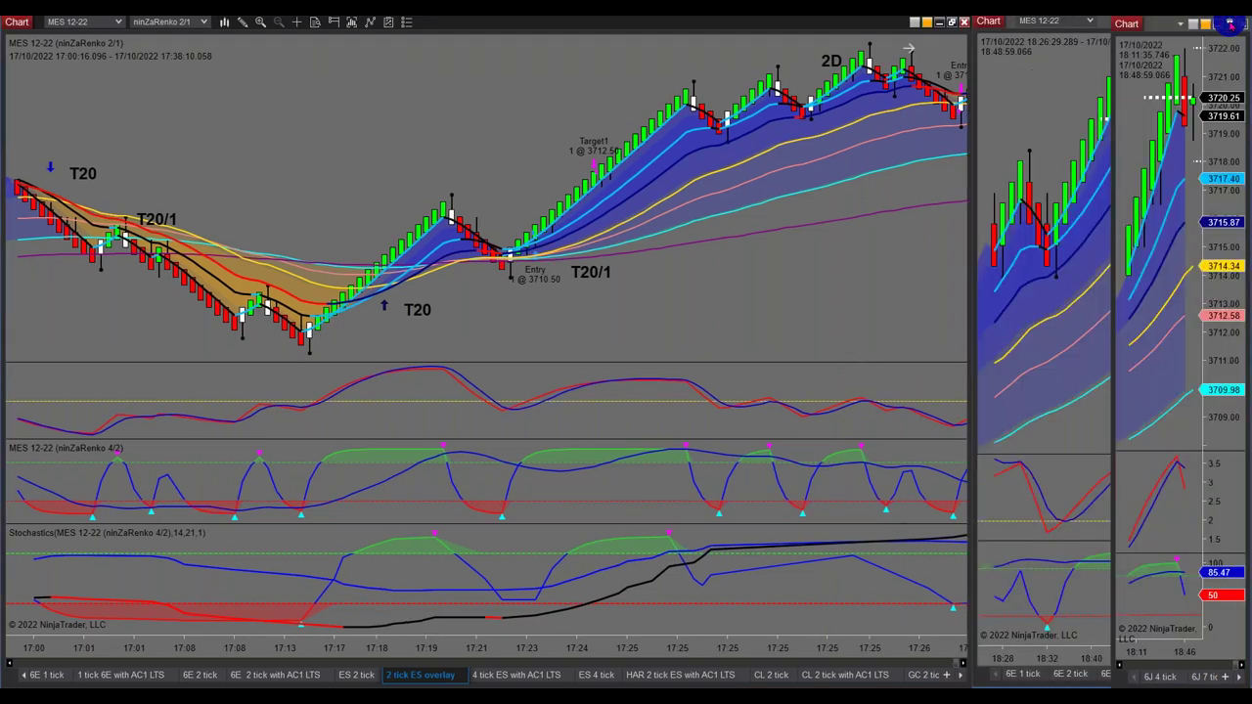
{"action": "left_click", "coordinate": [1062, 79]}
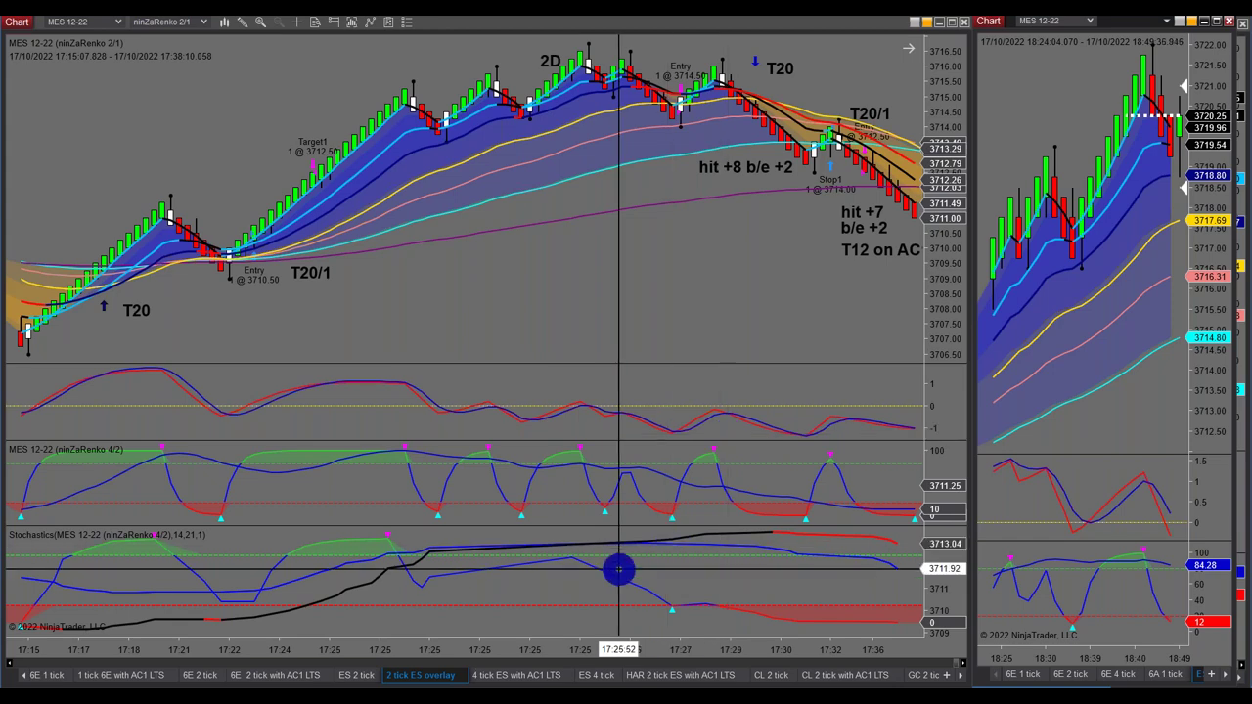
{"action": "left_click", "coordinate": [358, 675]}
{"action": "scroll", "coordinate": [597, 416], "scroll_direction": "up", "scroll_amount": 3}
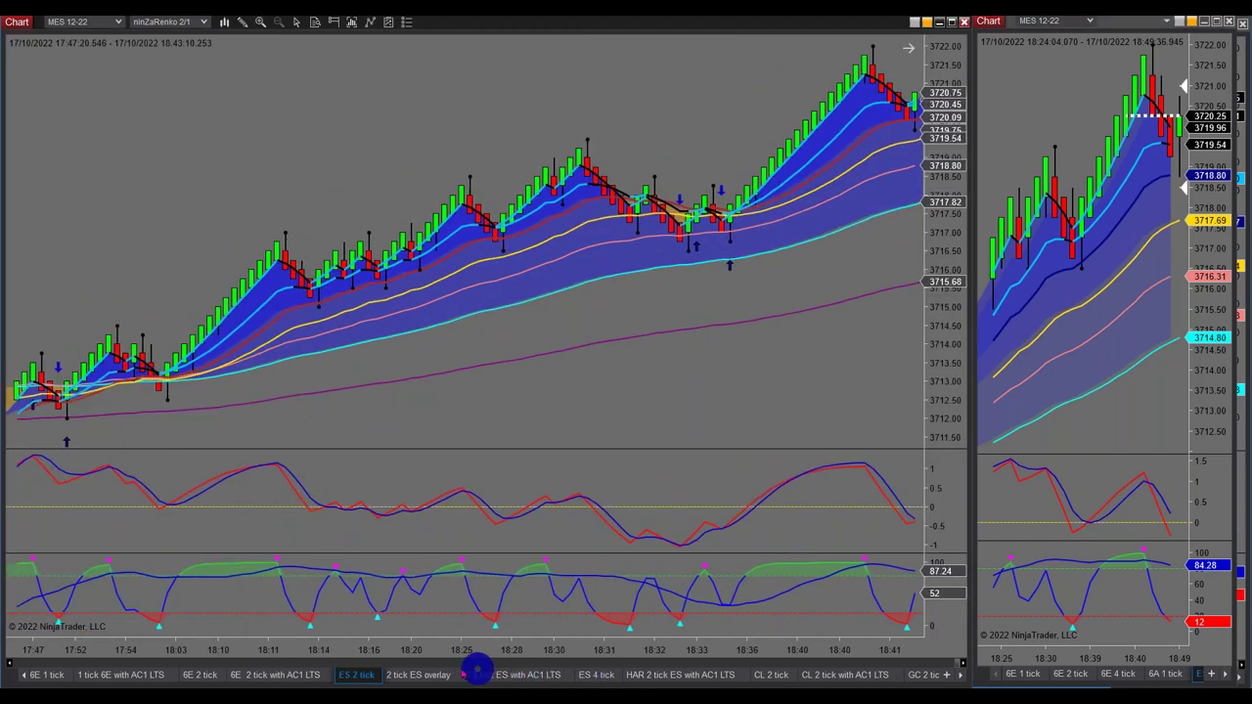
{"action": "scroll", "coordinate": [559, 362], "scroll_direction": "up", "scroll_amount": 10}
{"action": "scroll", "coordinate": [645, 289], "scroll_direction": "up", "scroll_amount": 5}
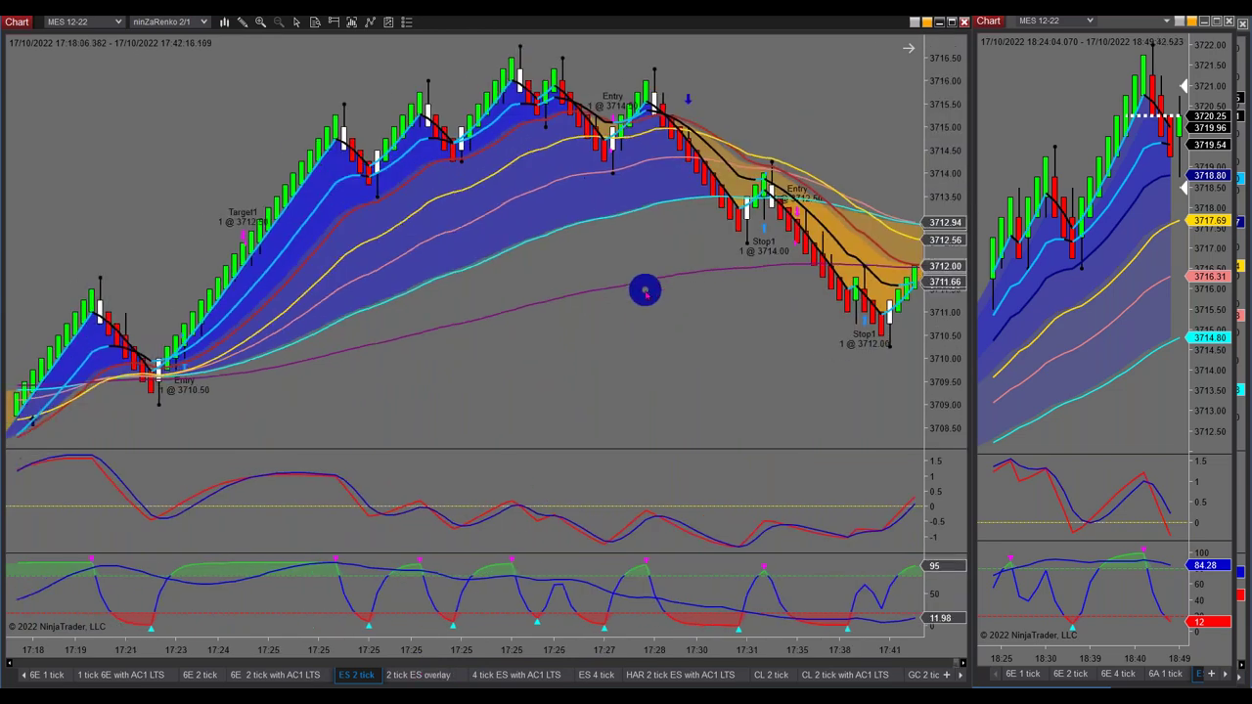
Examine the T20 and T20/1 setups on the 2 tick ES overlay chart from 17:00 to 17:25.
{"action": "left_click", "coordinate": [428, 675]}
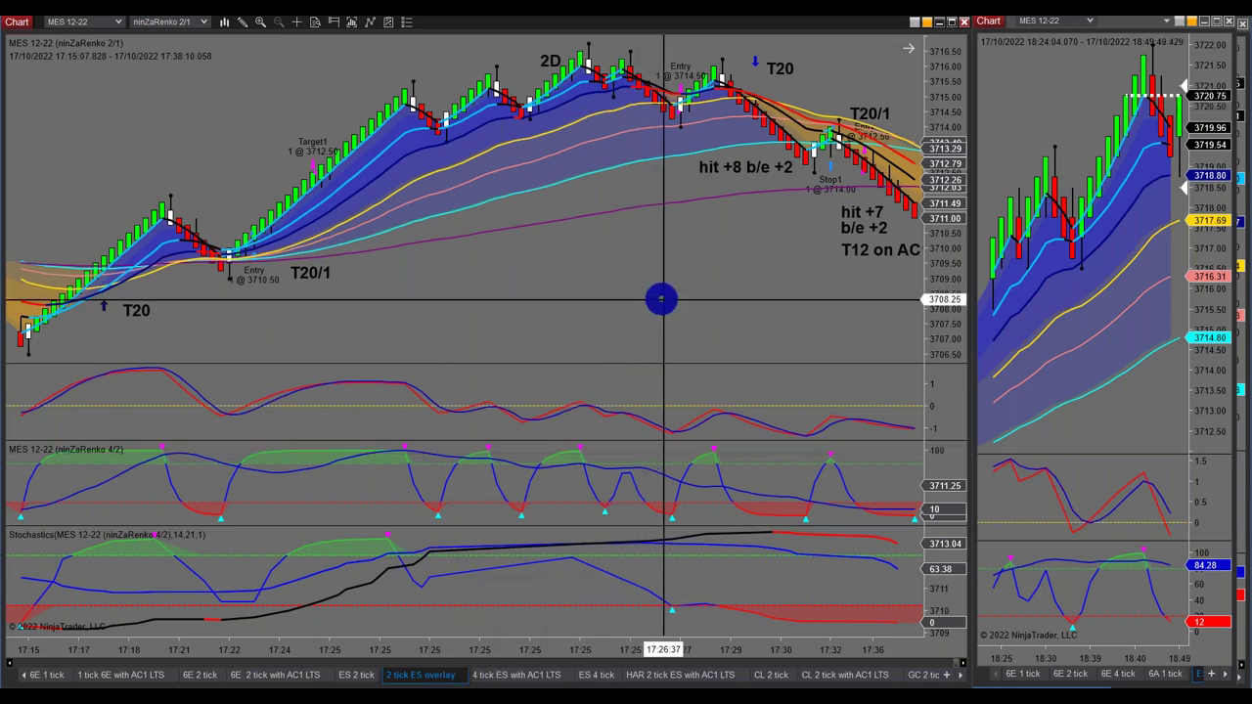
{"action": "scroll", "coordinate": [662, 294], "scroll_direction": "up", "scroll_amount": 2}
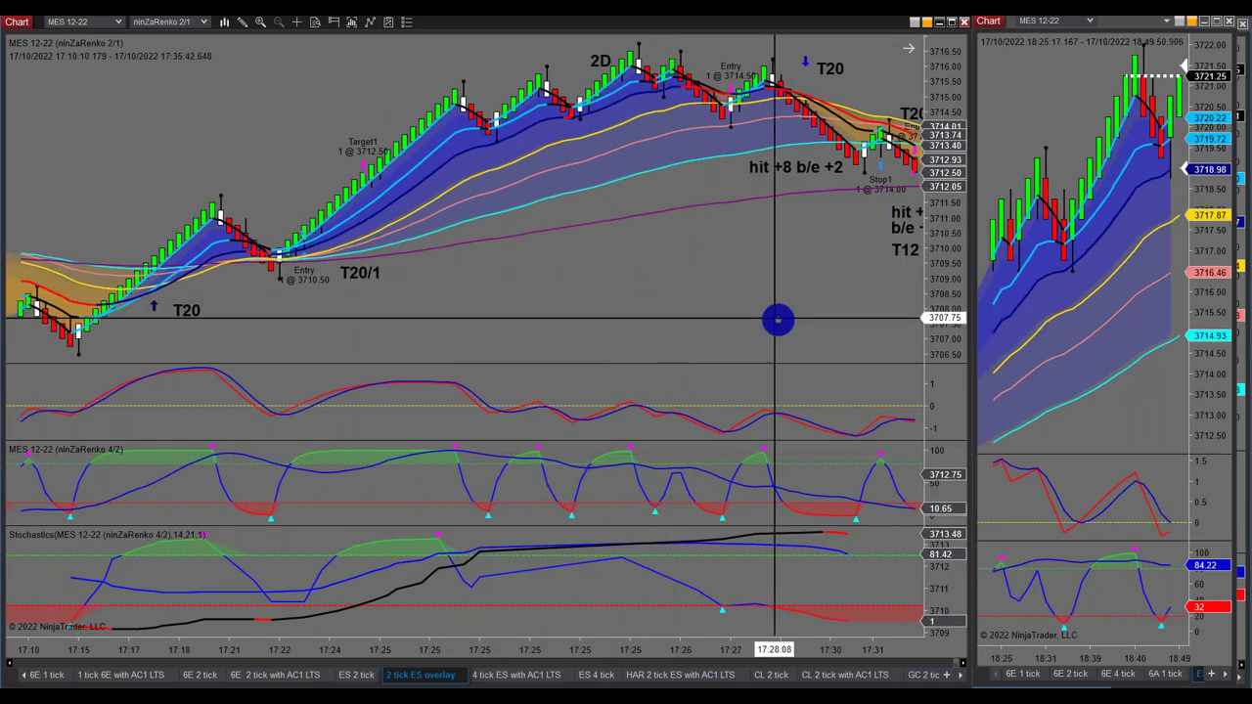
{"action": "scroll", "coordinate": [693, 303], "scroll_direction": "up", "scroll_amount": 4}
{"action": "scroll", "coordinate": [694, 303], "scroll_direction": "up", "scroll_amount": 3}
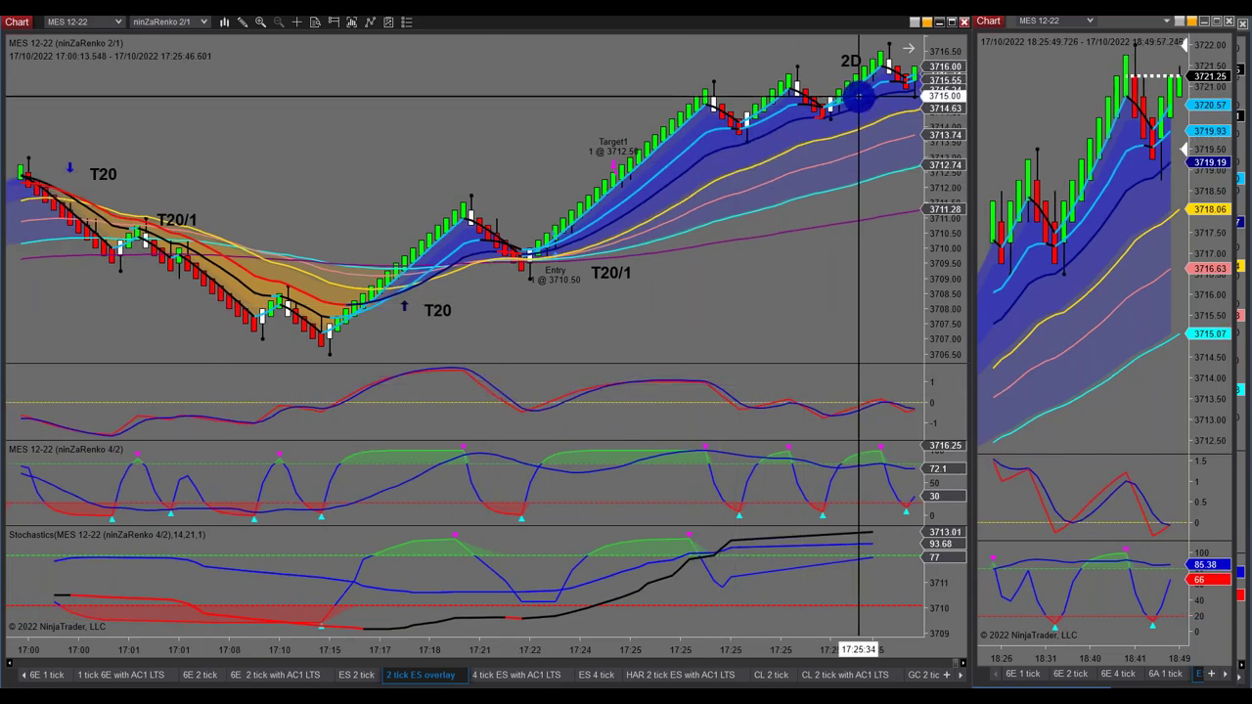
Bring the narrower MES chart to the 17:25–17:47 period and compare its trend with the 2 tick ES overlay chart.
{"action": "scroll", "coordinate": [1040, 229], "scroll_direction": "up", "scroll_amount": 5}
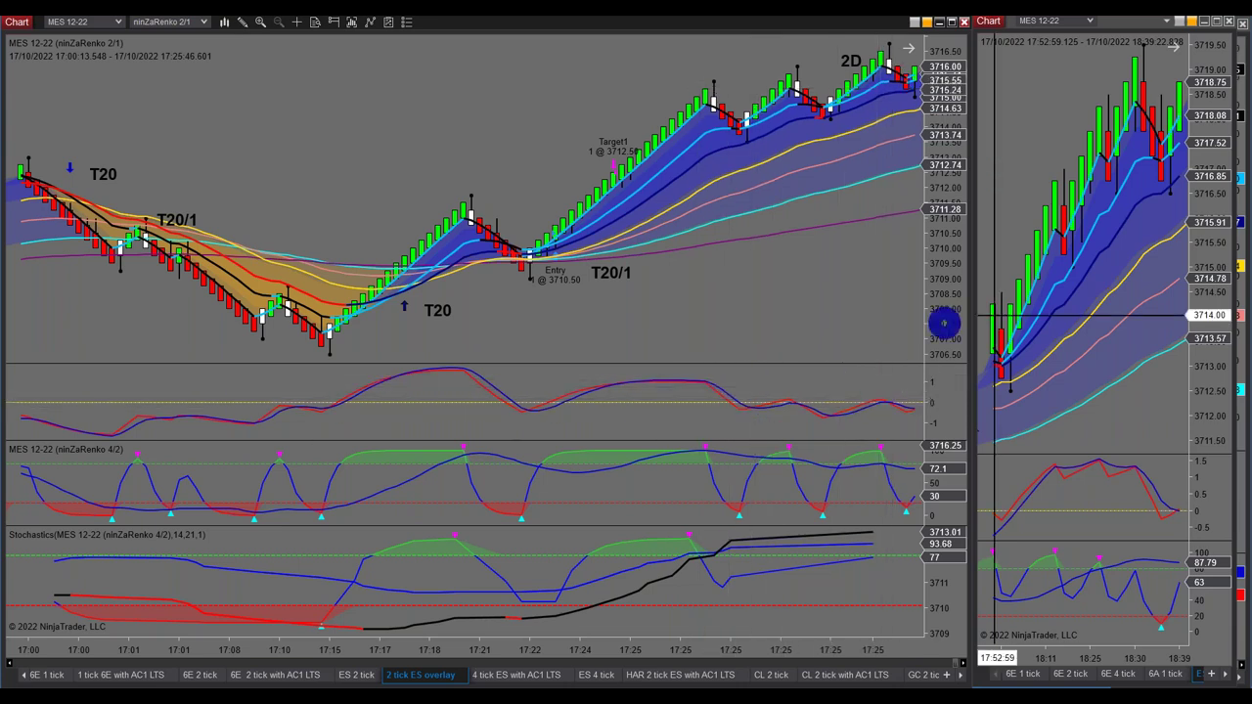
{"action": "scroll", "coordinate": [1079, 299], "scroll_direction": "up", "scroll_amount": 5}
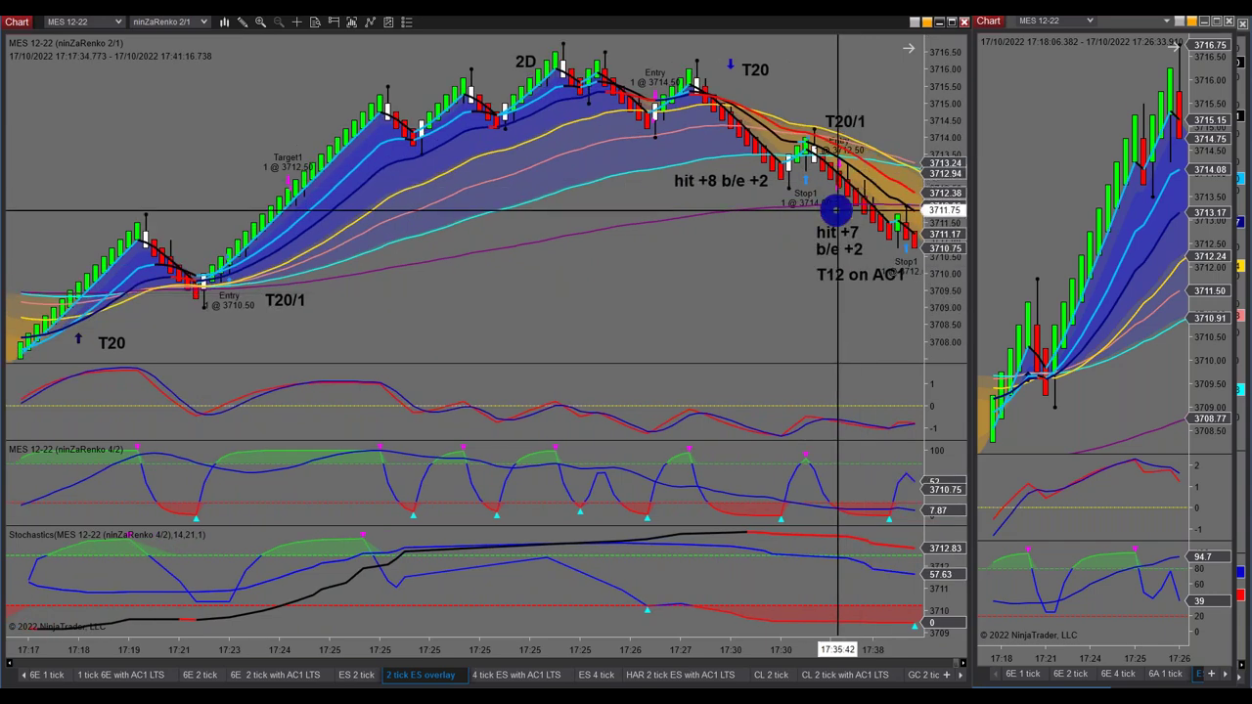
{"action": "left_click", "coordinate": [951, 21]}
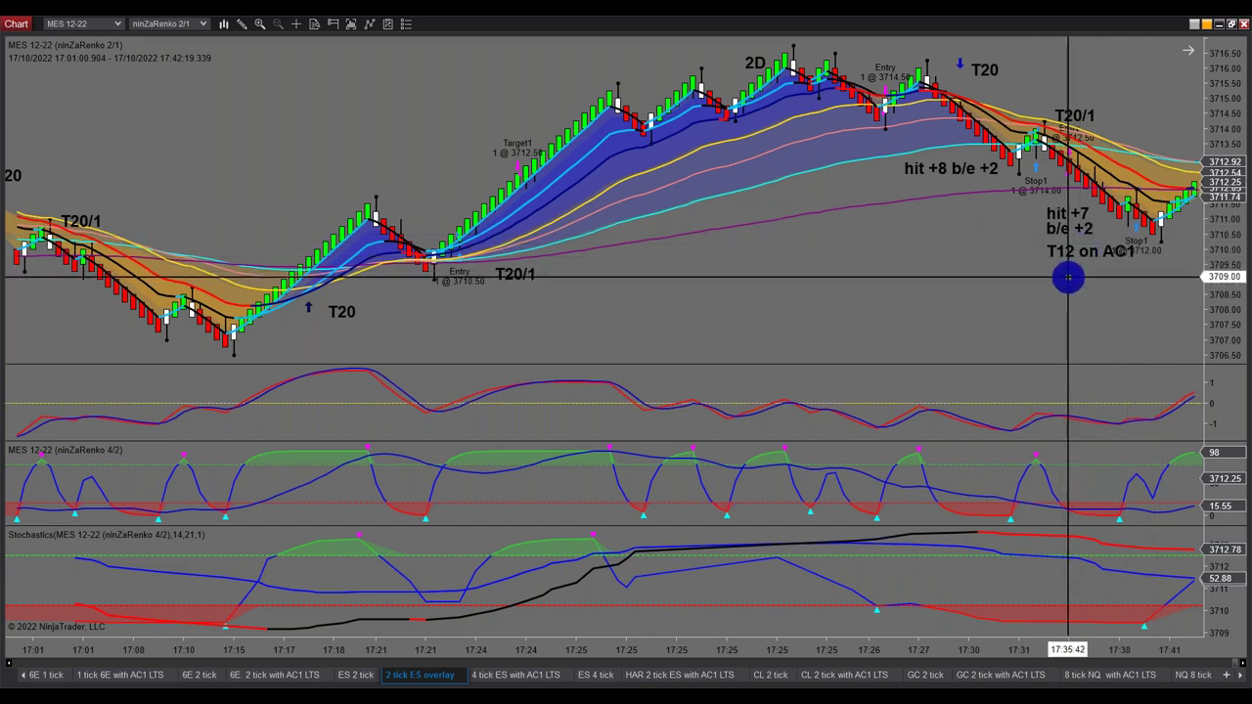
{"action": "left_click", "coordinate": [1231, 23]}
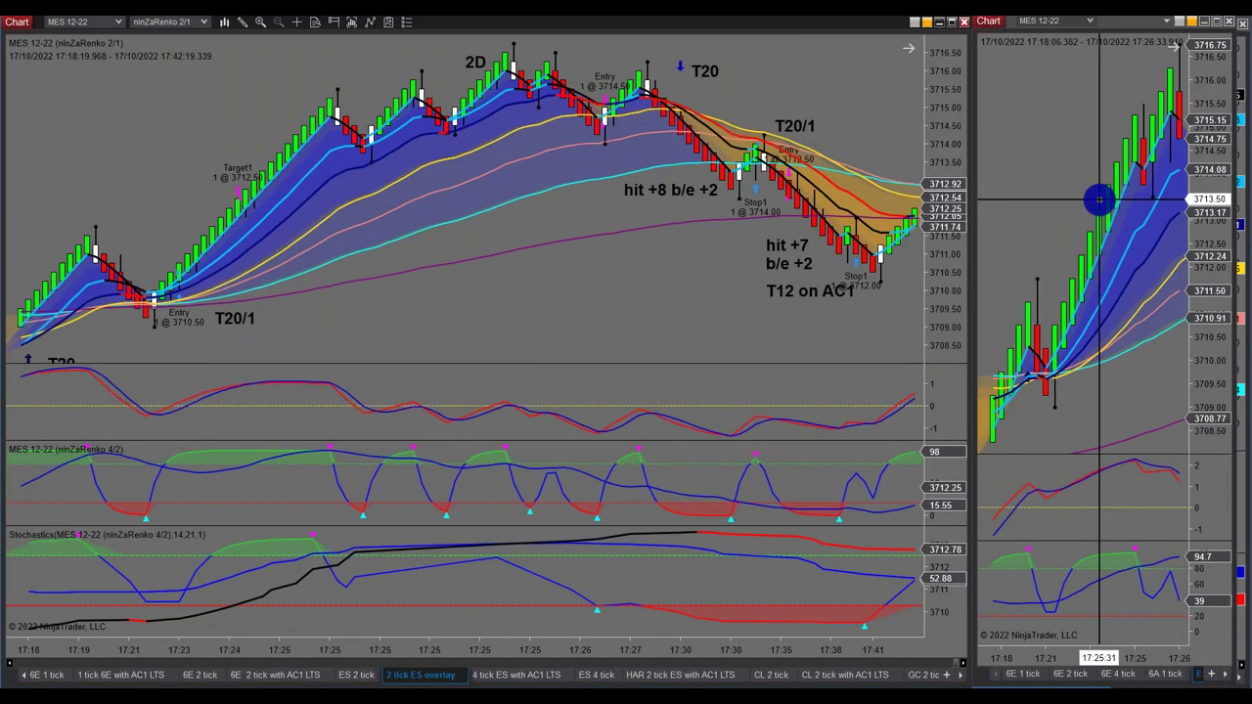
{"action": "scroll", "coordinate": [1115, 313], "scroll_direction": "down", "scroll_amount": 3}
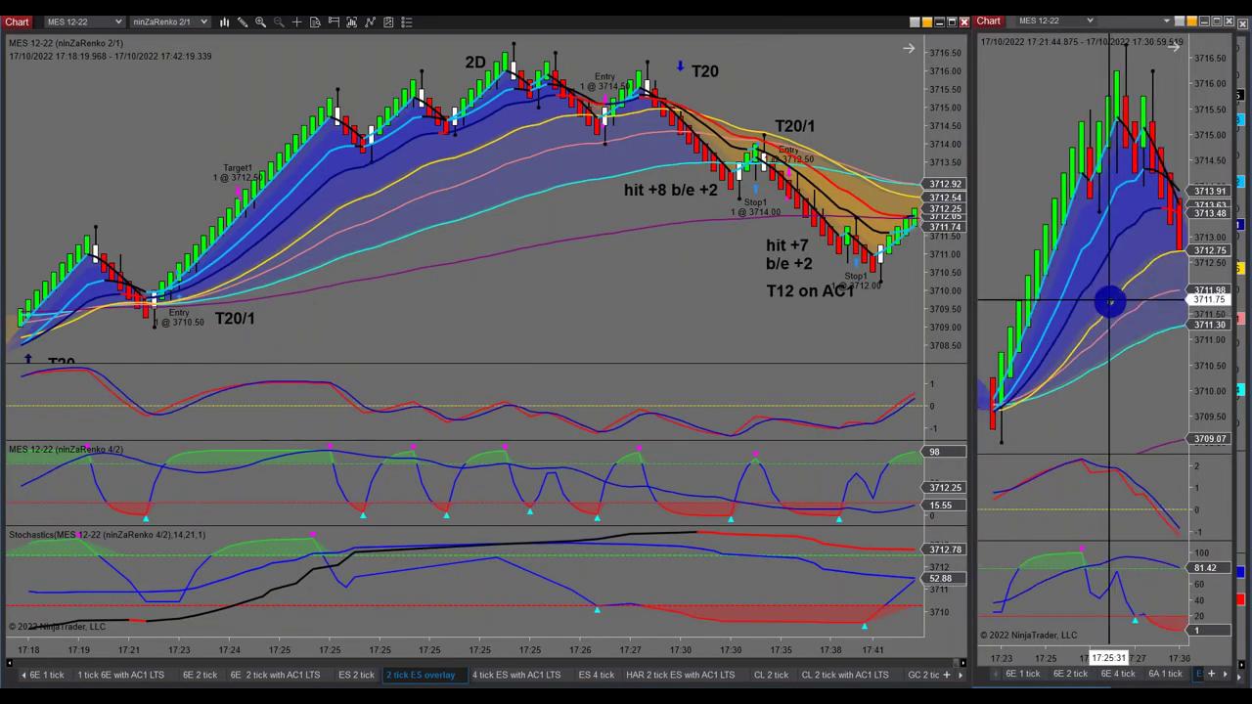
{"action": "scroll", "coordinate": [1137, 186], "scroll_direction": "down", "scroll_amount": 5}
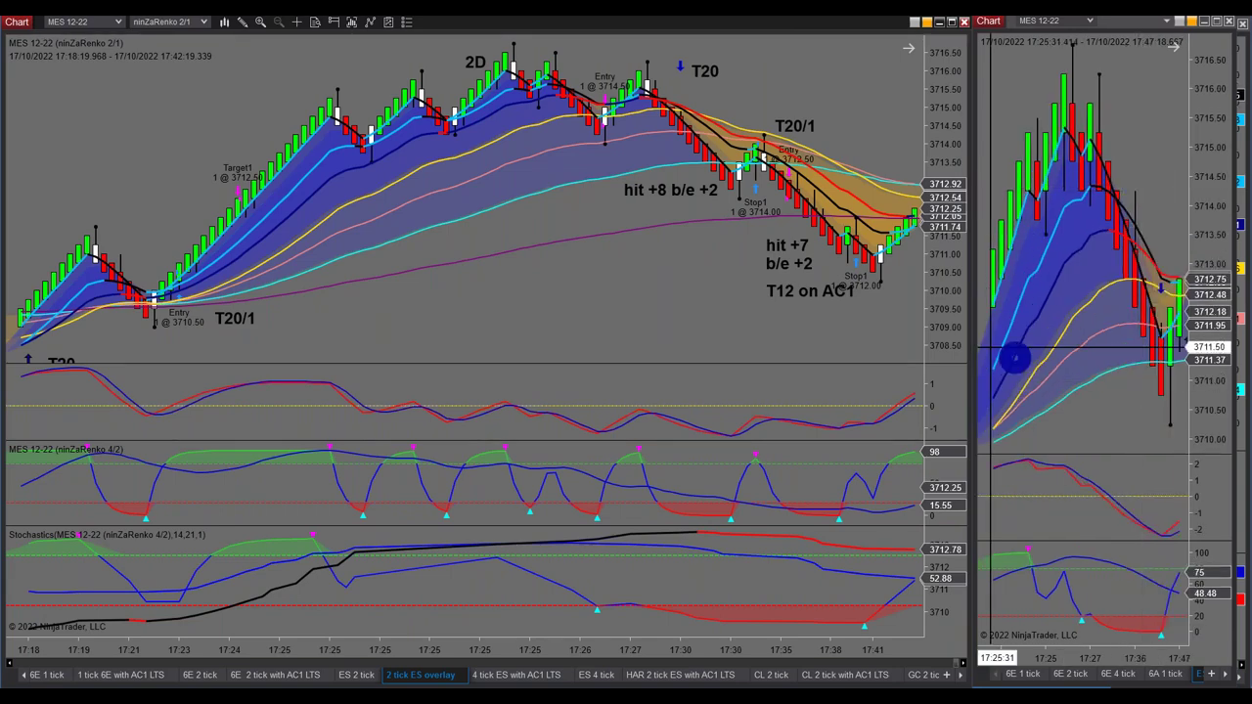
{"action": "scroll", "coordinate": [880, 333], "scroll_direction": "up", "scroll_amount": 2}
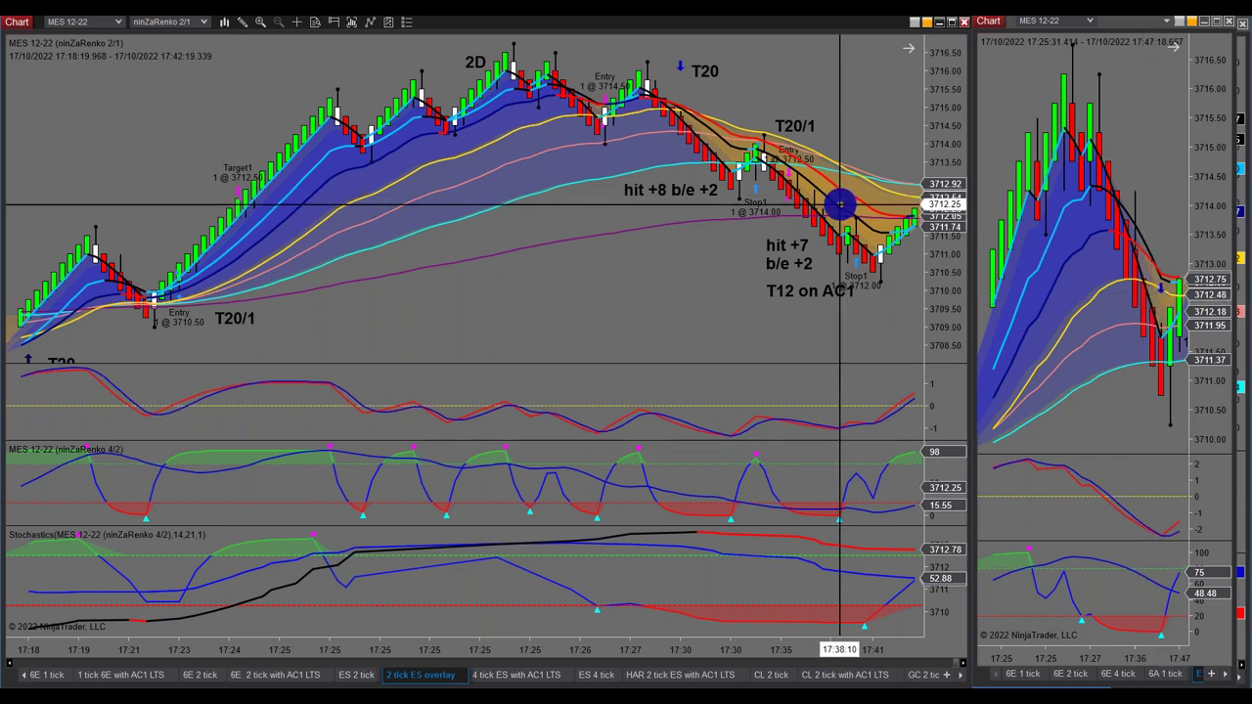
Examine the price reversal after the T12 on AC1 trade on the 2 tick ES overlay chart, advancing past 17:47.
{"action": "scroll", "coordinate": [841, 211], "scroll_direction": "down", "scroll_amount": 2}
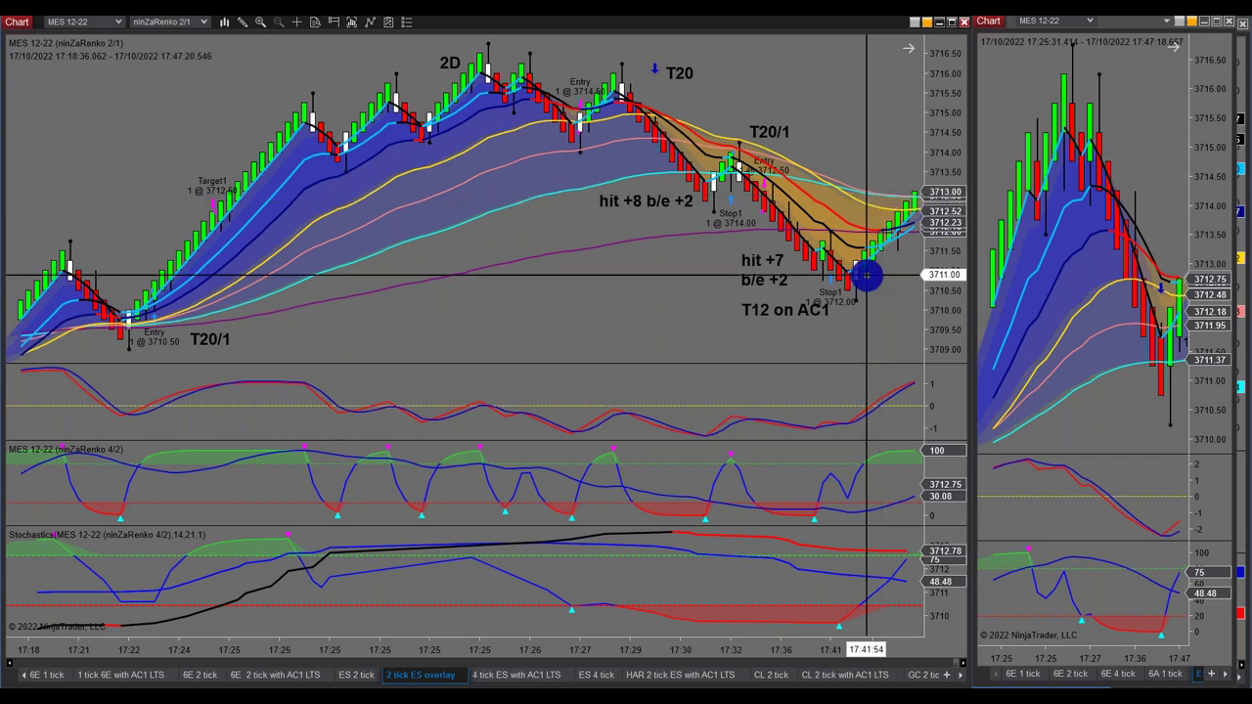
{"action": "left_click_drag", "start_coordinate": [928, 112], "coordinate": [942, 151]}
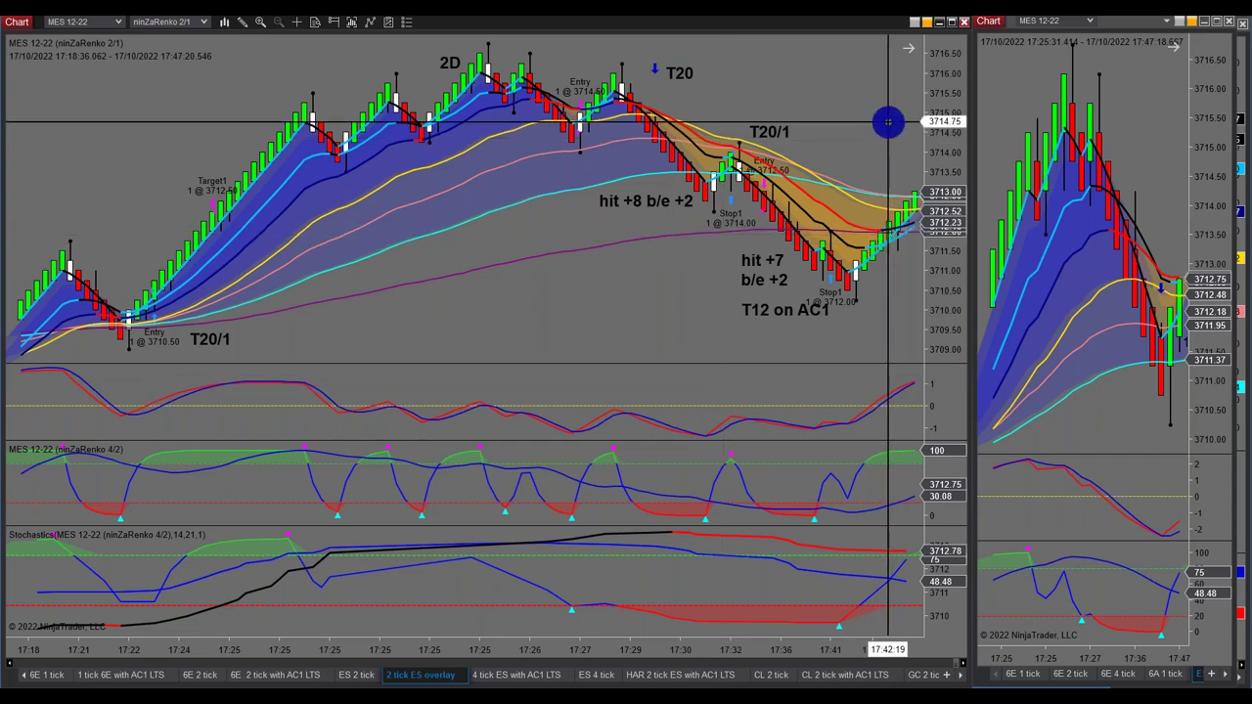
{"action": "scroll", "coordinate": [905, 328], "scroll_direction": "down", "scroll_amount": 1}
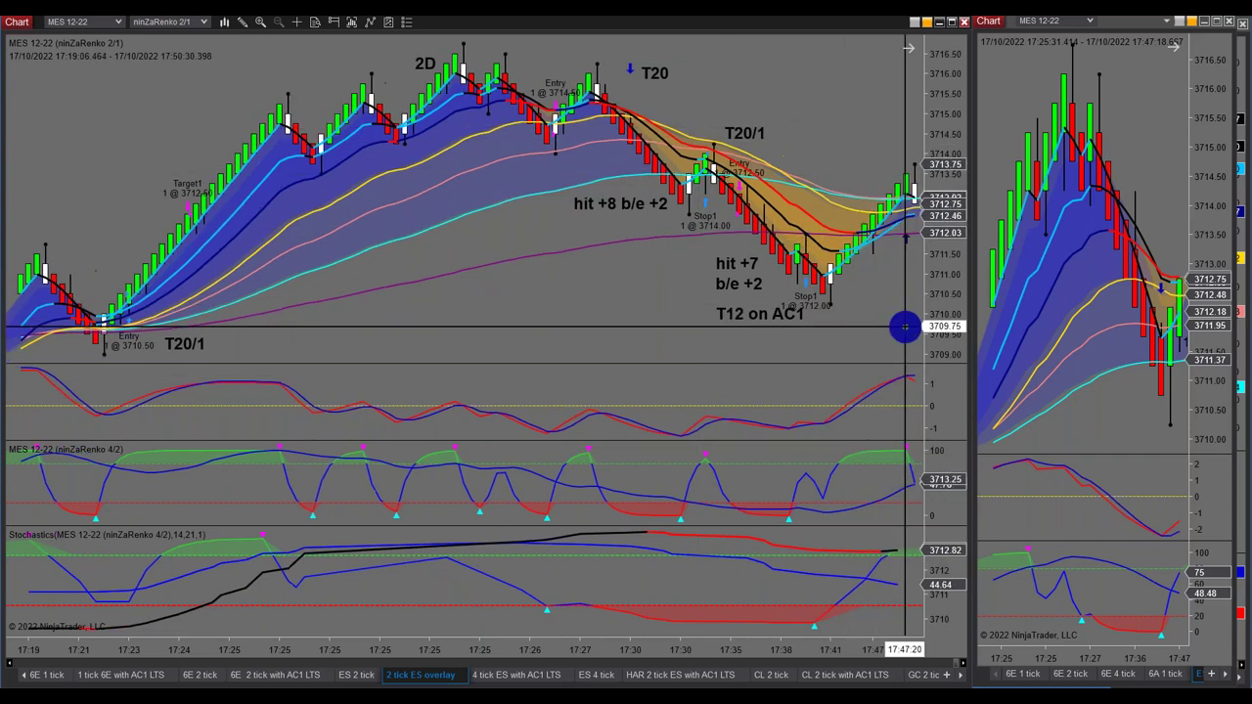
{"action": "scroll", "coordinate": [905, 328], "scroll_direction": "down", "scroll_amount": 1}
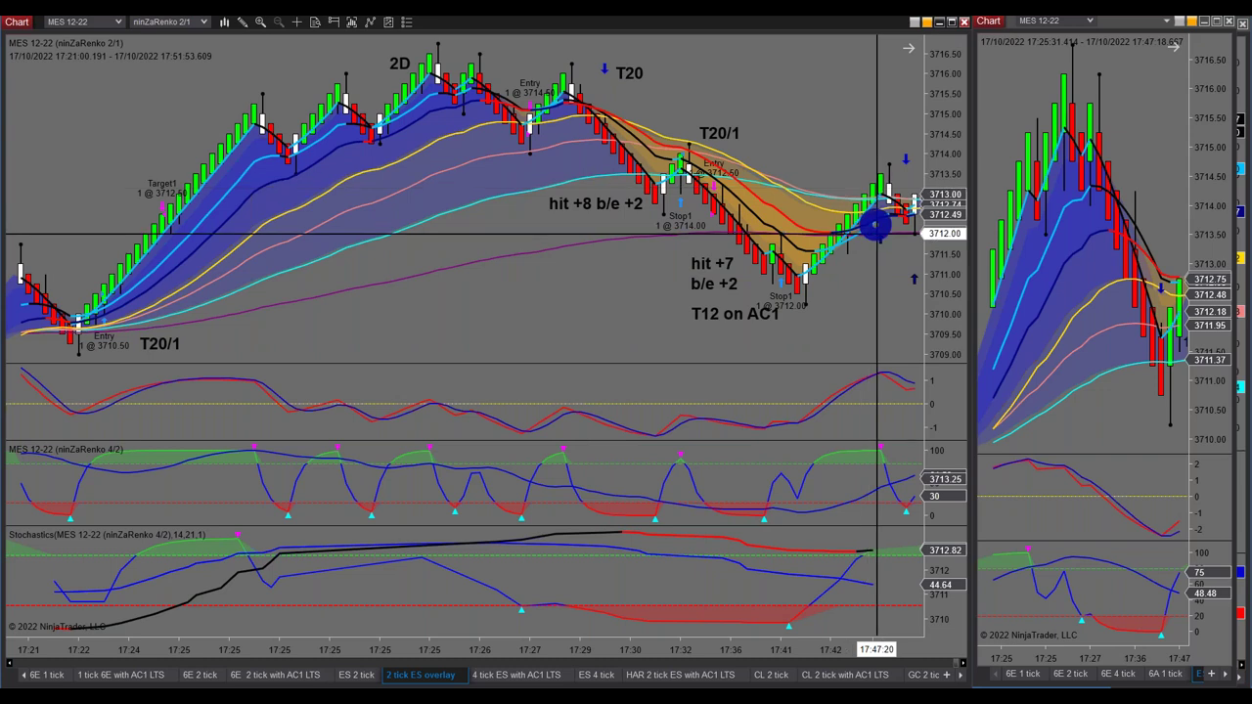
{"action": "left_click", "coordinate": [885, 279]}
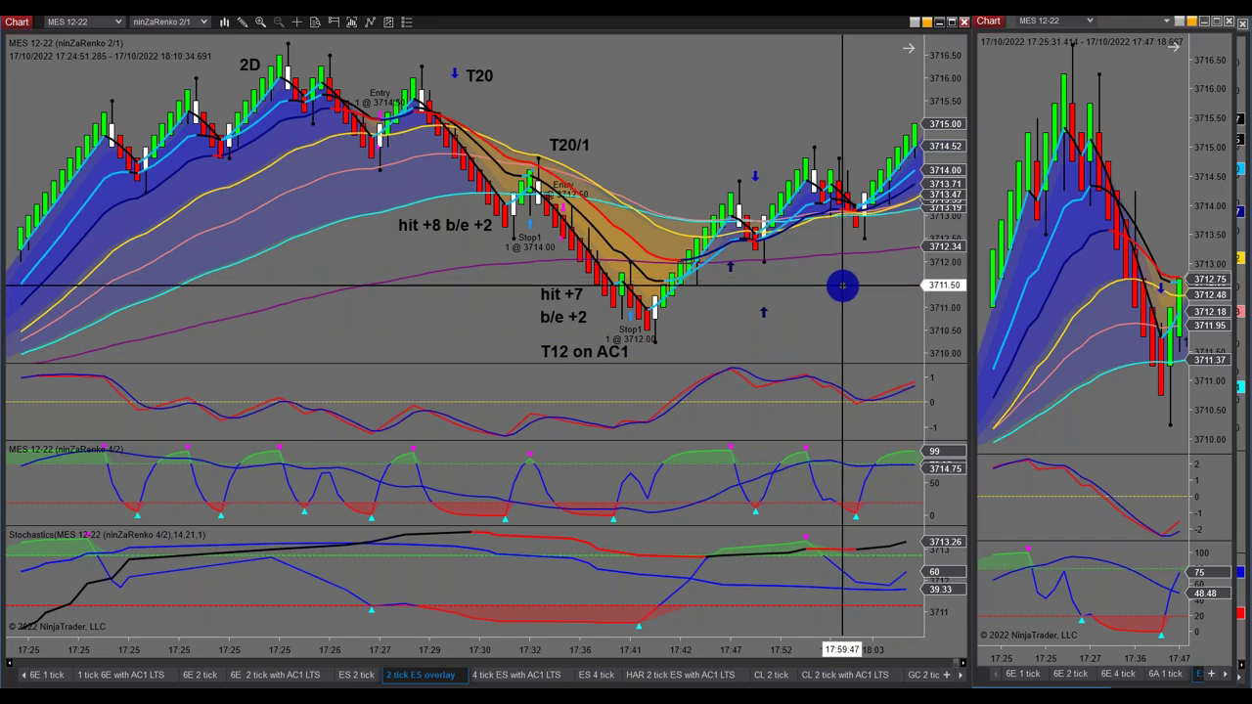
Advance the narrower MES chart to 18:11 and follow the uptrend on the 2 tick ES overlay chart up to 18:28.
{"action": "scroll", "coordinate": [1045, 281], "scroll_direction": "down", "scroll_amount": 3}
{"action": "scroll", "coordinate": [1057, 276], "scroll_direction": "down", "scroll_amount": 2}
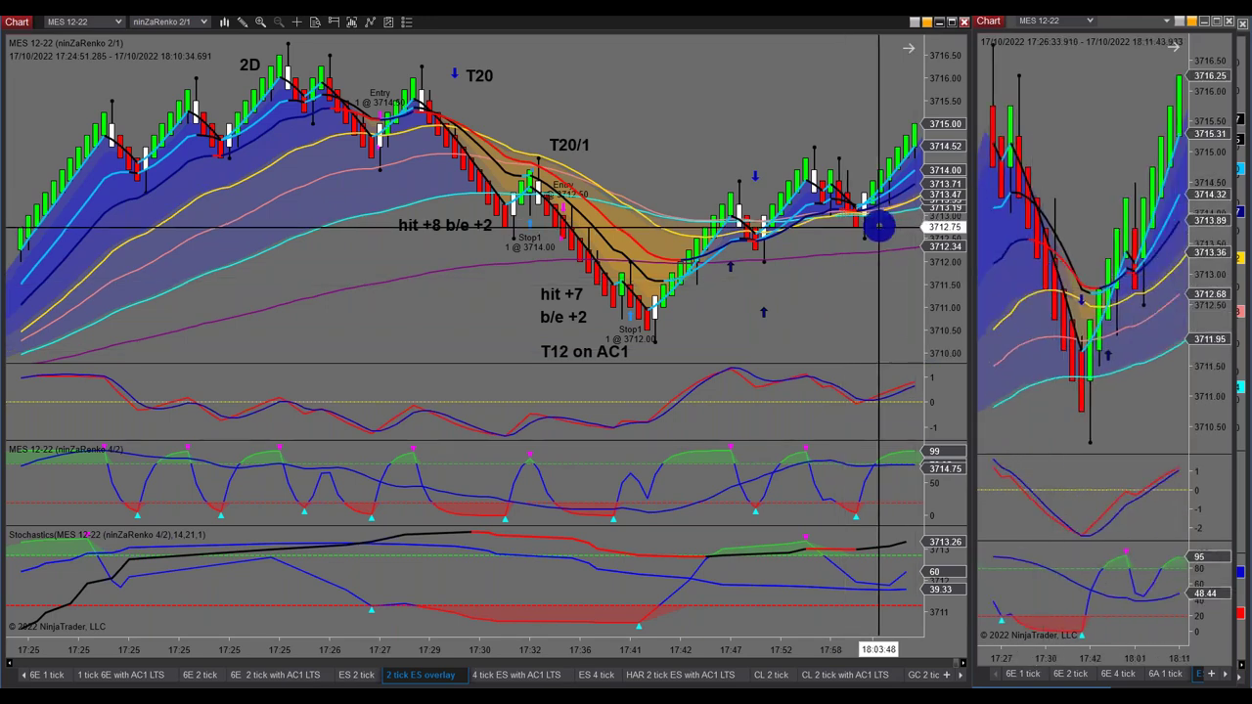
{"action": "scroll", "coordinate": [876, 243], "scroll_direction": "down", "scroll_amount": 3}
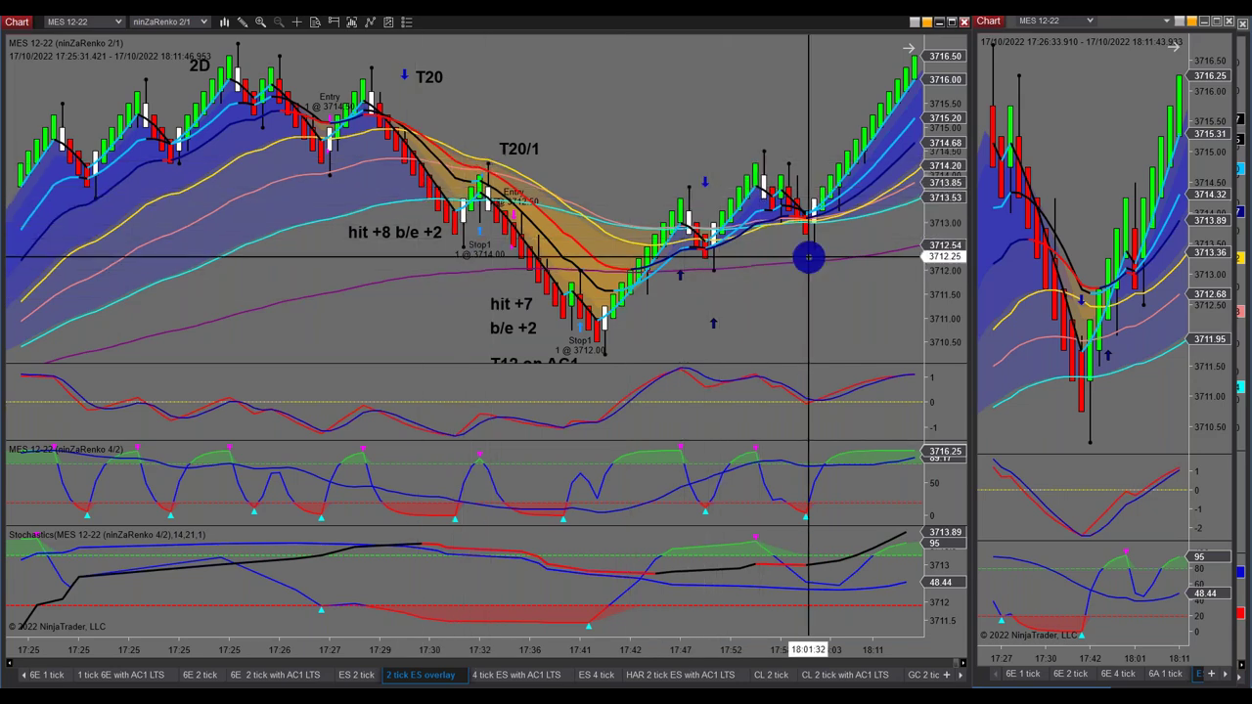
{"action": "scroll", "coordinate": [807, 257], "scroll_direction": "down", "scroll_amount": 3}
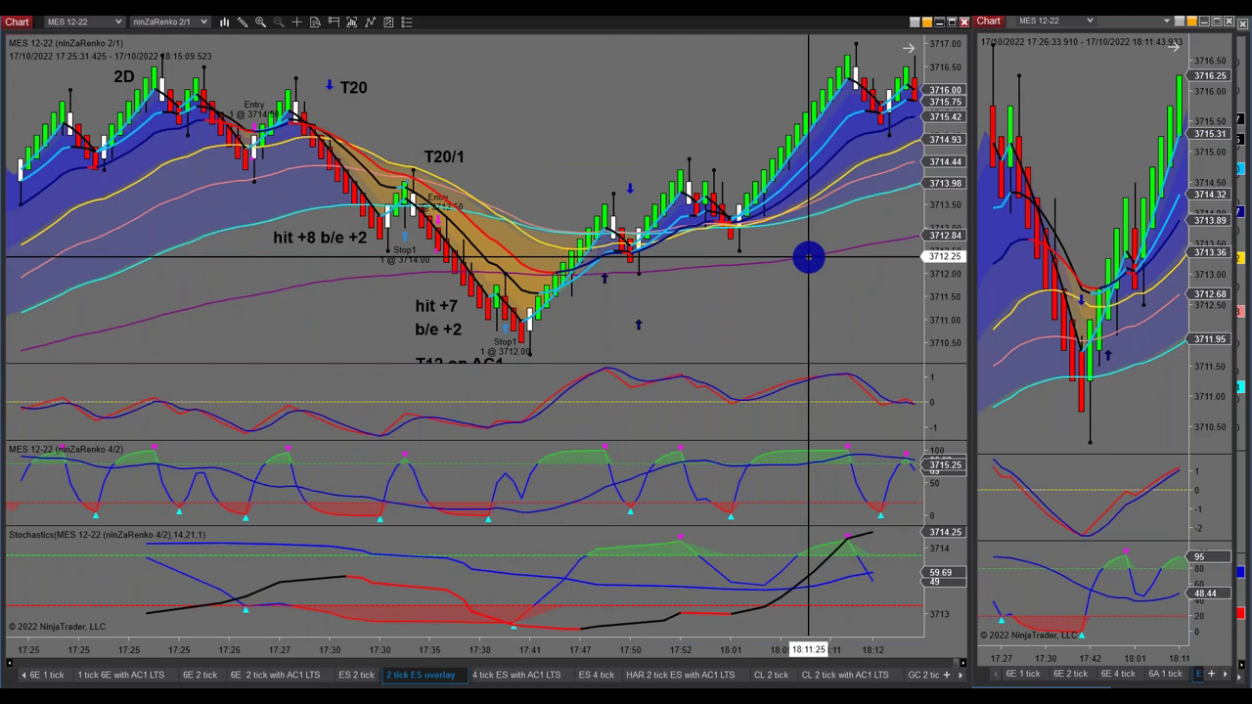
{"action": "scroll", "coordinate": [792, 302], "scroll_direction": "down", "scroll_amount": 2}
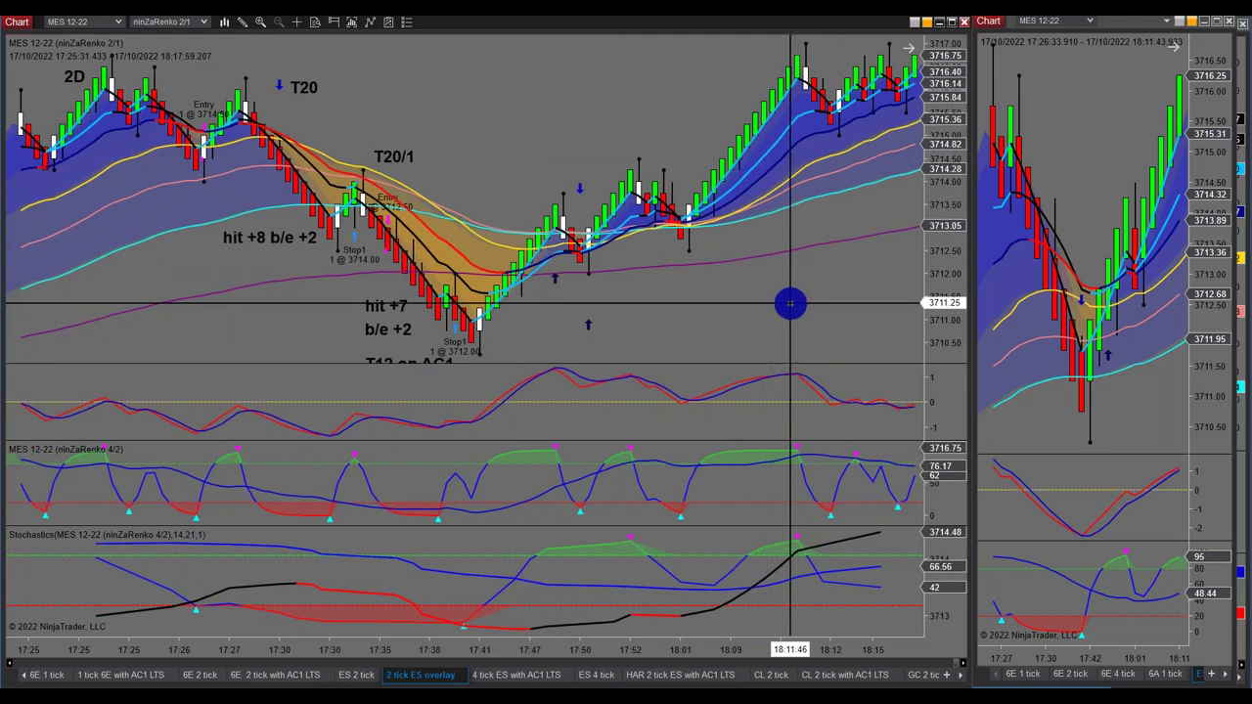
{"action": "scroll", "coordinate": [790, 303], "scroll_direction": "down", "scroll_amount": 5}
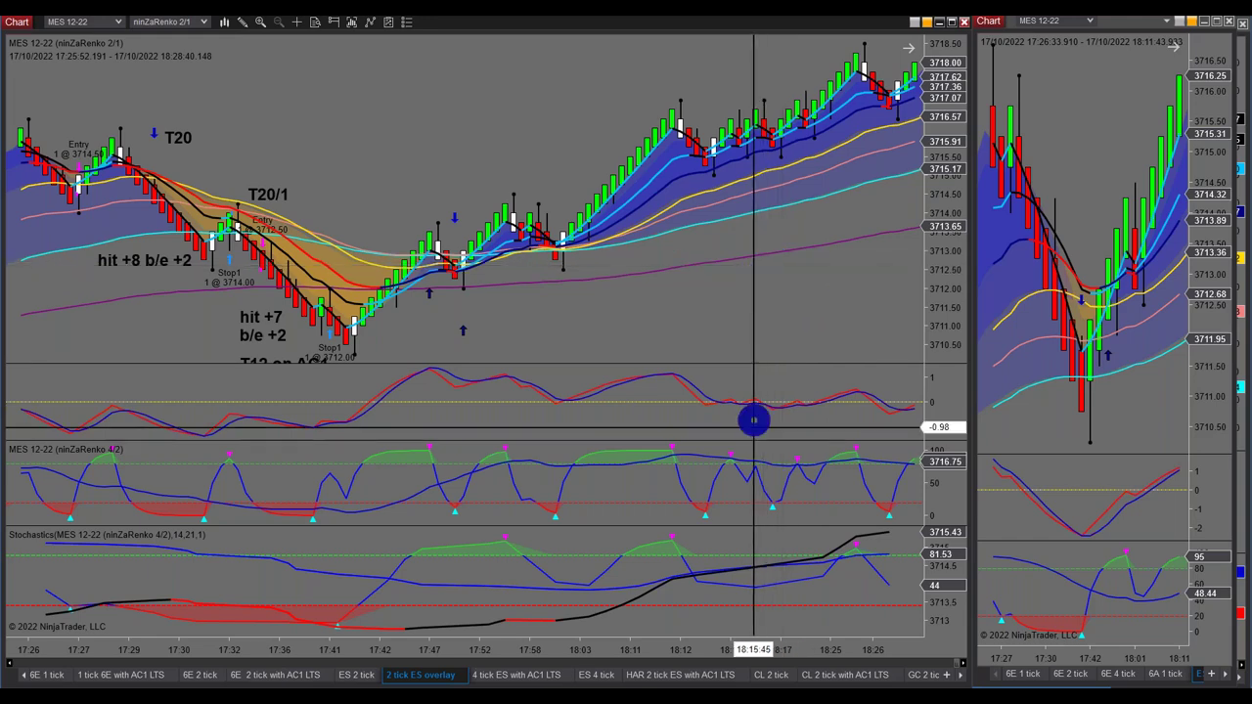
Look over the HAR 2 tick ES with AC1 LTS chart and review the CL 2 tick chart's uptrend back to 14:32.
{"action": "left_click", "coordinate": [686, 677]}
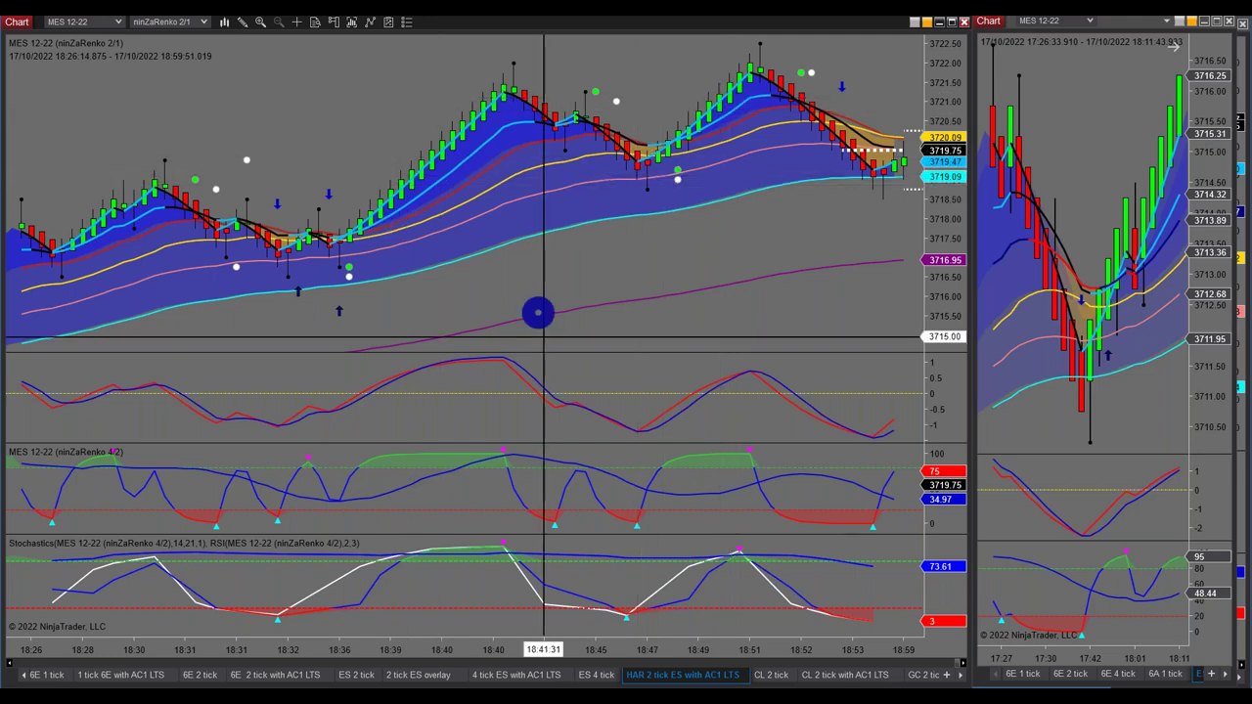
{"action": "left_click", "coordinate": [771, 673]}
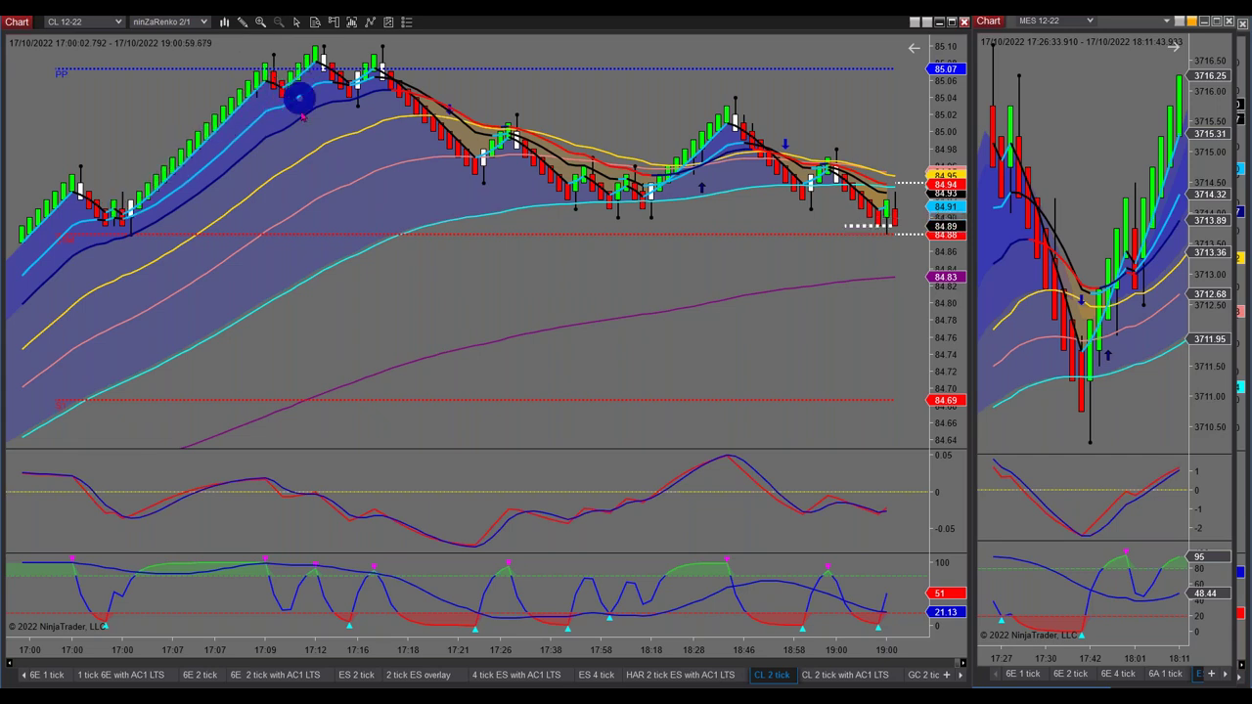
{"action": "scroll", "coordinate": [440, 336], "scroll_direction": "up", "scroll_amount": 10}
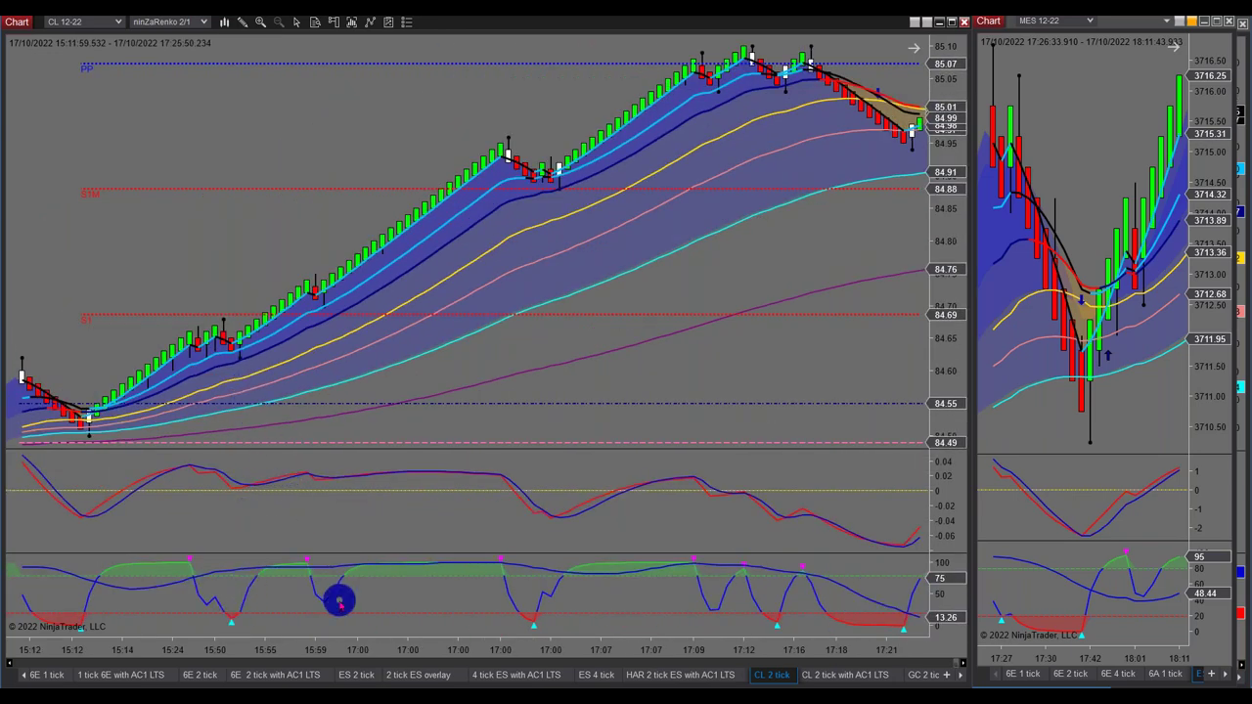
{"action": "scroll", "coordinate": [338, 601], "scroll_direction": "up", "scroll_amount": 3}
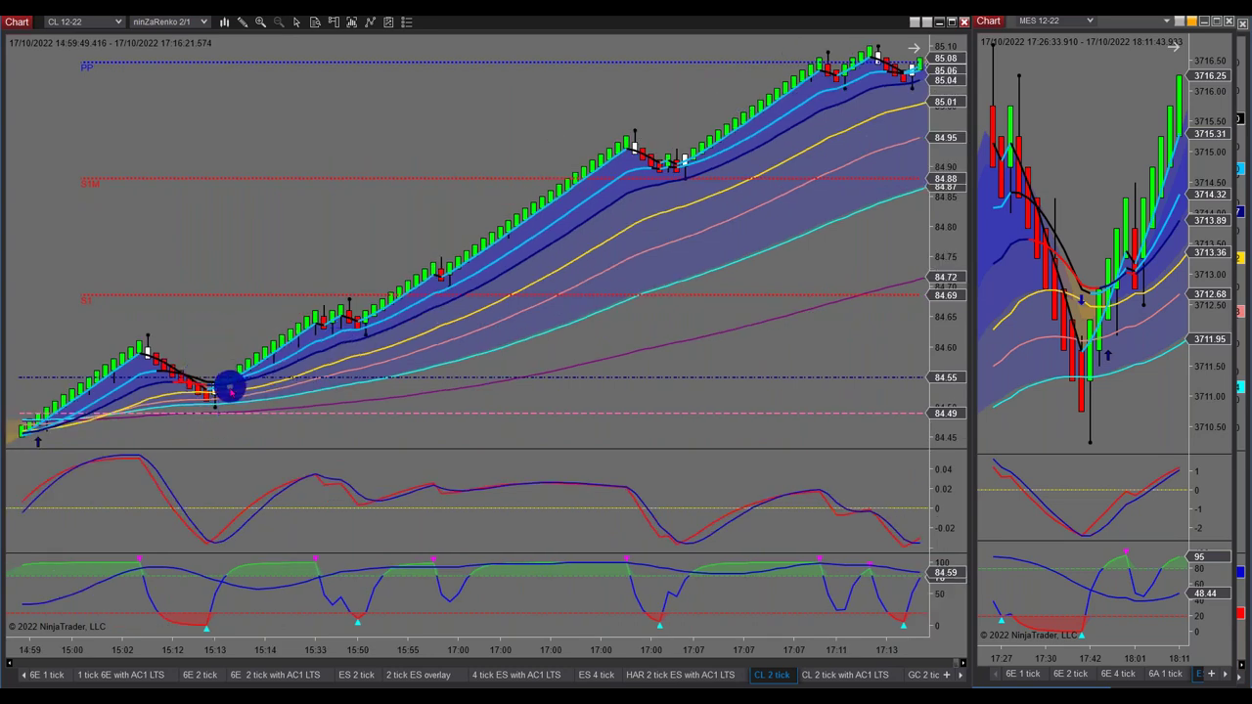
{"action": "scroll", "coordinate": [291, 388], "scroll_direction": "up", "scroll_amount": 5}
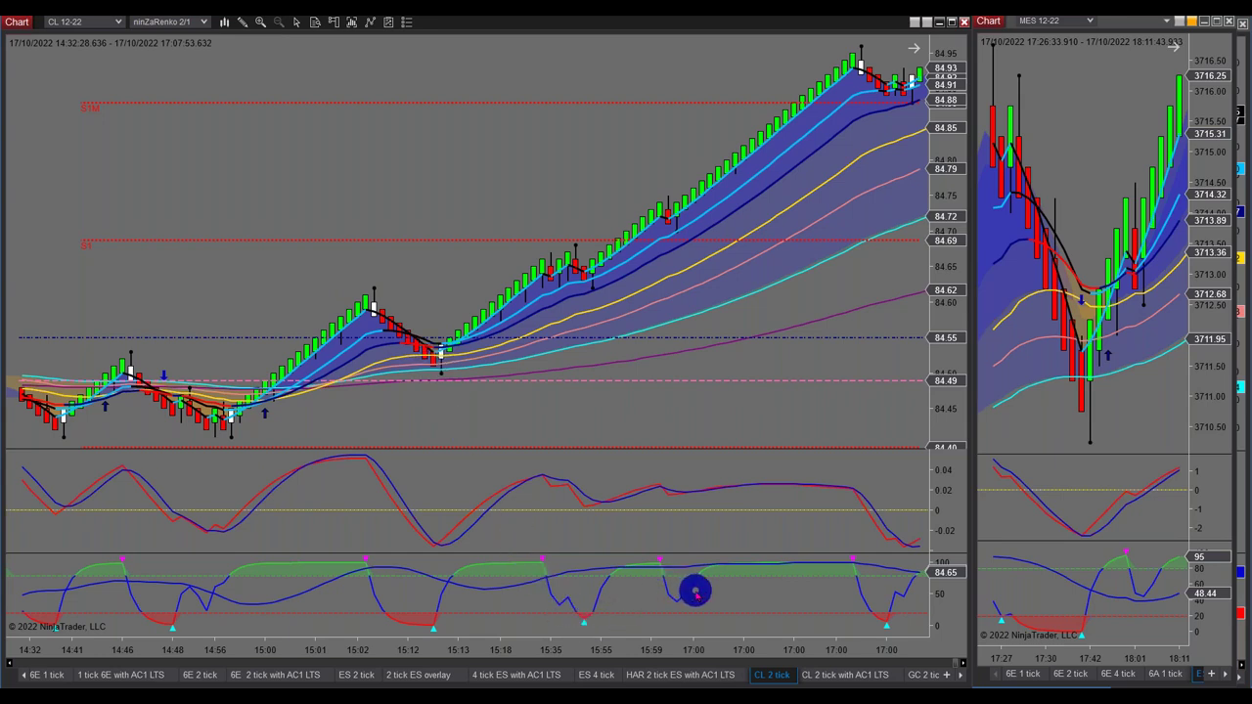
Advance the CL 2 tick chart to its latest bars, rechecking the price action between 15:55 and 18:46.
{"action": "scroll", "coordinate": [694, 590], "scroll_direction": "down", "scroll_amount": 3}
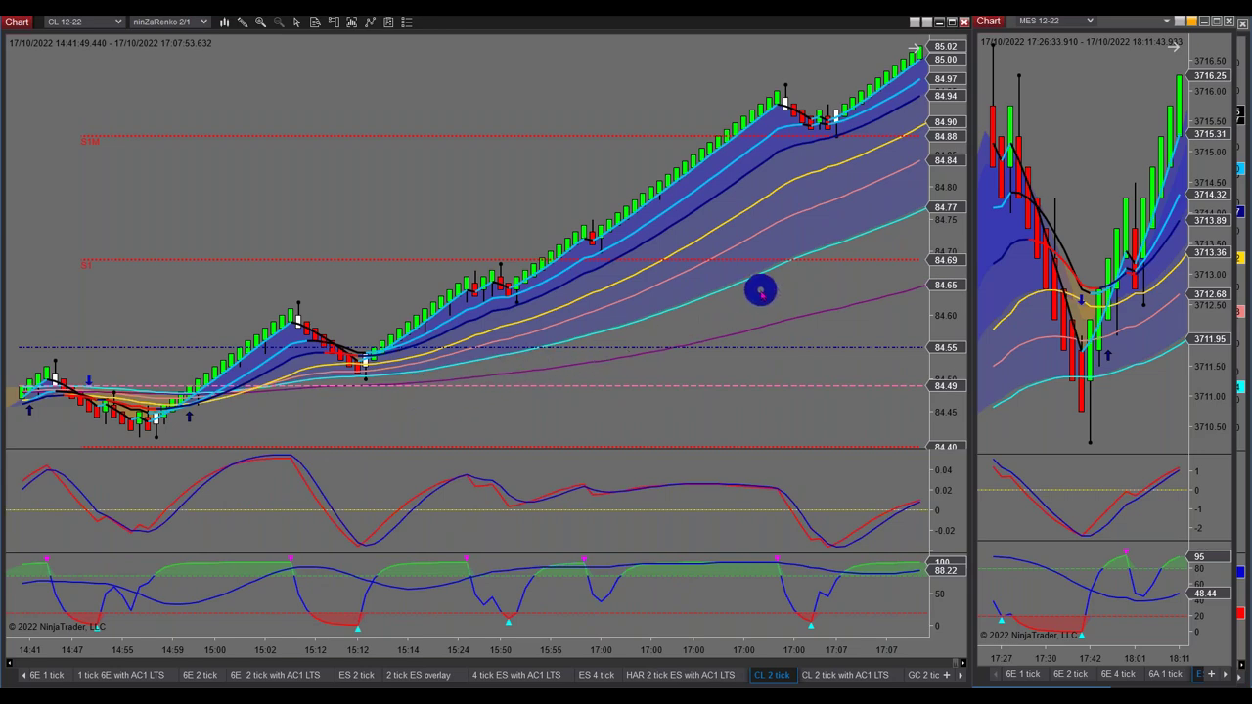
{"action": "scroll", "coordinate": [761, 289], "scroll_direction": "down", "scroll_amount": 10}
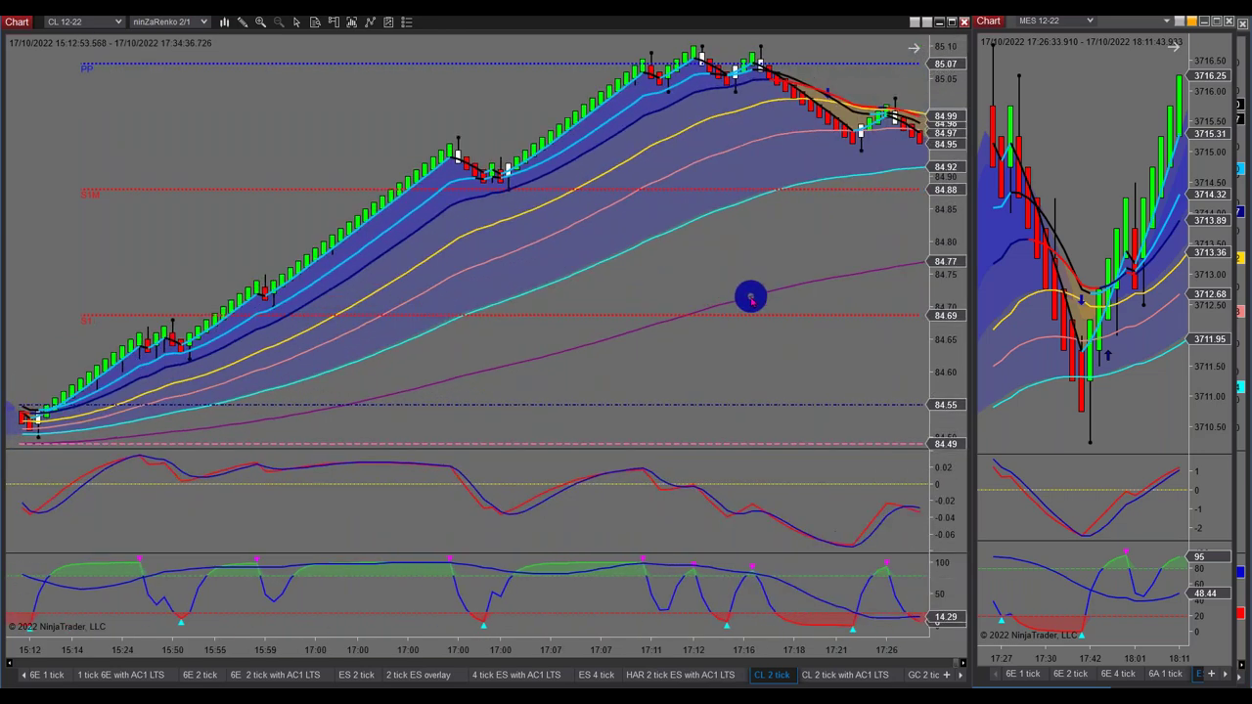
{"action": "scroll", "coordinate": [751, 299], "scroll_direction": "down", "scroll_amount": 15}
{"action": "scroll", "coordinate": [752, 296], "scroll_direction": "up", "scroll_amount": 2}
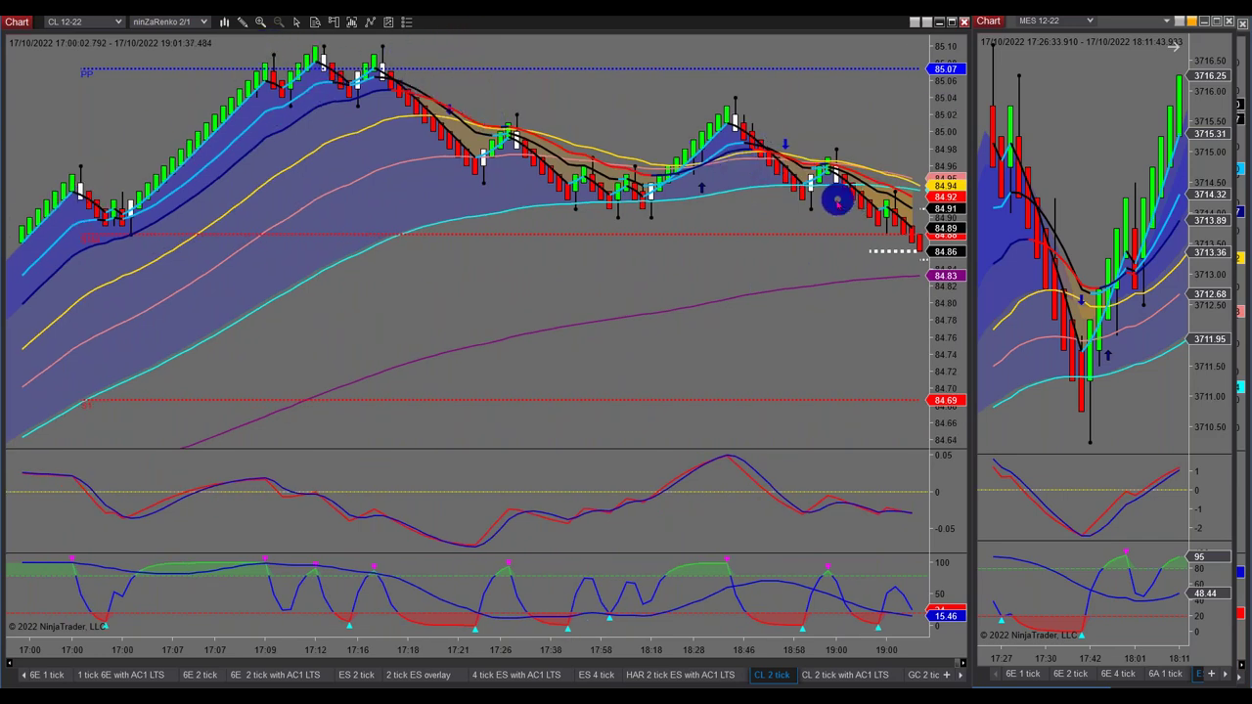
{"action": "scroll", "coordinate": [837, 199], "scroll_direction": "down", "scroll_amount": 2}
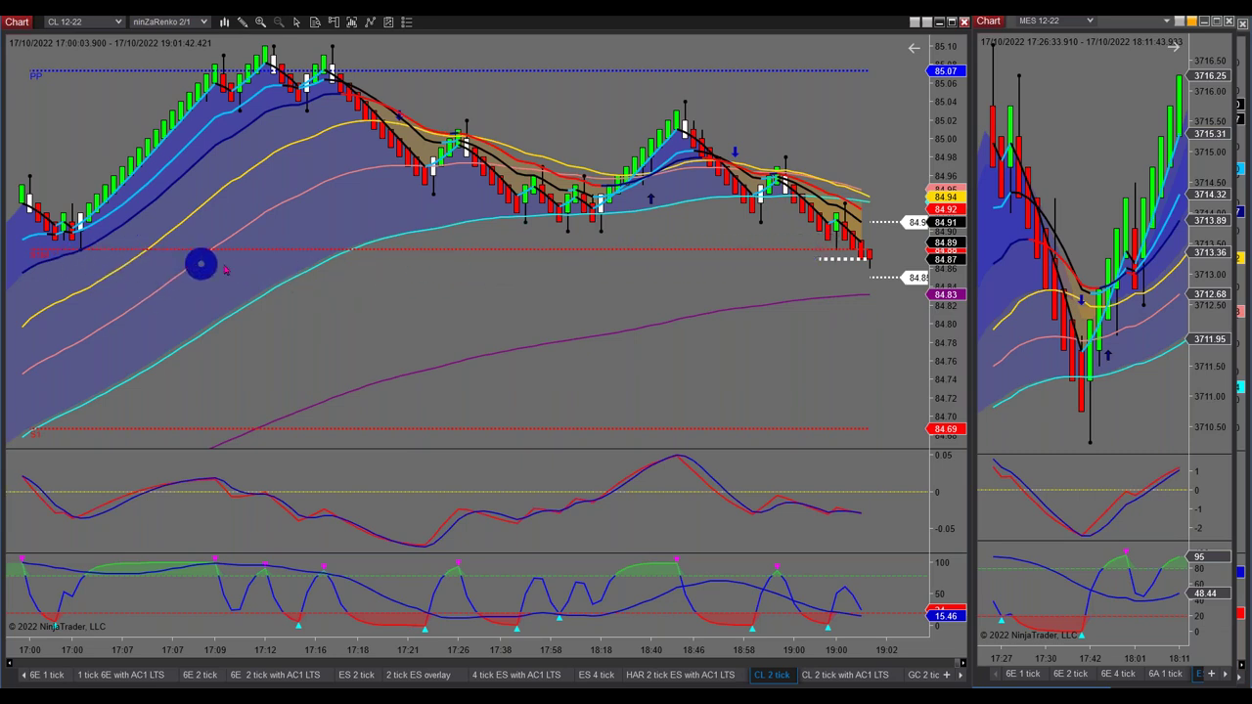
{"action": "left_click_drag", "start_coordinate": [187, 111], "coordinate": [391, 107]}
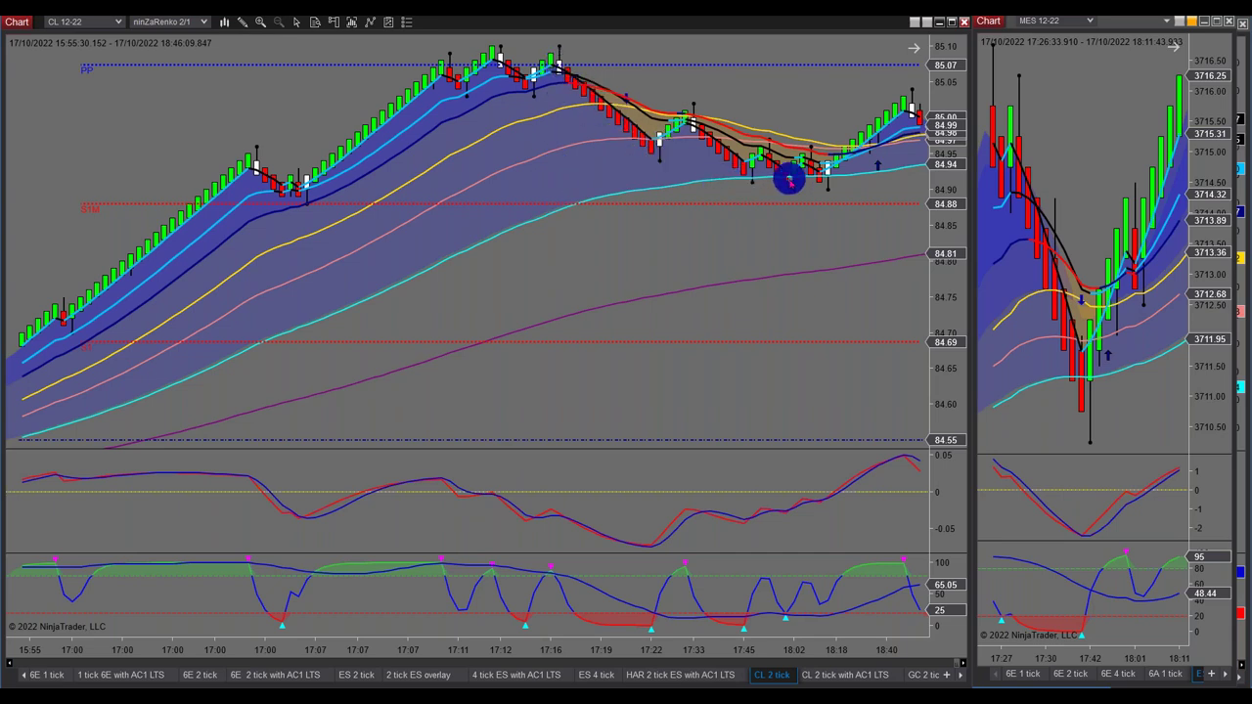
{"action": "scroll", "coordinate": [789, 178], "scroll_direction": "down", "scroll_amount": 10}
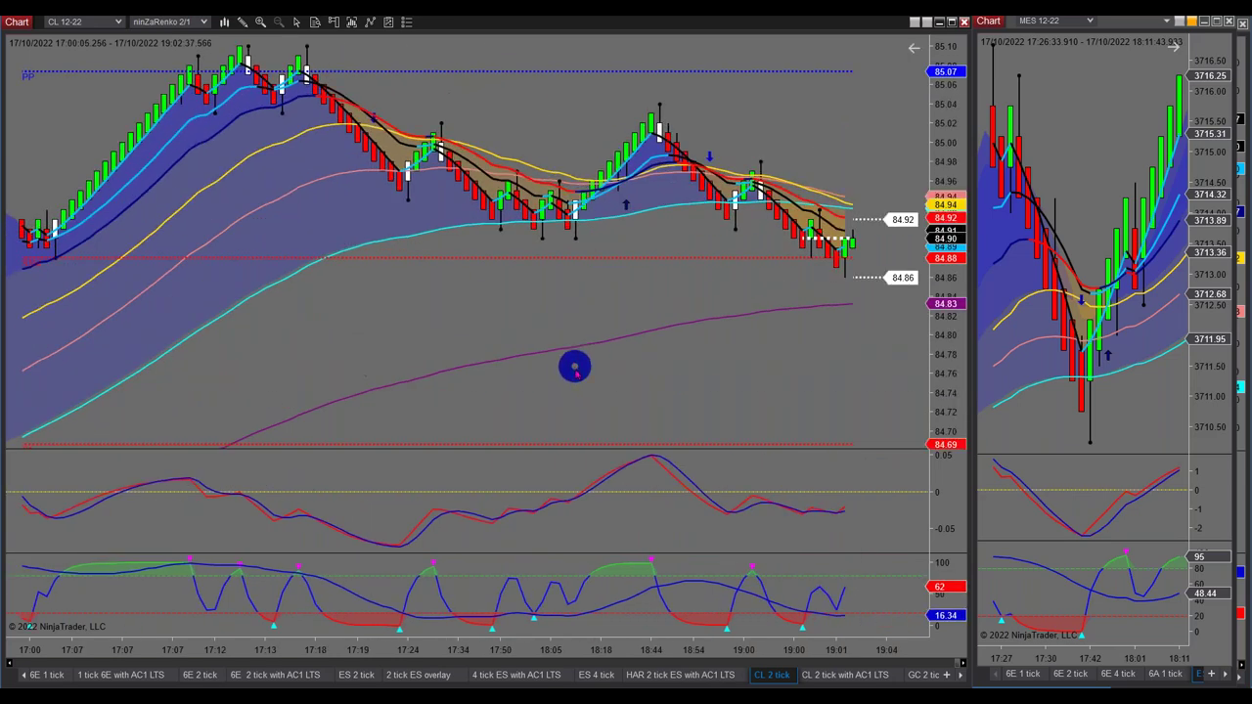
Review the CL 2 tick with AC1 LTS chart, checking the latest bars around 19:02.
{"action": "left_click", "coordinate": [820, 674]}
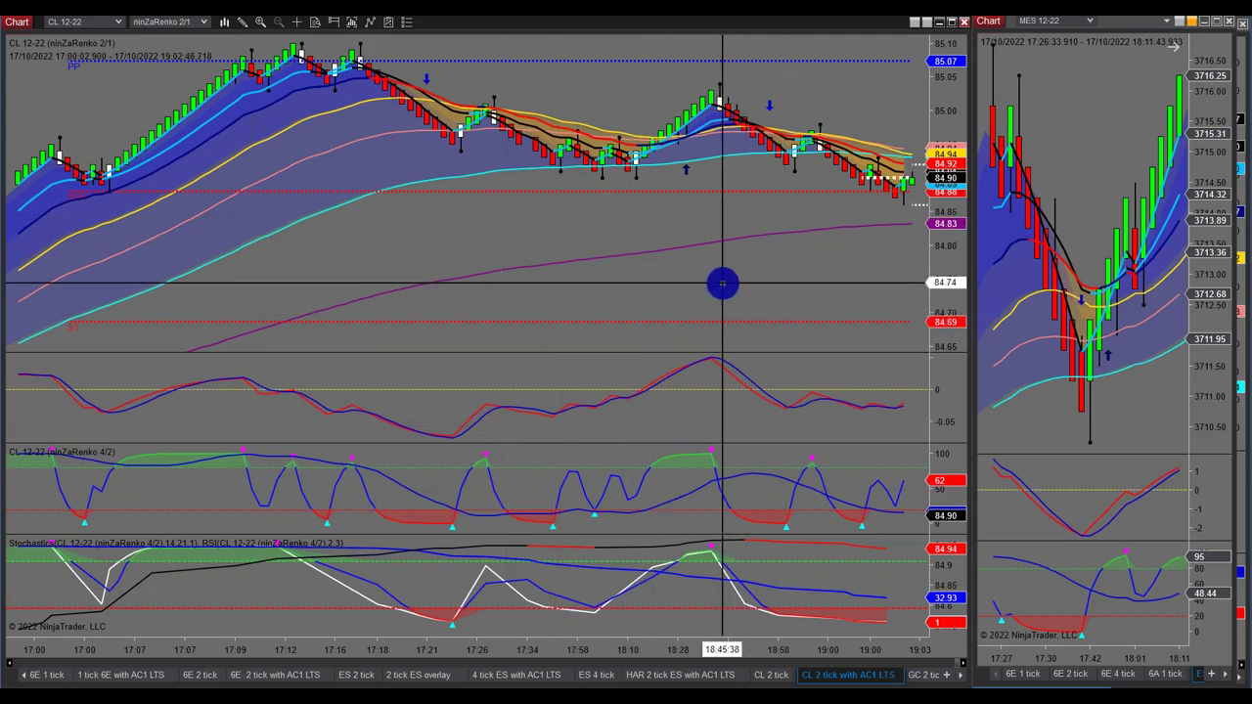
{"action": "scroll", "coordinate": [722, 283], "scroll_direction": "down", "scroll_amount": 3}
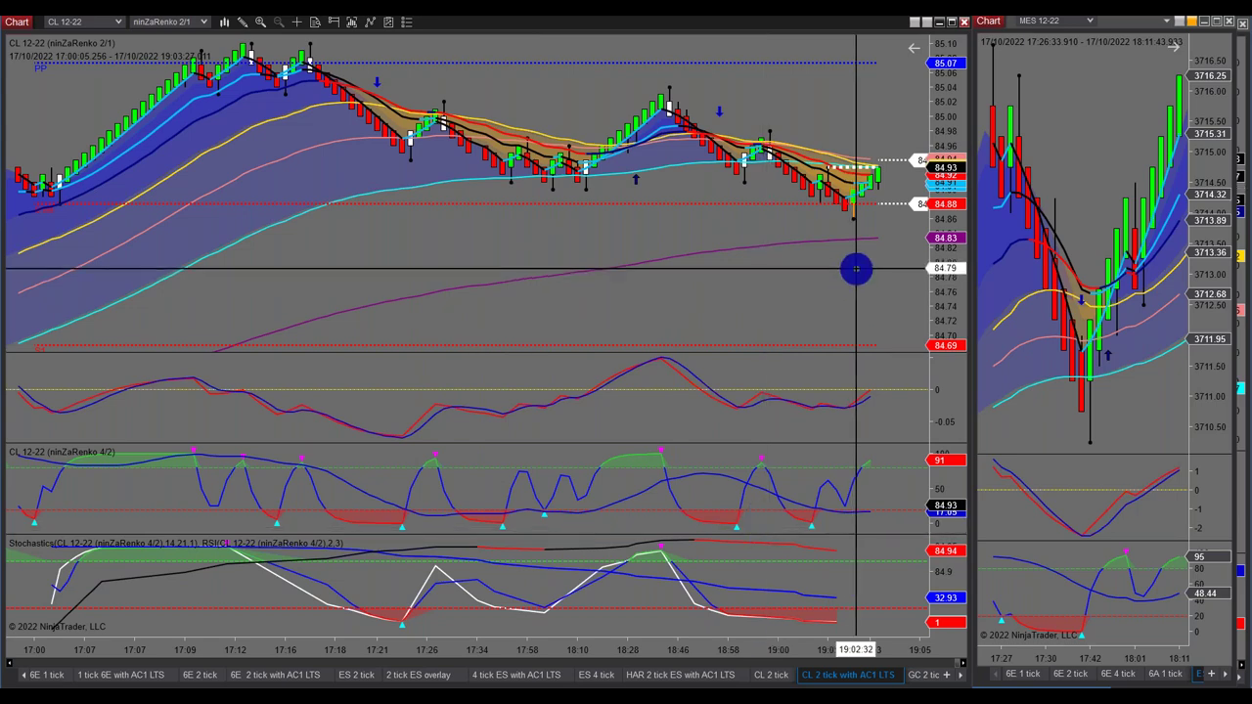
{"action": "scroll", "coordinate": [875, 275], "scroll_direction": "up", "scroll_amount": 4}
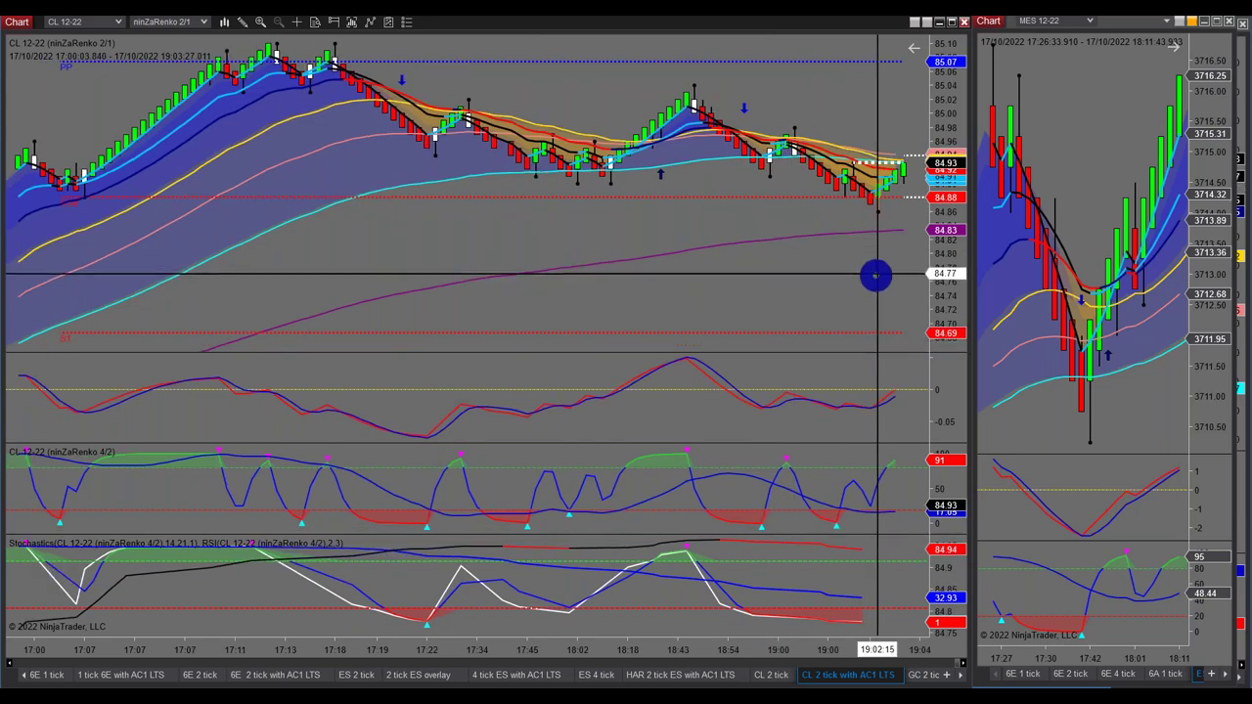
{"action": "scroll", "coordinate": [883, 205], "scroll_direction": "down", "scroll_amount": 10}
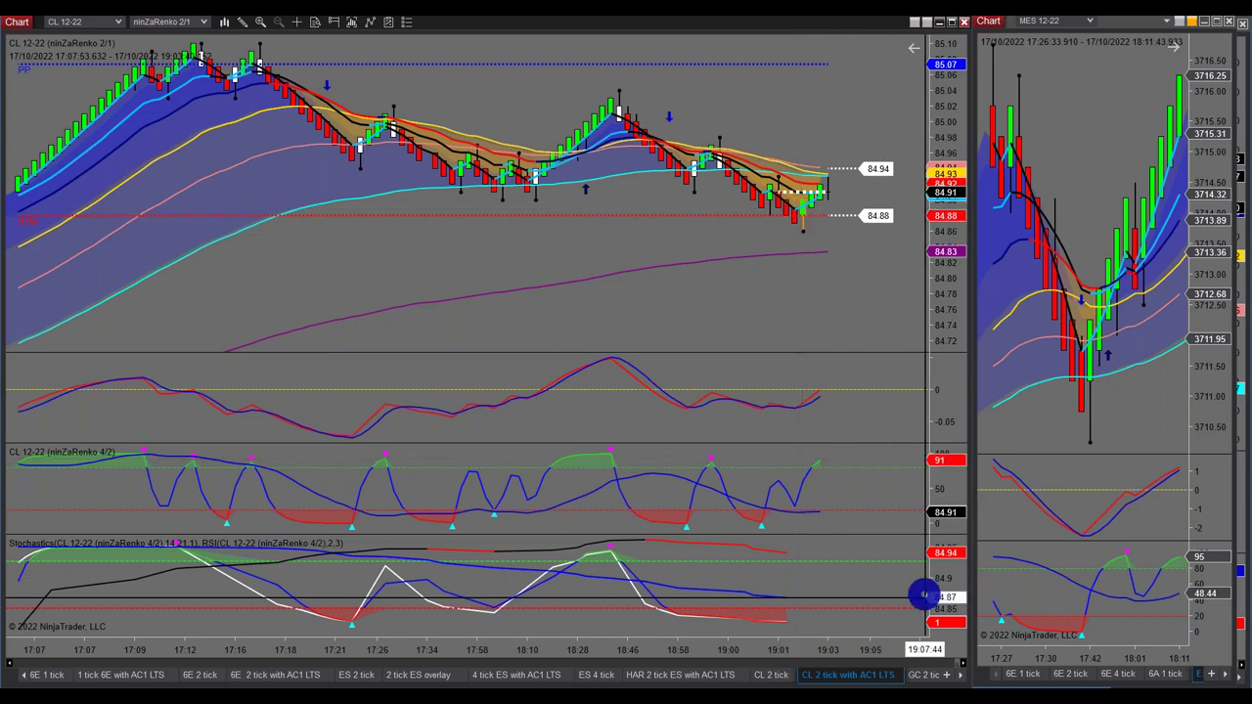
Open the GC 2 tick chart and enlarge the chart window to fill the screen.
{"action": "left_click", "coordinate": [924, 675]}
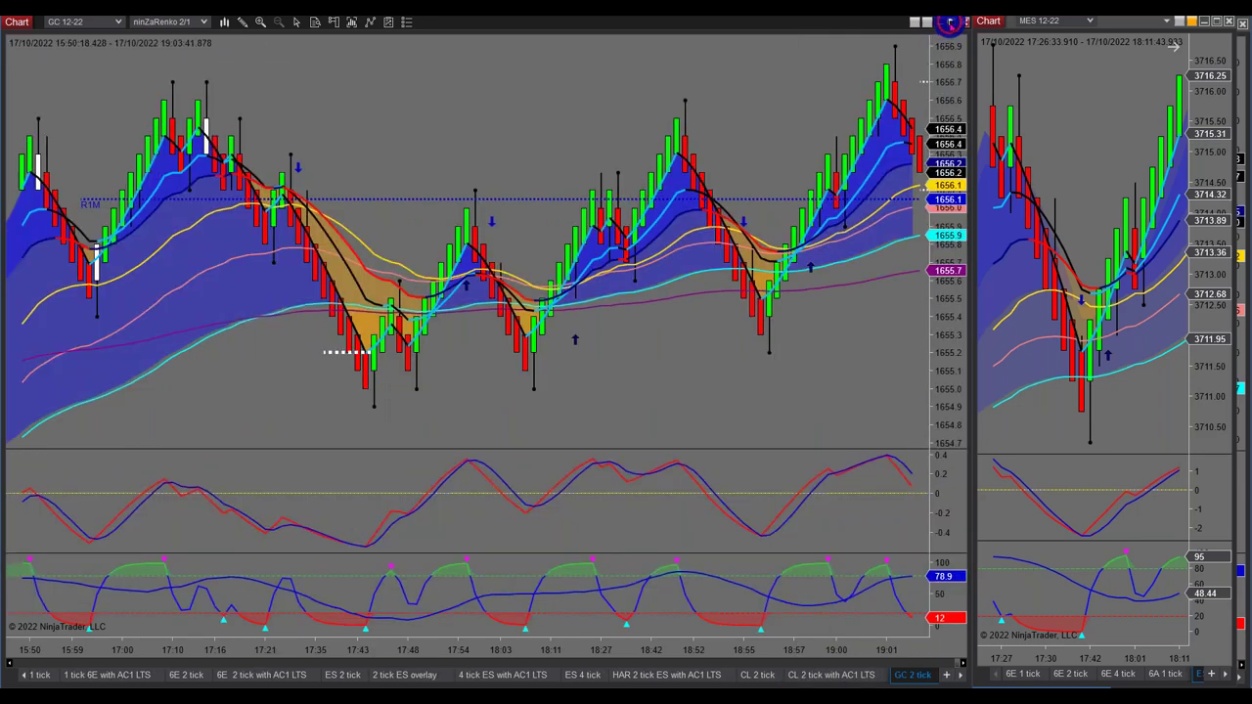
{"action": "left_click", "coordinate": [948, 21]}
{"action": "scroll", "coordinate": [881, 290], "scroll_direction": "down", "scroll_amount": 2}
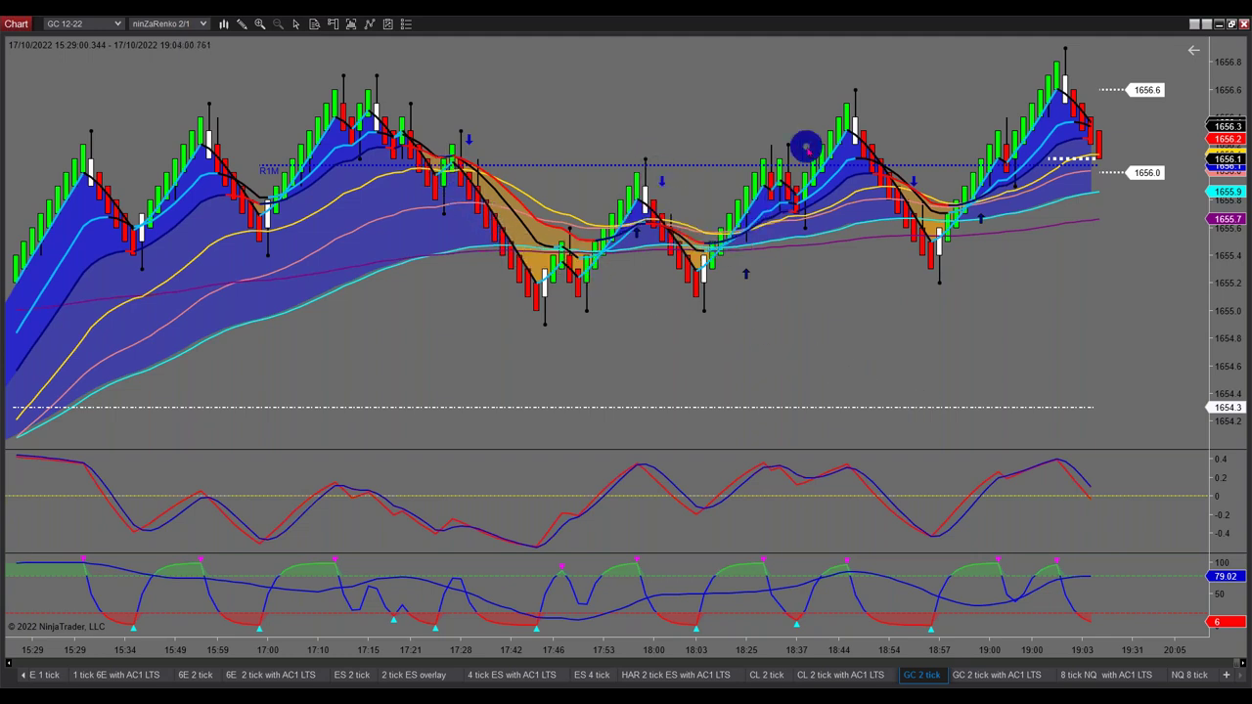
Look back through the GC 2 tick chart to about 13:58, examining the downtrend before the 15:00 reversal.
{"action": "scroll", "coordinate": [817, 247], "scroll_direction": "up", "scroll_amount": 5}
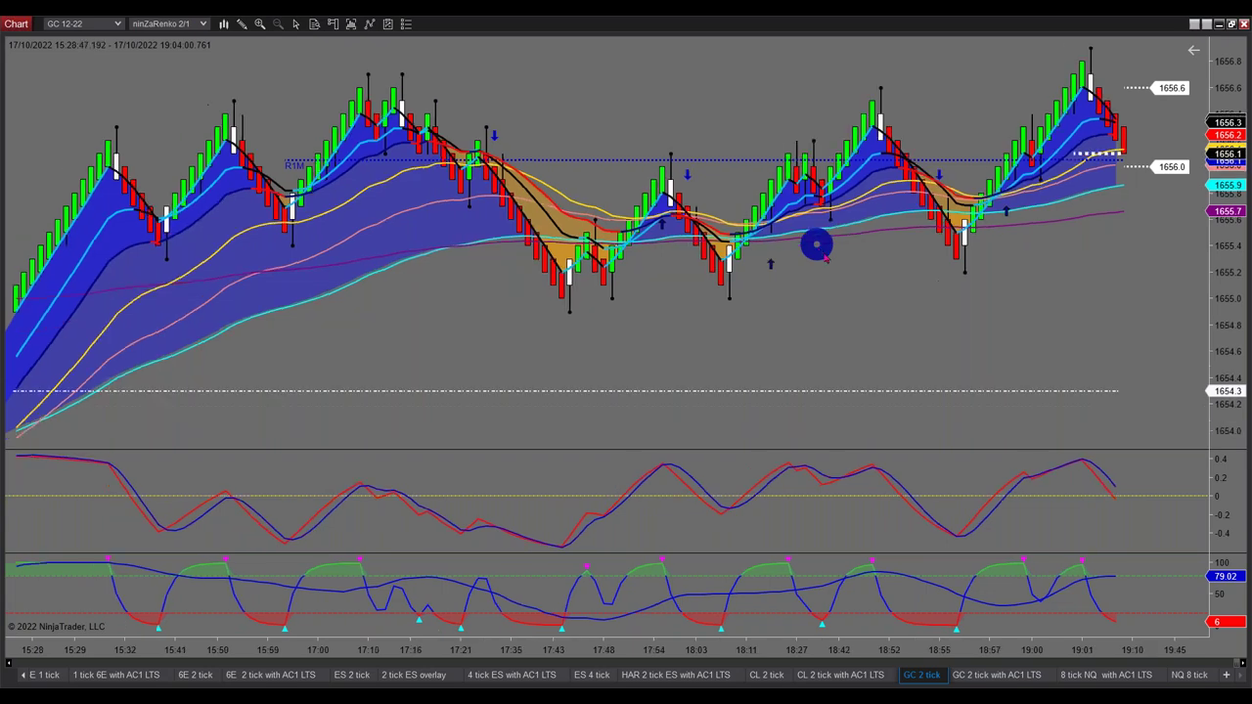
{"action": "scroll", "coordinate": [839, 276], "scroll_direction": "up", "scroll_amount": 10}
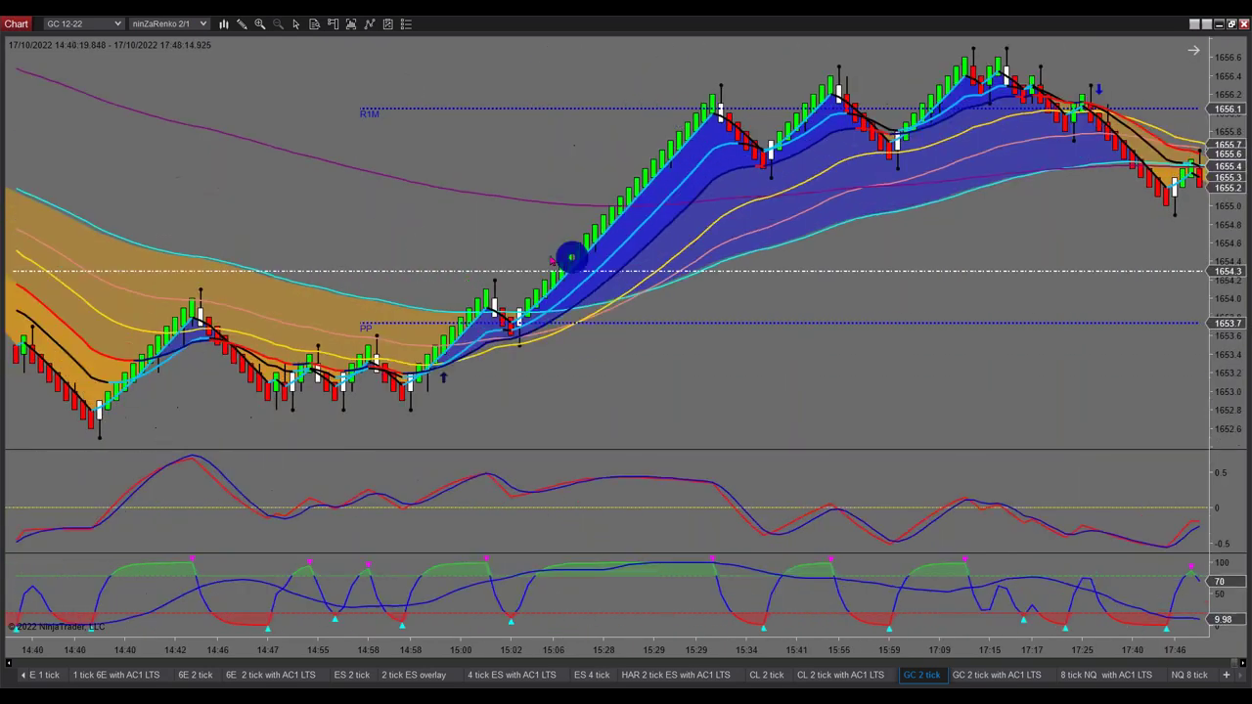
{"action": "scroll", "coordinate": [808, 284], "scroll_direction": "up", "scroll_amount": 8}
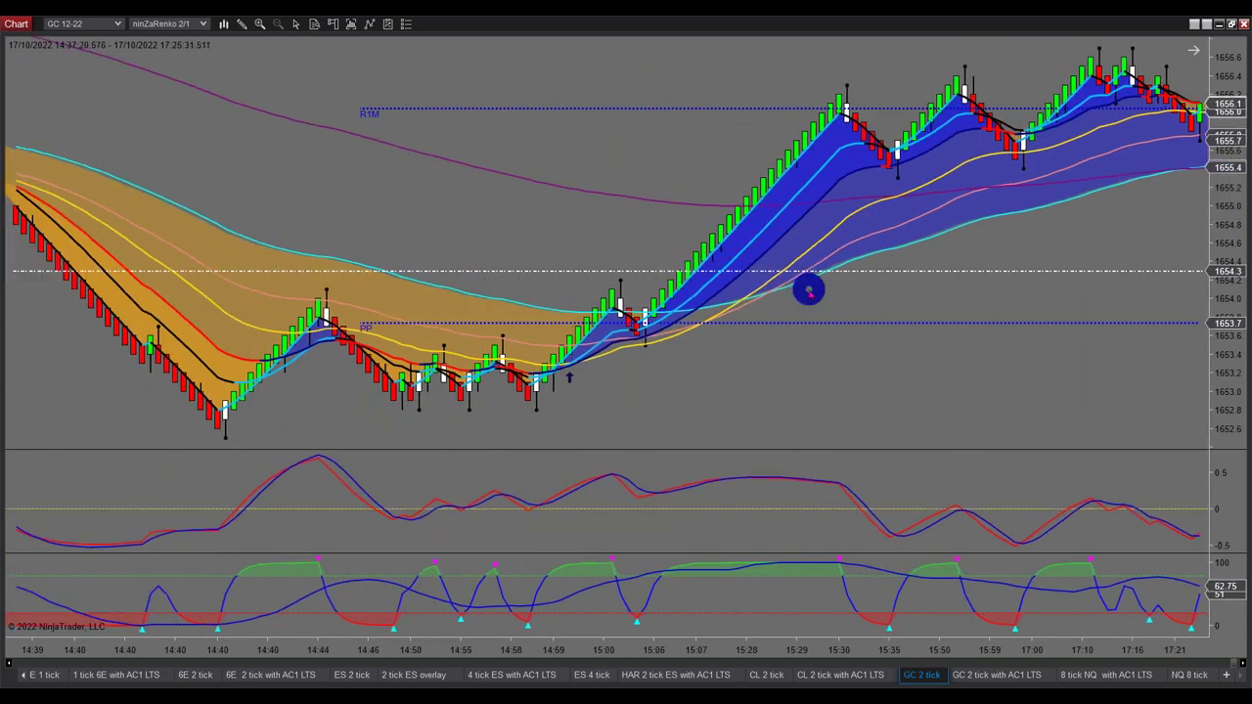
{"action": "scroll", "coordinate": [808, 288], "scroll_direction": "up", "scroll_amount": 10}
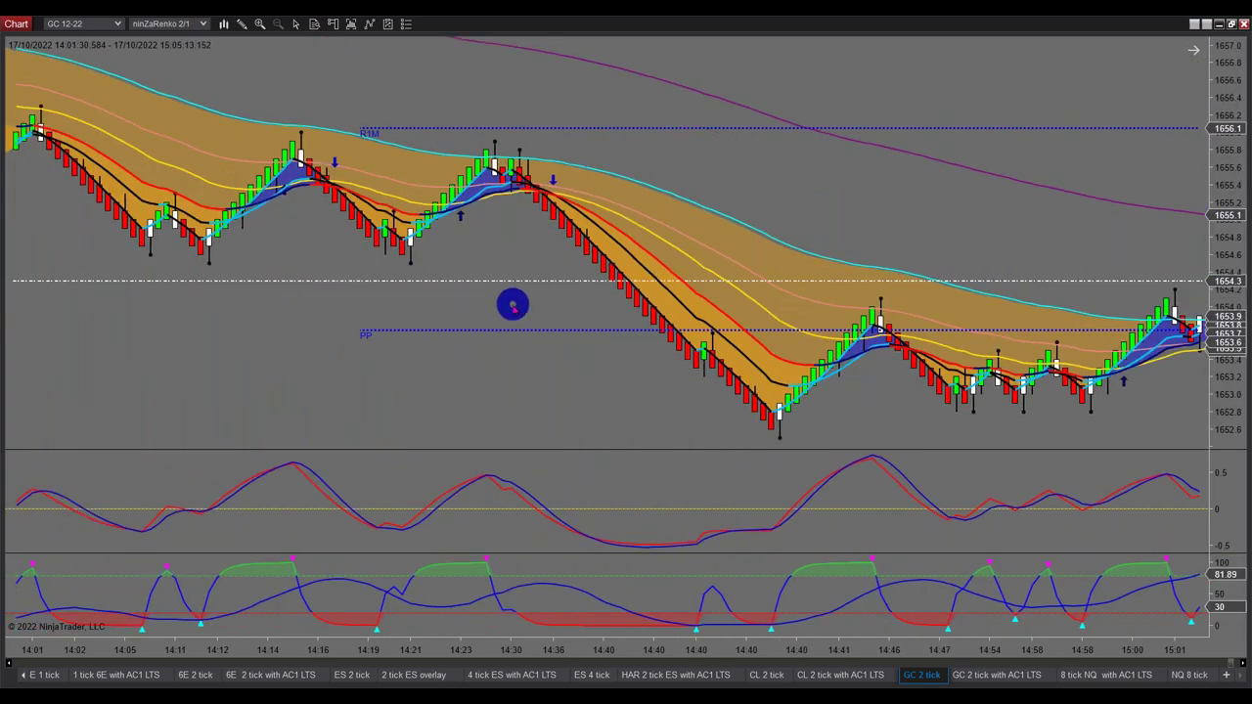
{"action": "scroll", "coordinate": [512, 306], "scroll_direction": "up", "scroll_amount": 3}
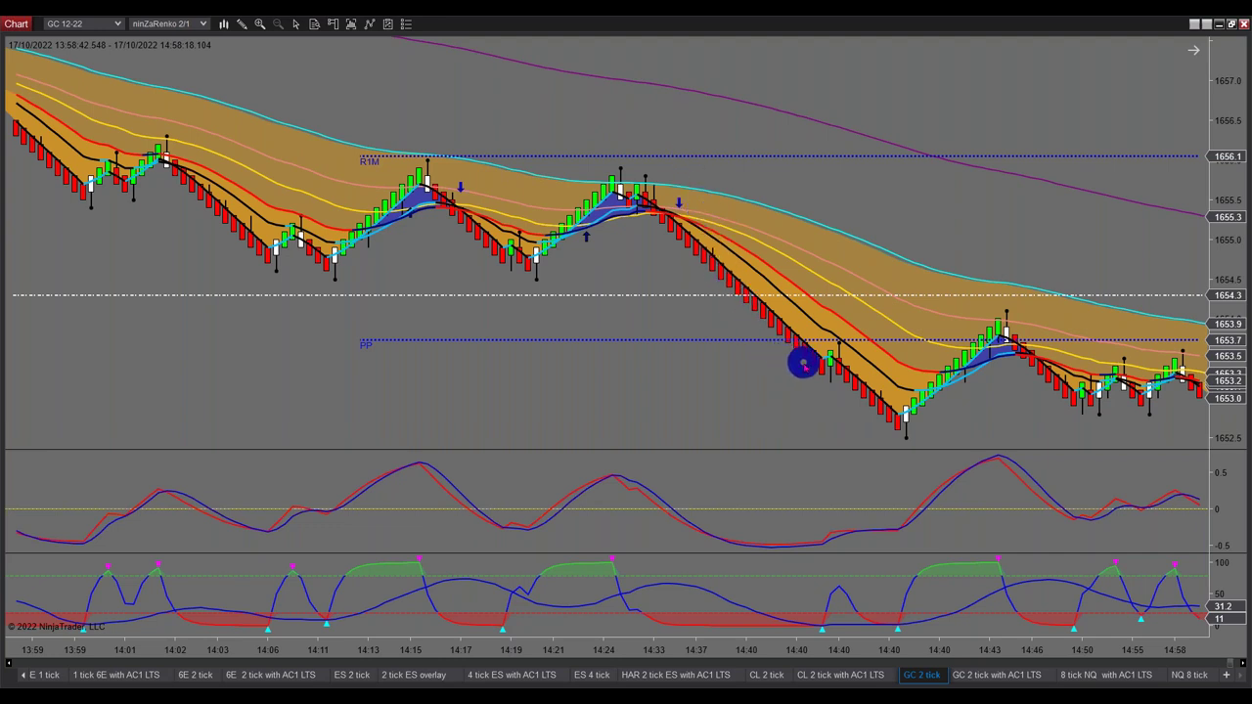
{"action": "scroll", "coordinate": [802, 364], "scroll_direction": "down", "scroll_amount": 3}
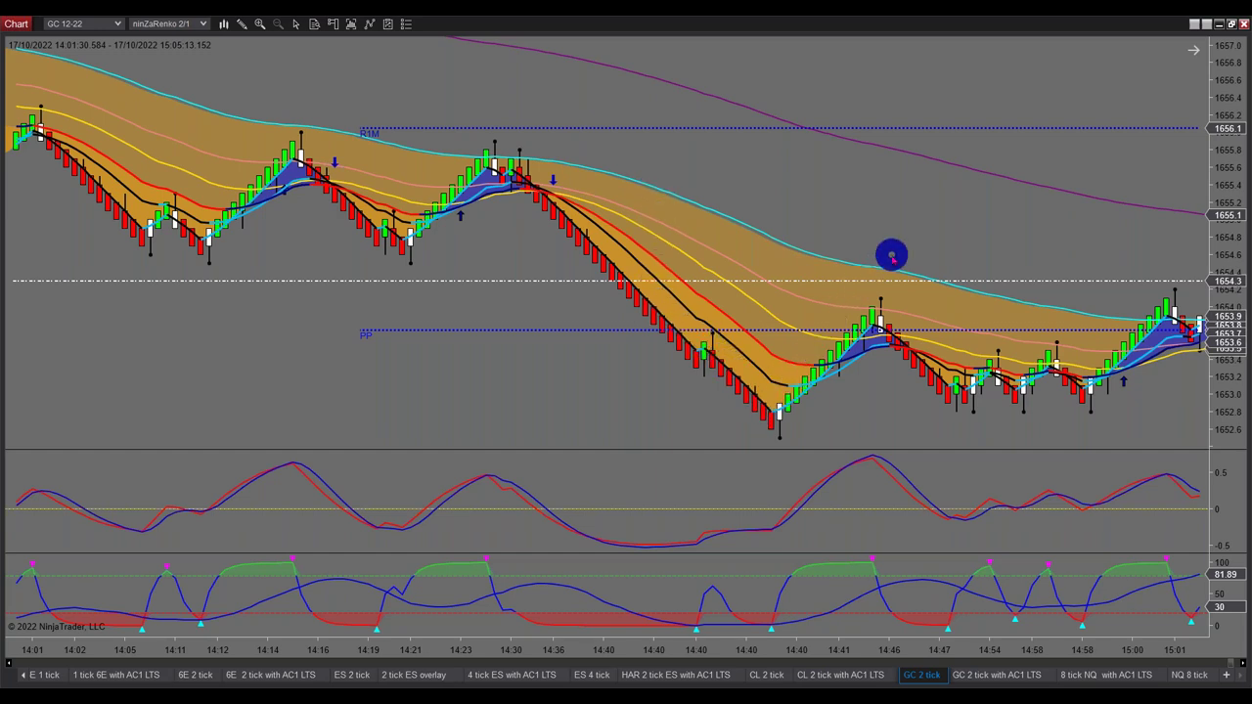
Trace the GC 2 tick downtrend further back to 12:54, examining each pullback into the moving averages.
{"action": "scroll", "coordinate": [251, 265], "scroll_direction": "up", "scroll_amount": 5}
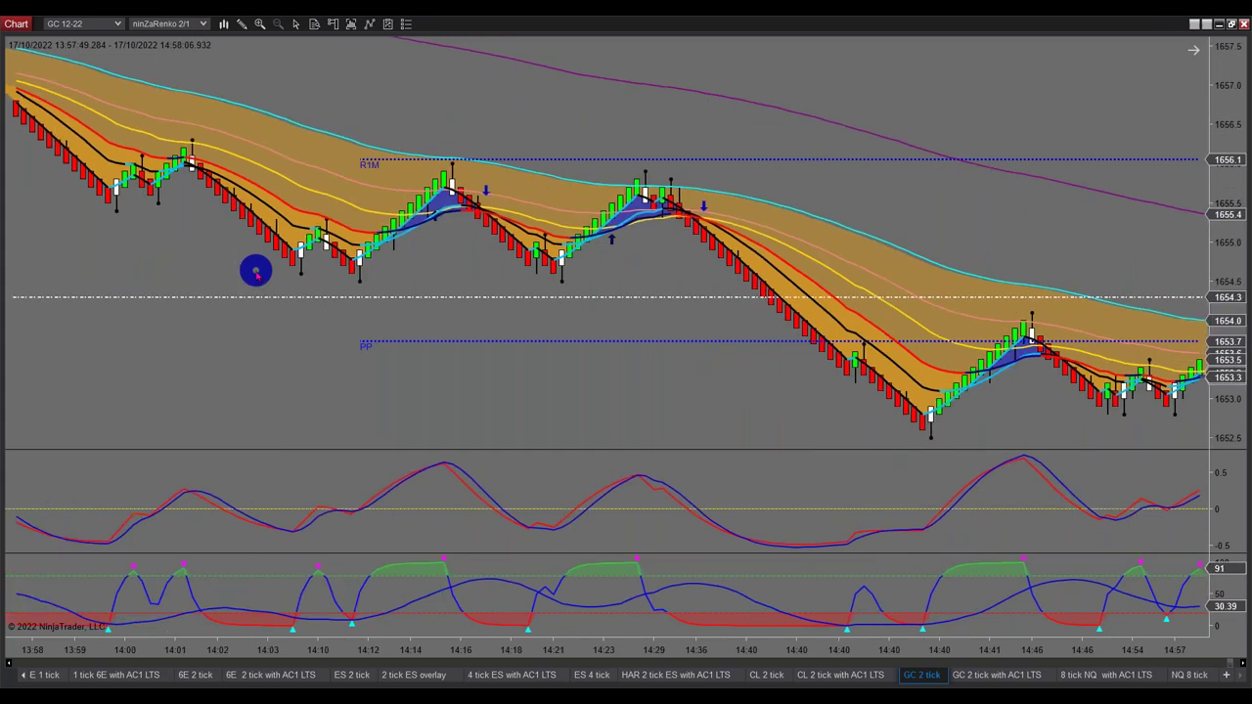
{"action": "scroll", "coordinate": [255, 272], "scroll_direction": "up", "scroll_amount": 8}
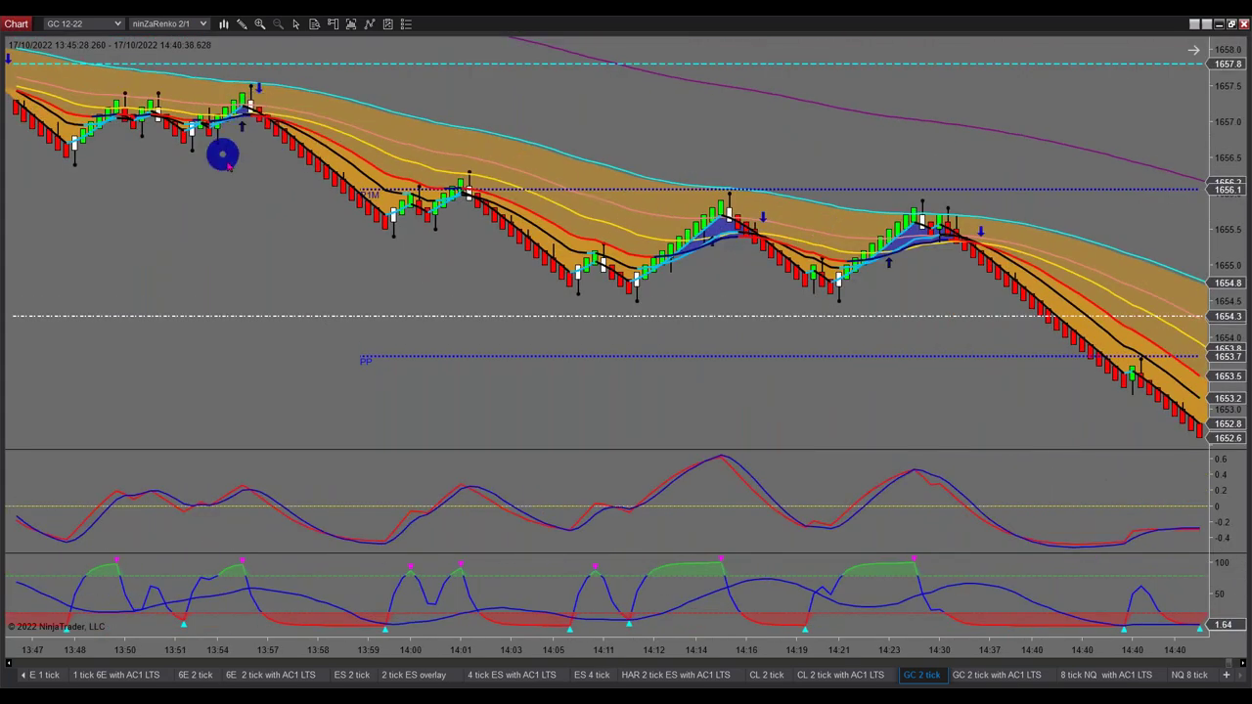
{"action": "scroll", "coordinate": [229, 163], "scroll_direction": "up", "scroll_amount": 10}
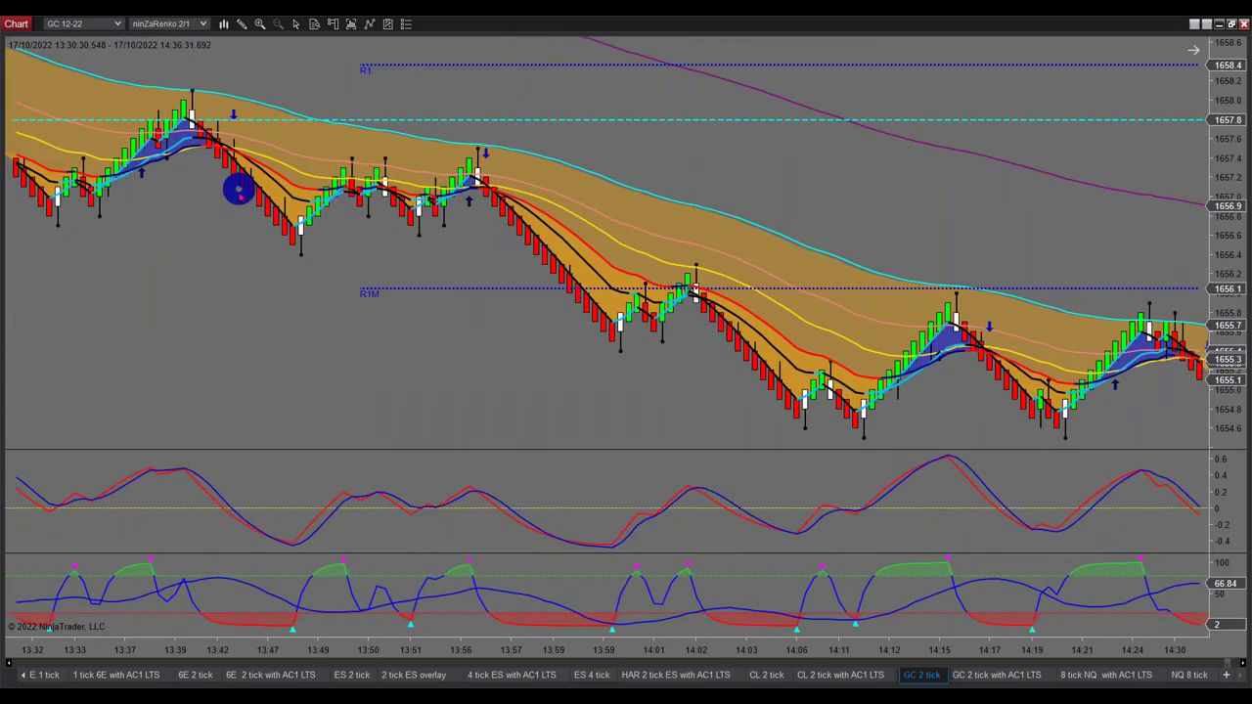
{"action": "scroll", "coordinate": [379, 330], "scroll_direction": "up", "scroll_amount": 10}
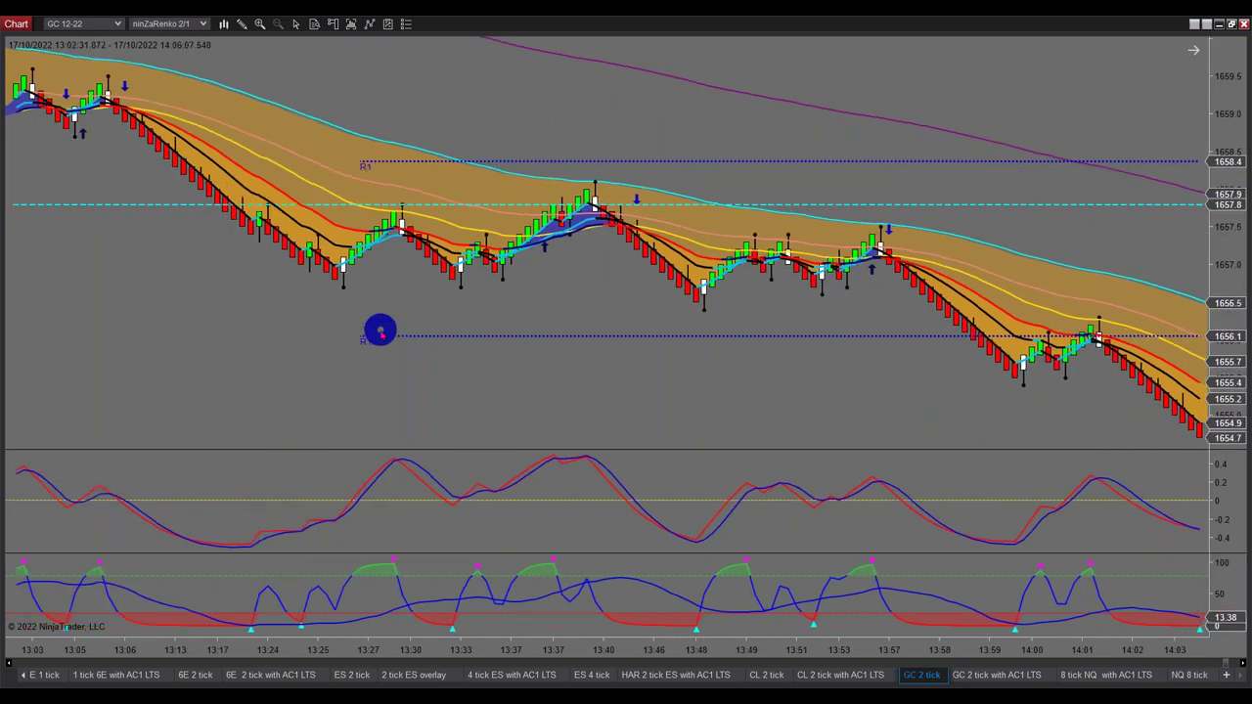
{"action": "scroll", "coordinate": [381, 330], "scroll_direction": "up", "scroll_amount": 10}
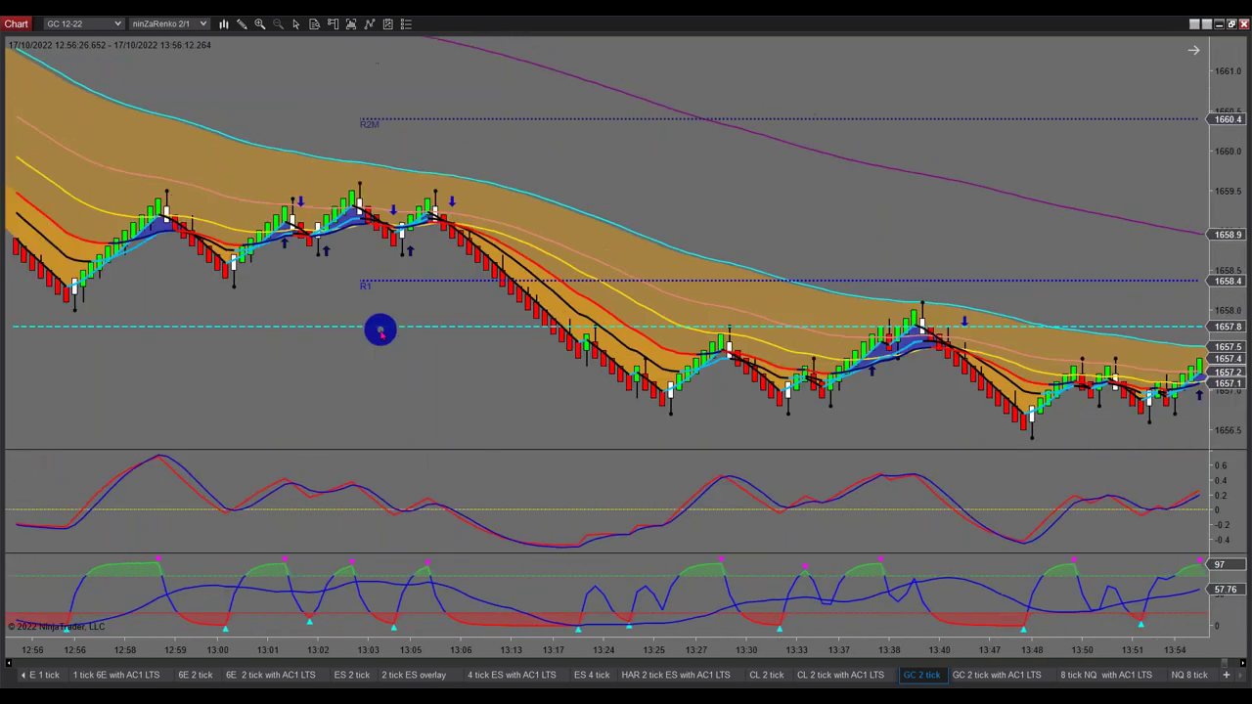
{"action": "scroll", "coordinate": [380, 331], "scroll_direction": "up", "scroll_amount": 4}
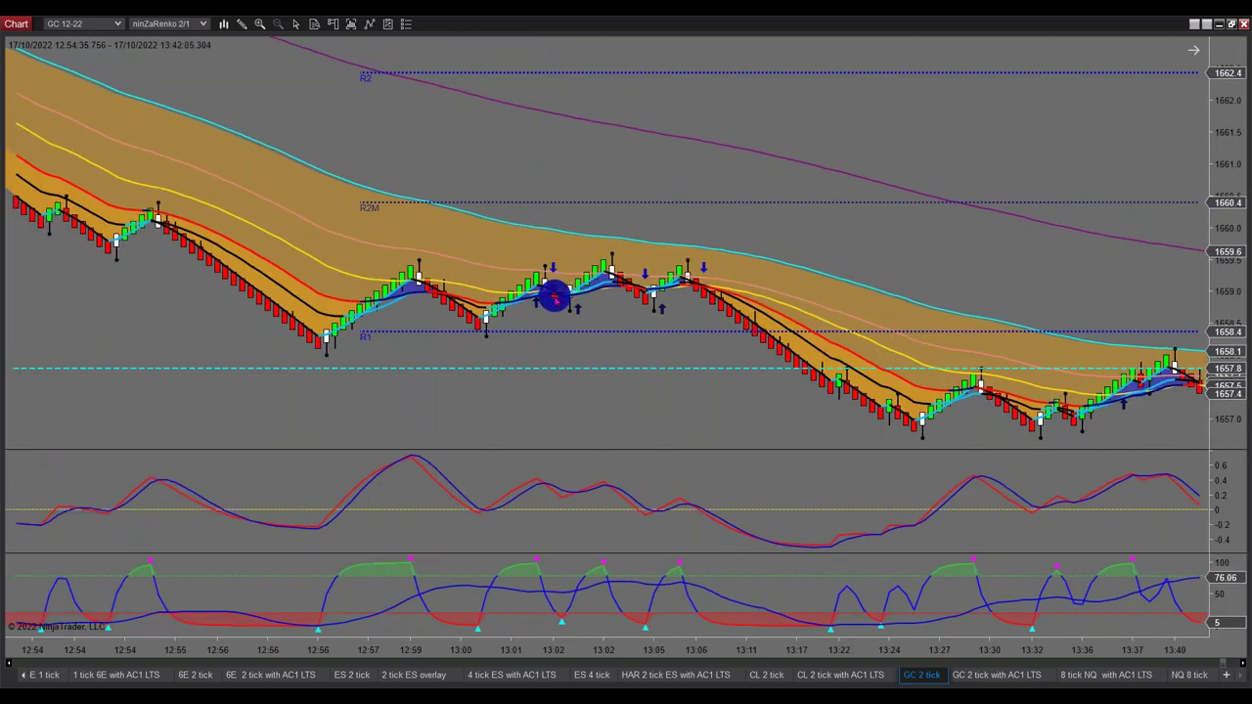
Examine the GC pullbacks between 13:00 and 13:06, then follow the decline forward to 14:06.
{"action": "left_click_drag", "start_coordinate": [553, 296], "coordinate": [640, 283]}
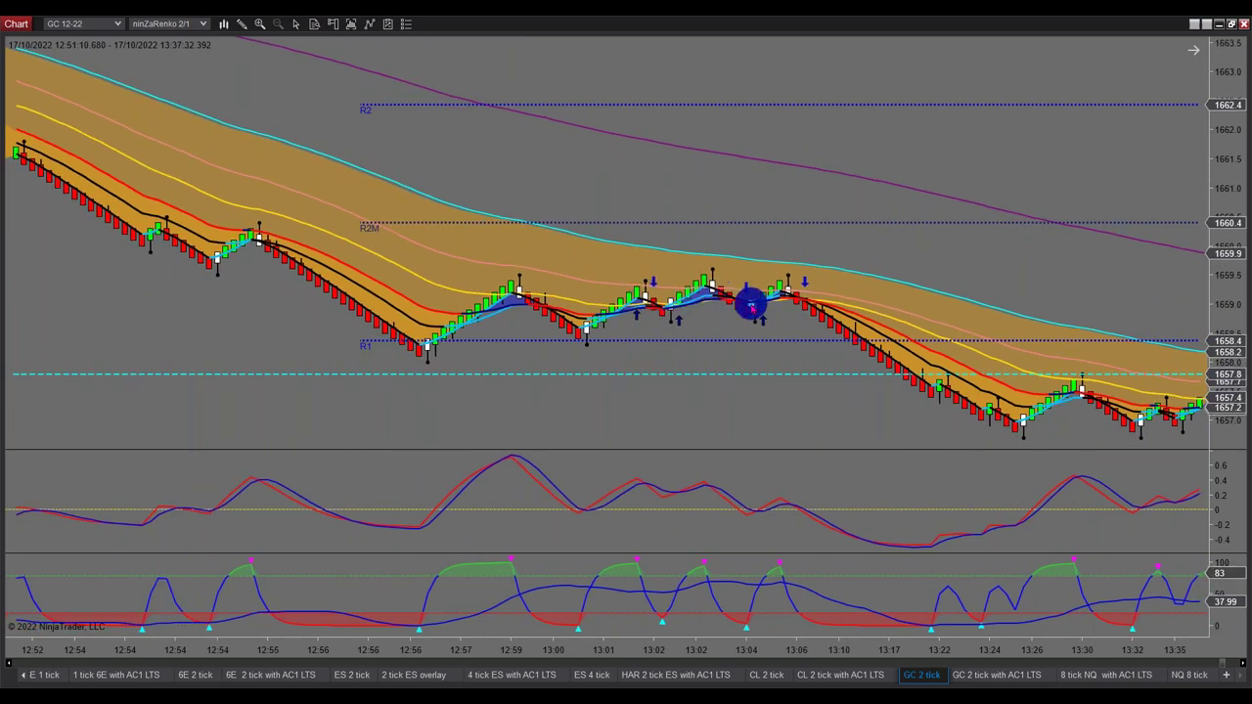
{"action": "scroll", "coordinate": [741, 311], "scroll_direction": "down", "scroll_amount": 2}
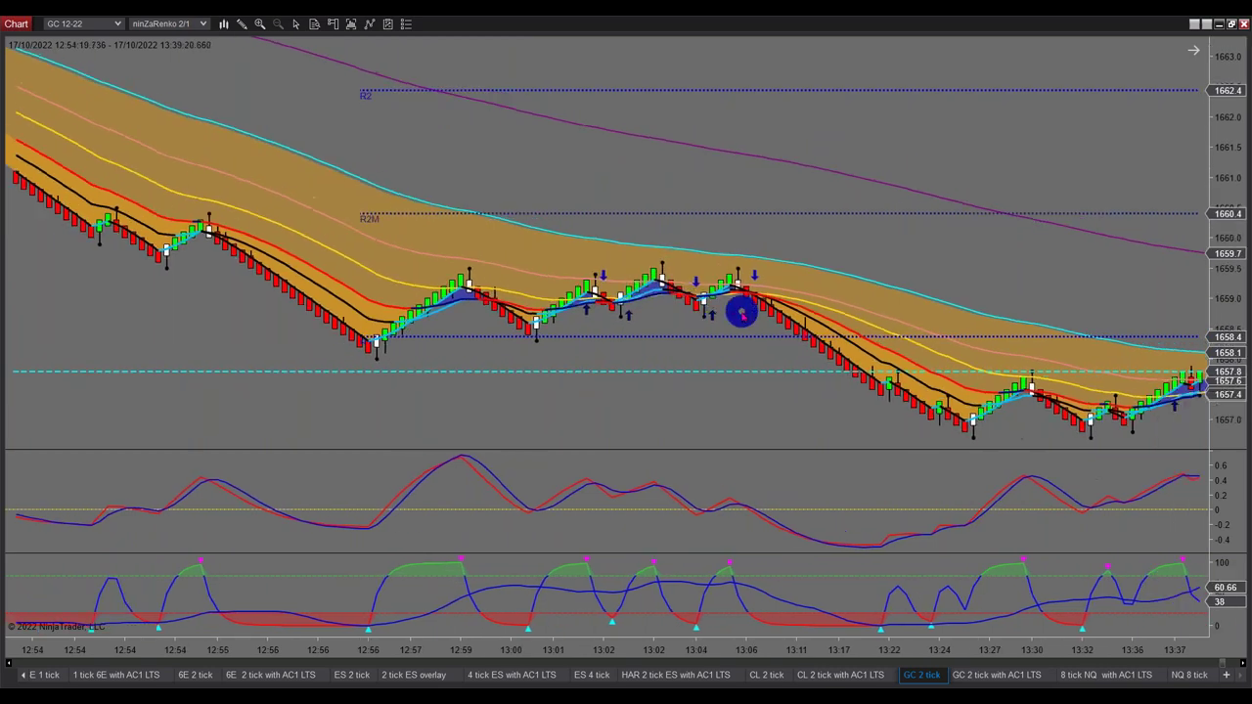
{"action": "scroll", "coordinate": [741, 311], "scroll_direction": "down", "scroll_amount": 10}
{"action": "scroll", "coordinate": [1071, 352], "scroll_direction": "down", "scroll_amount": 10}
{"action": "scroll", "coordinate": [845, 341], "scroll_direction": "down", "scroll_amount": 4}
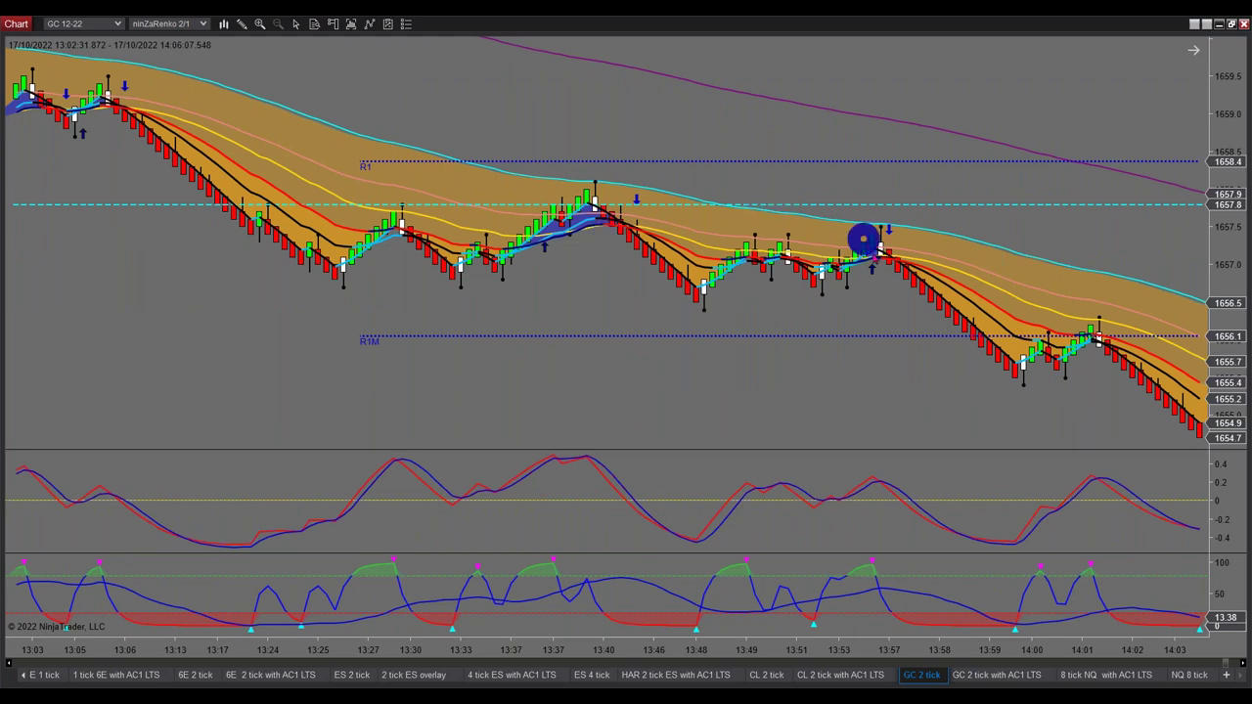
Follow the GC 2 tick chart through the 14:40 low and the reversal above the moving averages up to 15:41.
{"action": "scroll", "coordinate": [880, 292], "scroll_direction": "down", "scroll_amount": 12}
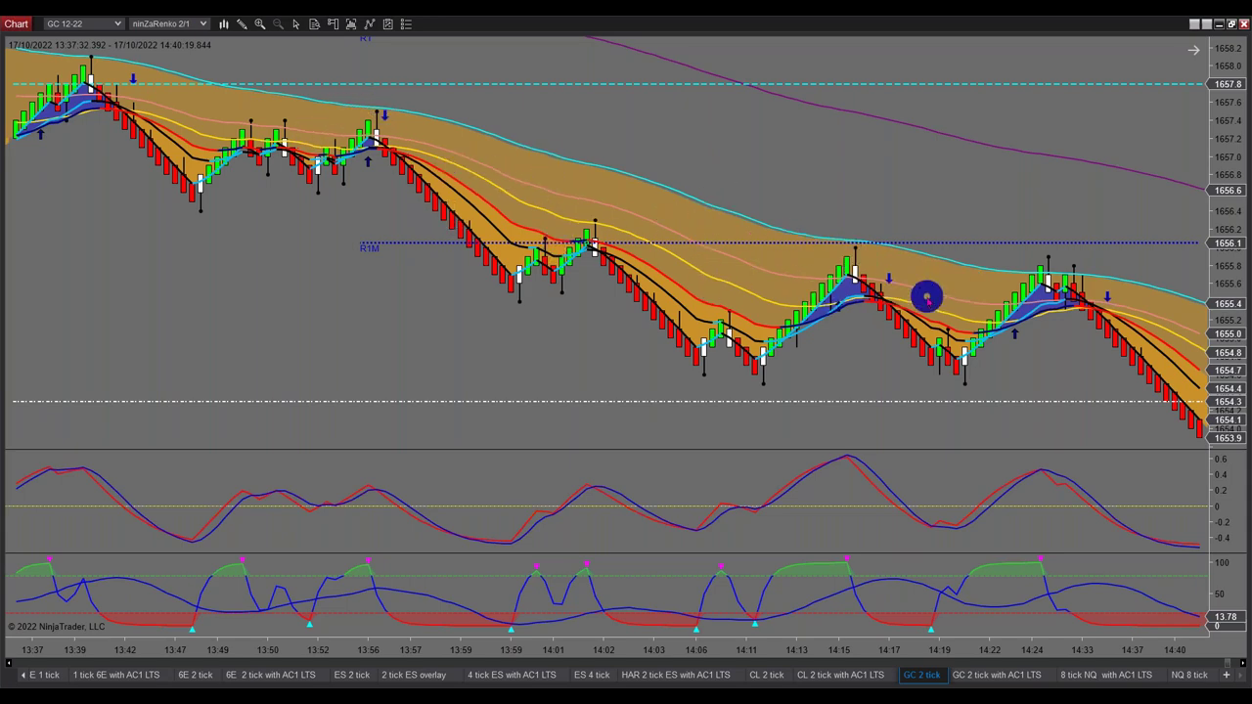
{"action": "scroll", "coordinate": [930, 304], "scroll_direction": "down", "scroll_amount": 10}
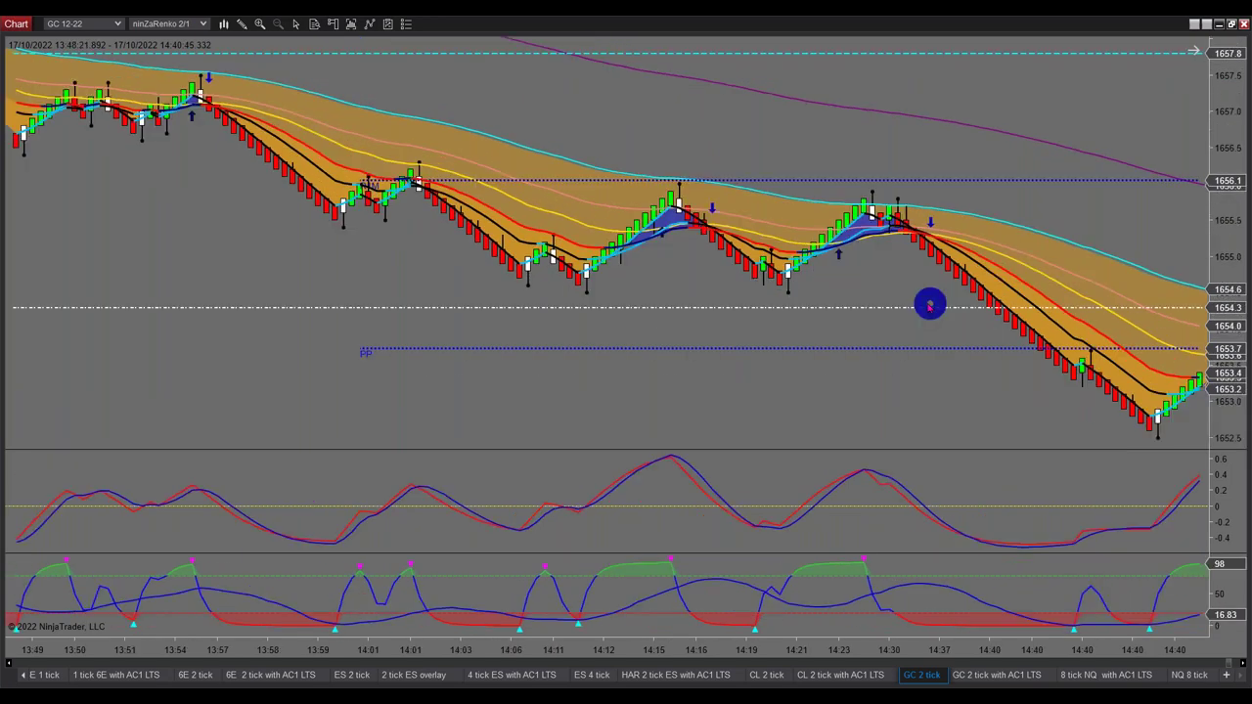
{"action": "scroll", "coordinate": [637, 283], "scroll_direction": "down", "scroll_amount": 8}
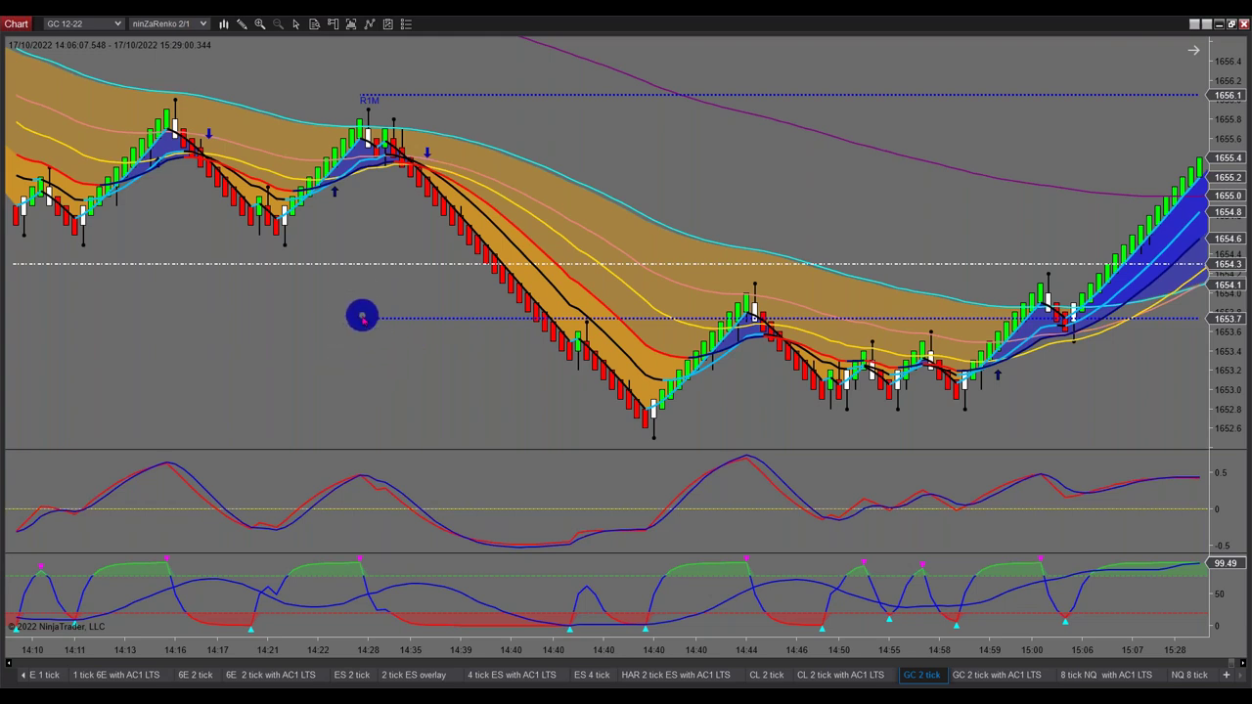
{"action": "scroll", "coordinate": [362, 315], "scroll_direction": "down", "scroll_amount": 3}
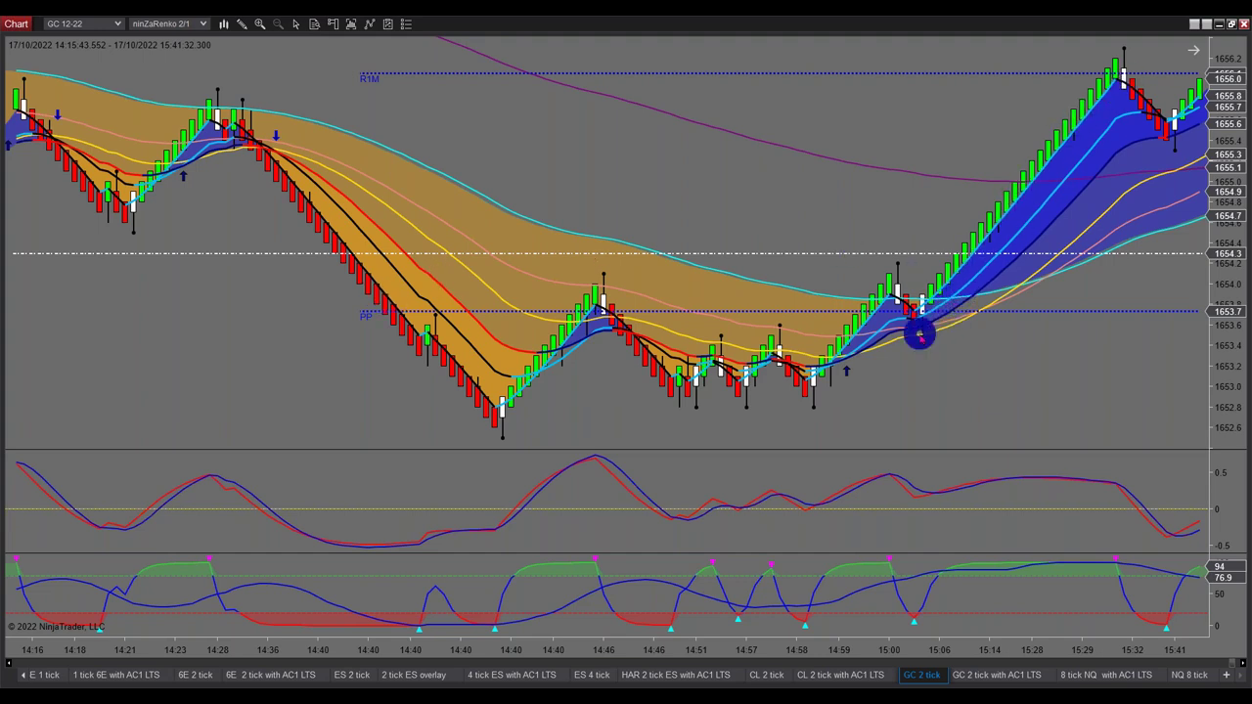
Advance the GC 2 tick chart from the 15:00 uptrend through the later swings to its latest bars.
{"action": "scroll", "coordinate": [930, 291], "scroll_direction": "down", "scroll_amount": 5}
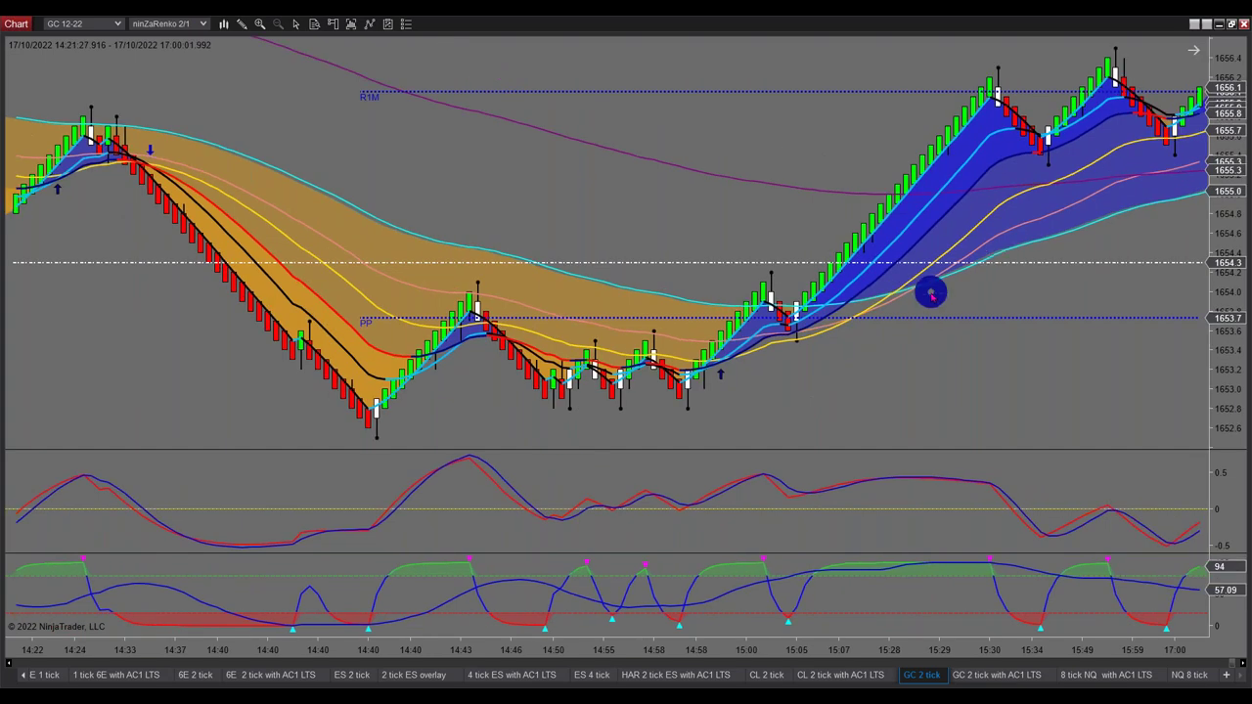
{"action": "scroll", "coordinate": [930, 291], "scroll_direction": "down", "scroll_amount": 3}
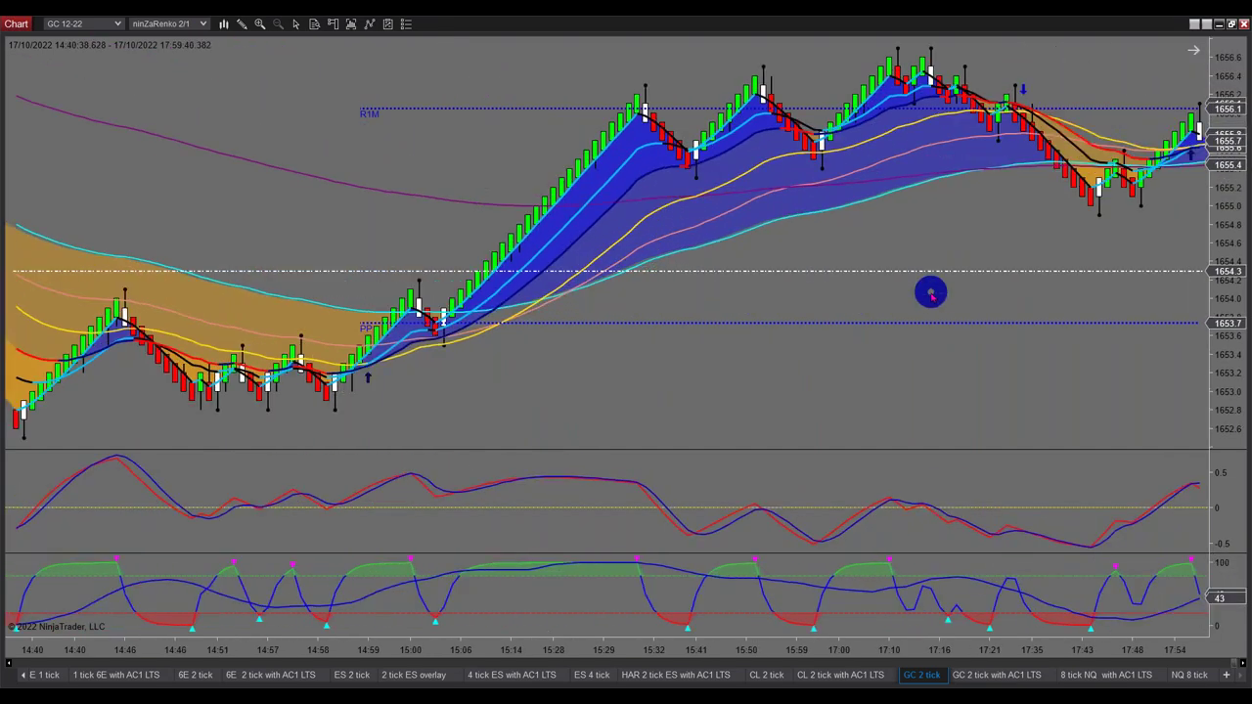
{"action": "scroll", "coordinate": [930, 291], "scroll_direction": "down", "scroll_amount": 3}
{"action": "scroll", "coordinate": [930, 292], "scroll_direction": "down", "scroll_amount": 10}
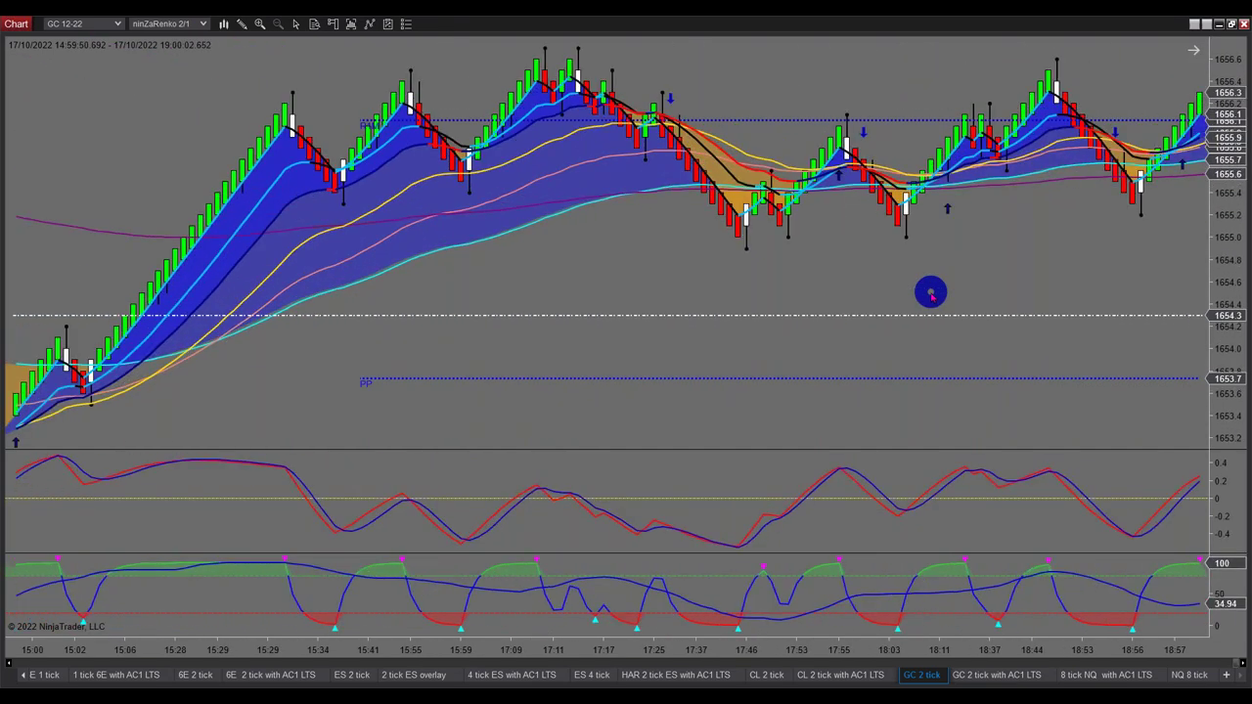
{"action": "scroll", "coordinate": [930, 291], "scroll_direction": "up", "scroll_amount": 2}
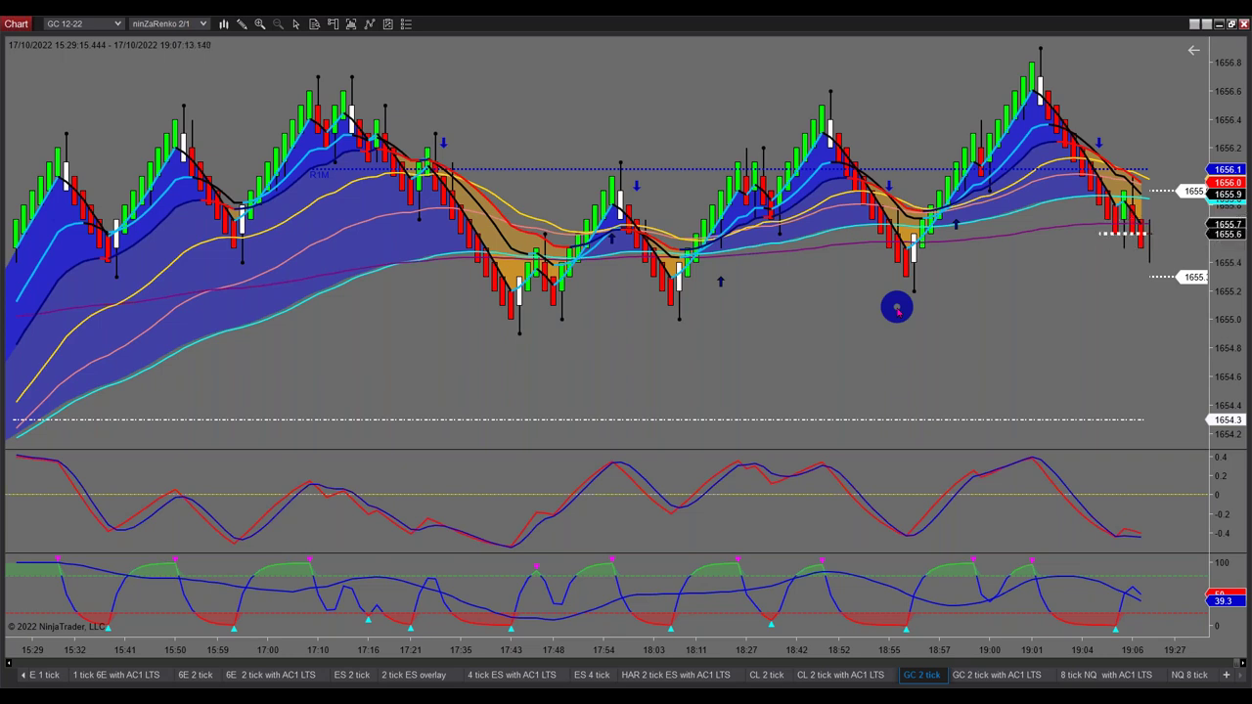
Open the MNQ 8 tick chart and examine its uptrend from the 17:42 low to the latest bars.
{"action": "left_click", "coordinate": [1082, 672]}
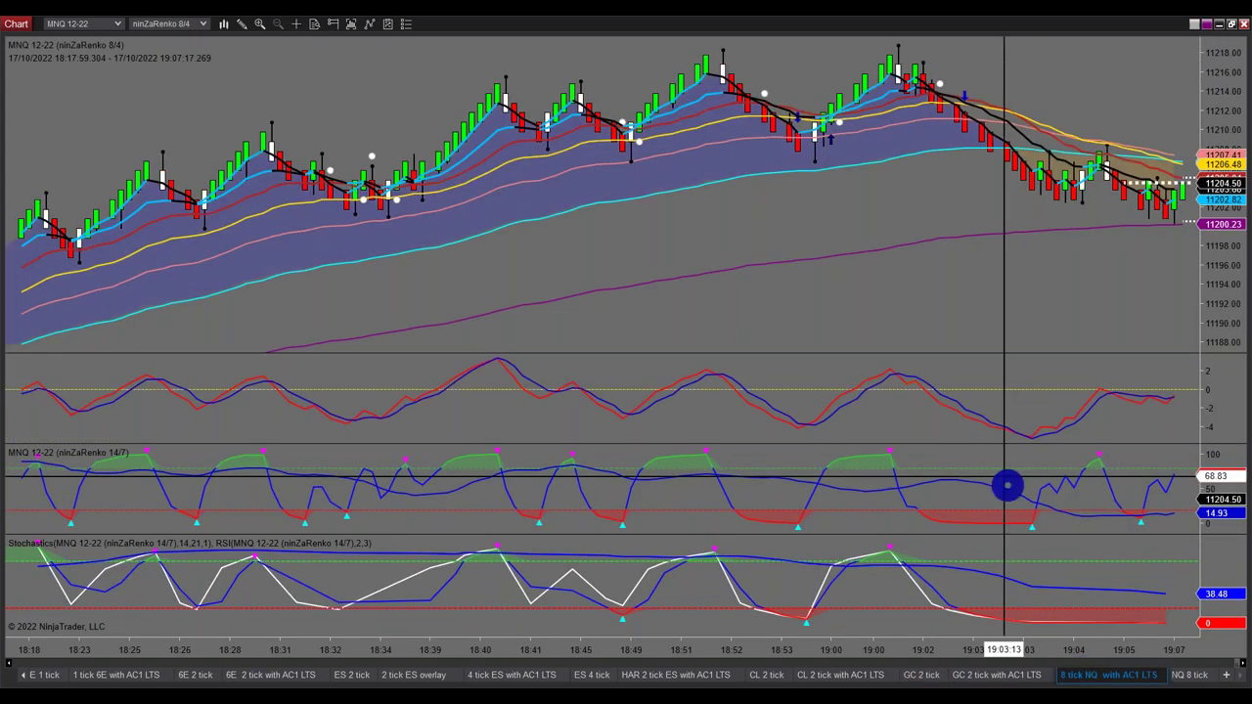
{"action": "key", "text": "ctrl+Tab"}
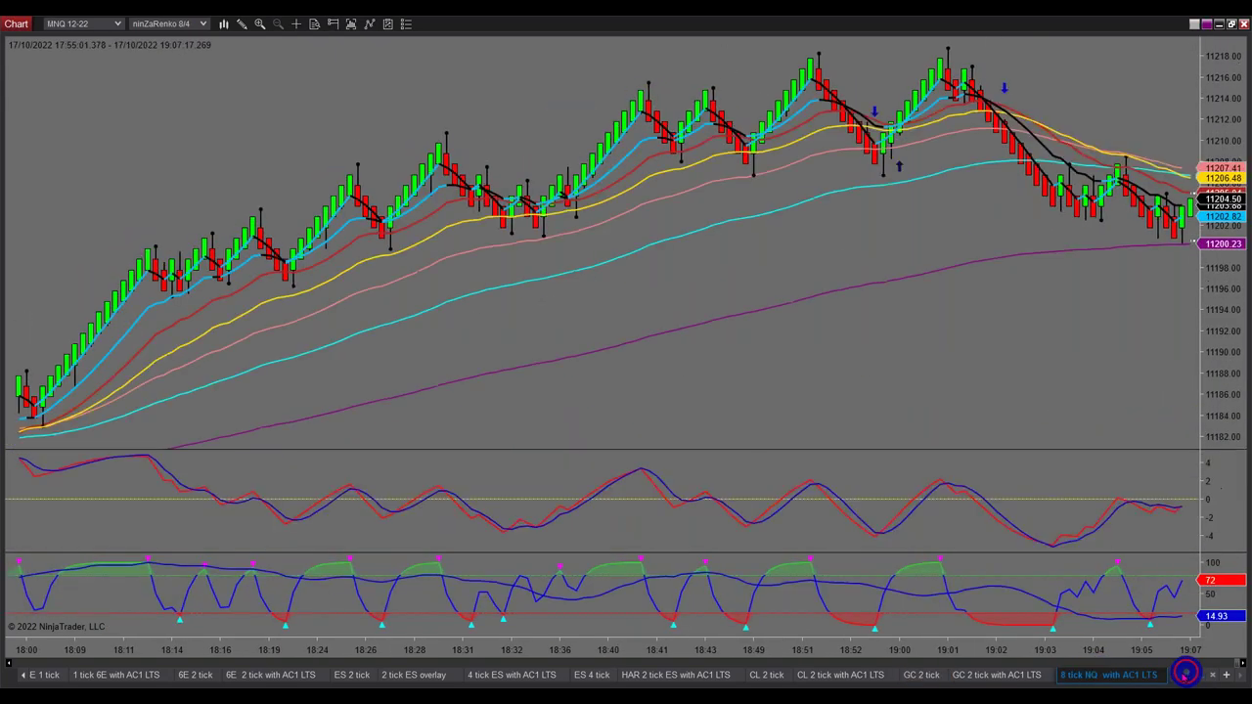
{"action": "scroll", "coordinate": [1050, 396], "scroll_direction": "down", "scroll_amount": 3}
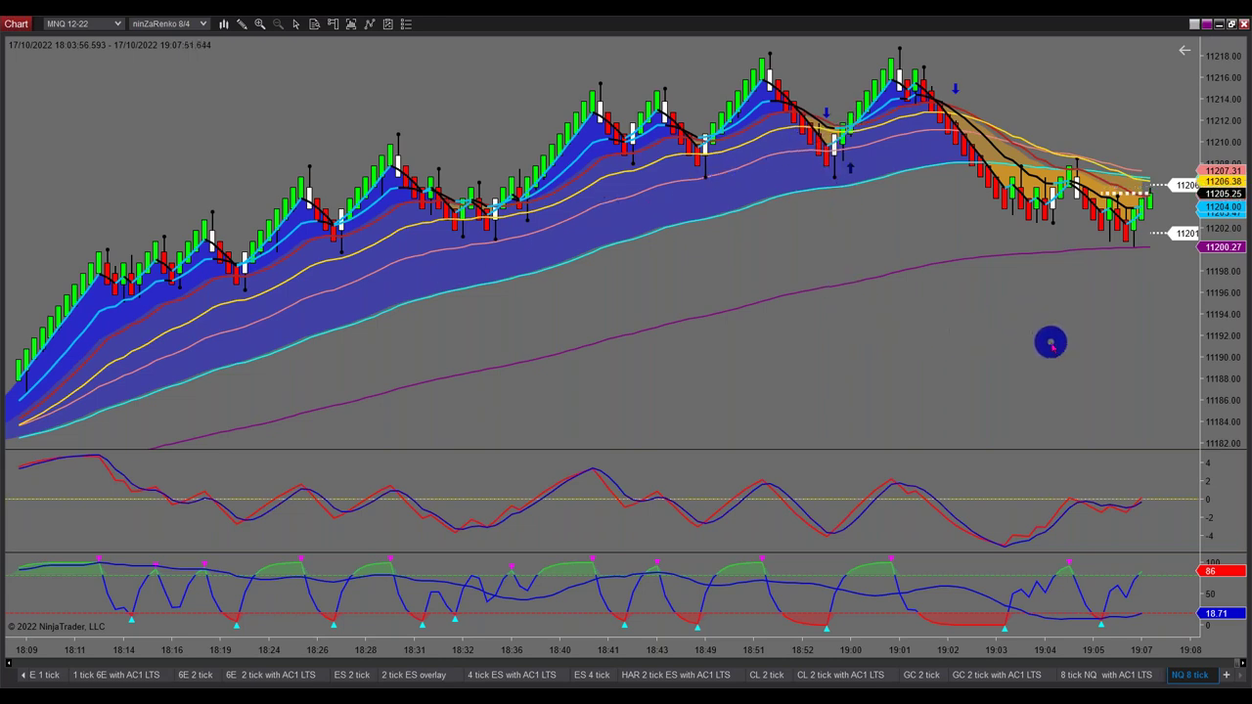
{"action": "scroll", "coordinate": [1058, 355], "scroll_direction": "up", "scroll_amount": 2}
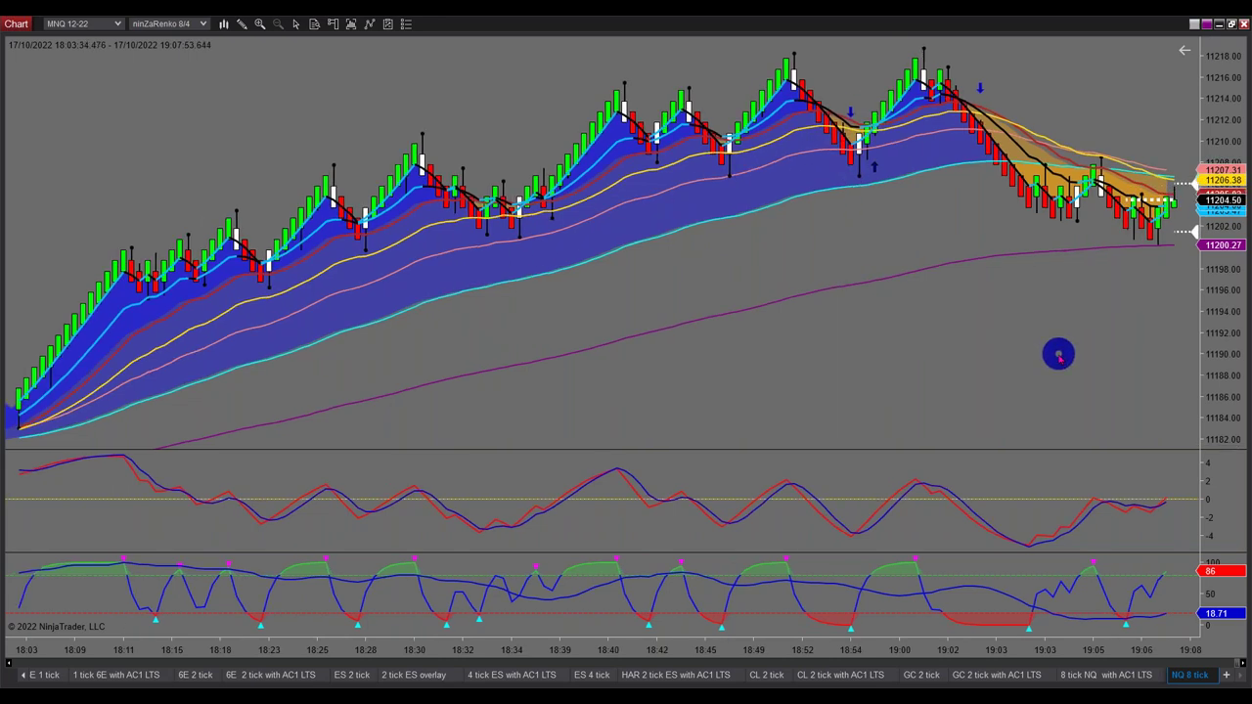
{"action": "scroll", "coordinate": [1058, 355], "scroll_direction": "up", "scroll_amount": 20}
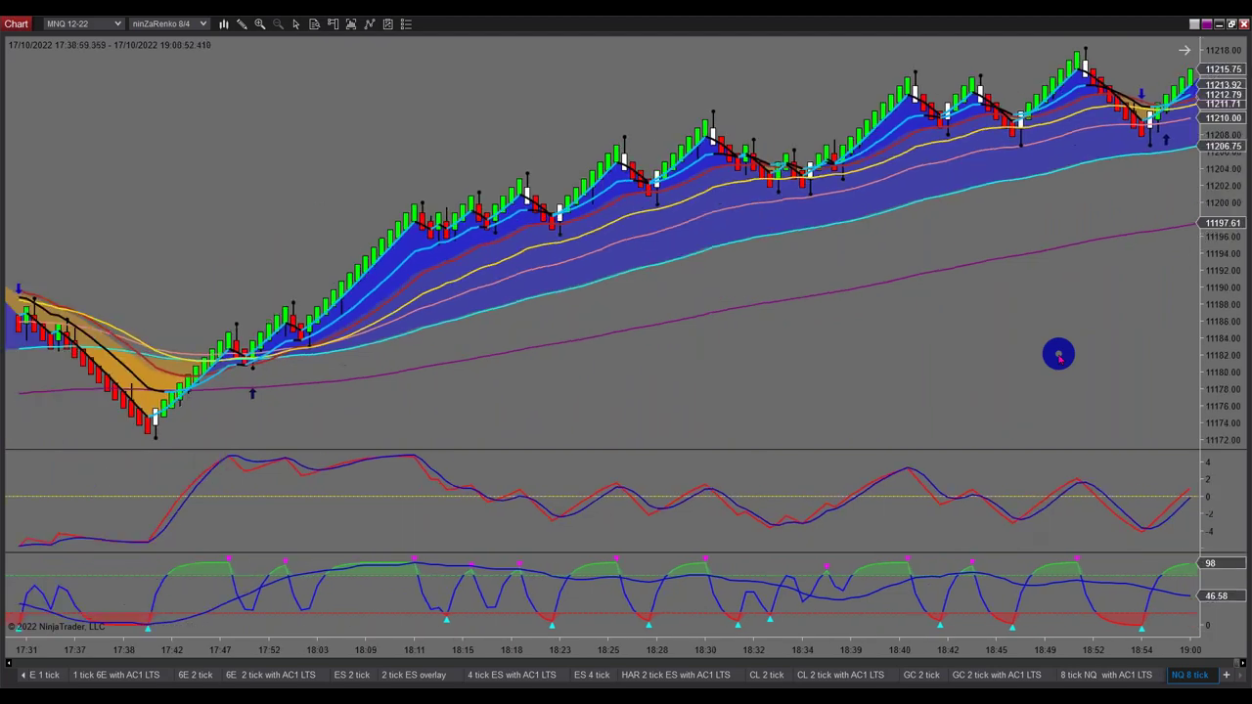
Trace the MNQ 8 tick chart back through the 17:42 low and the 17:27 high to the 17:00 swings.
{"action": "scroll", "coordinate": [1058, 355], "scroll_direction": "up", "scroll_amount": 10}
{"action": "scroll", "coordinate": [755, 393], "scroll_direction": "up", "scroll_amount": 2}
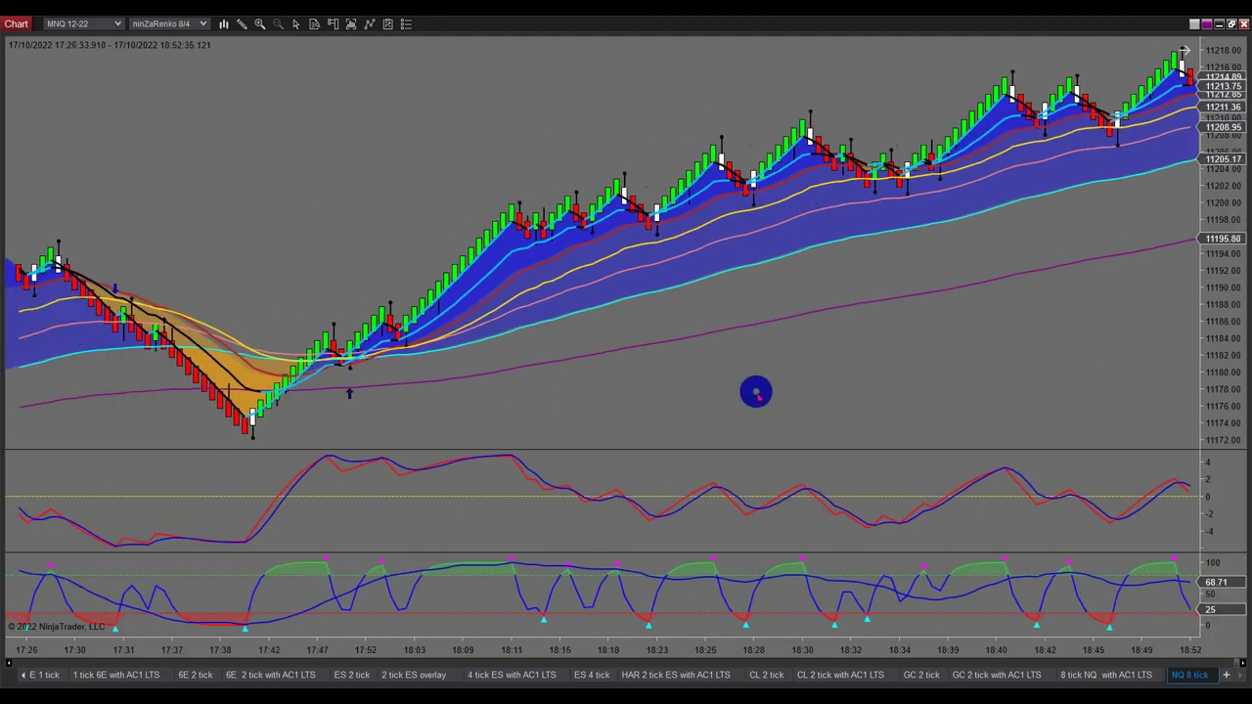
{"action": "scroll", "coordinate": [755, 392], "scroll_direction": "up", "scroll_amount": 15}
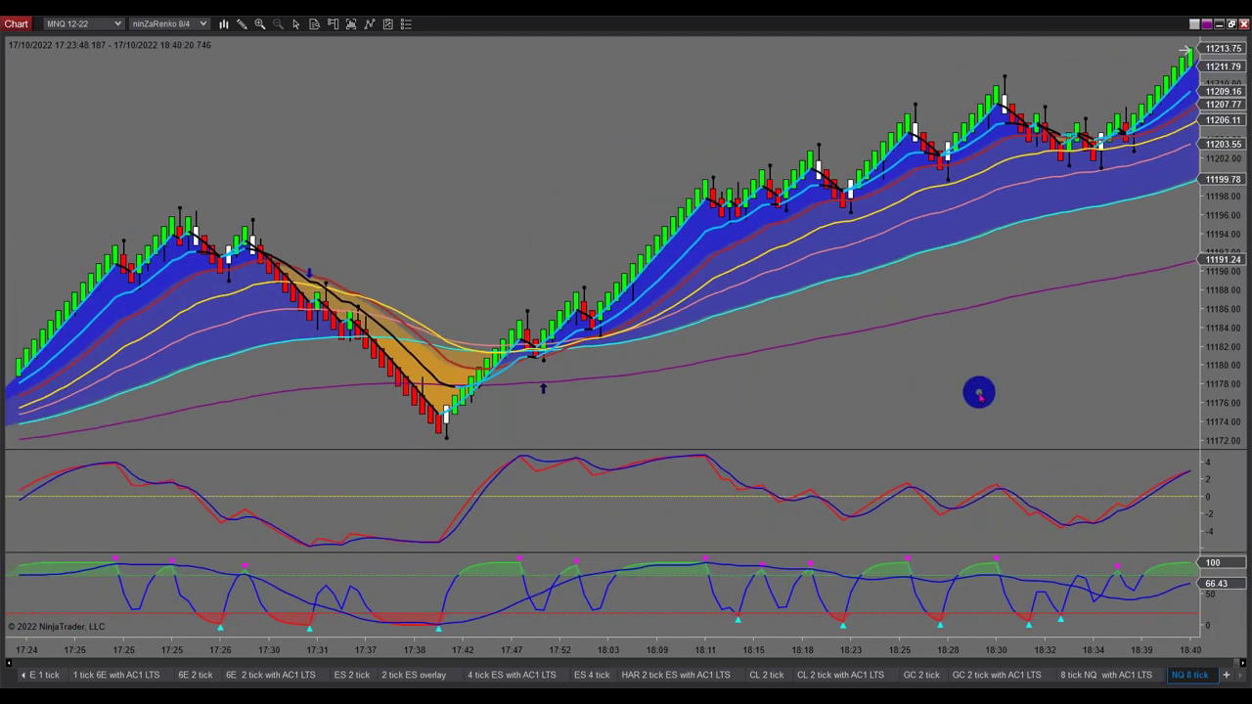
{"action": "scroll", "coordinate": [978, 393], "scroll_direction": "up", "scroll_amount": 15}
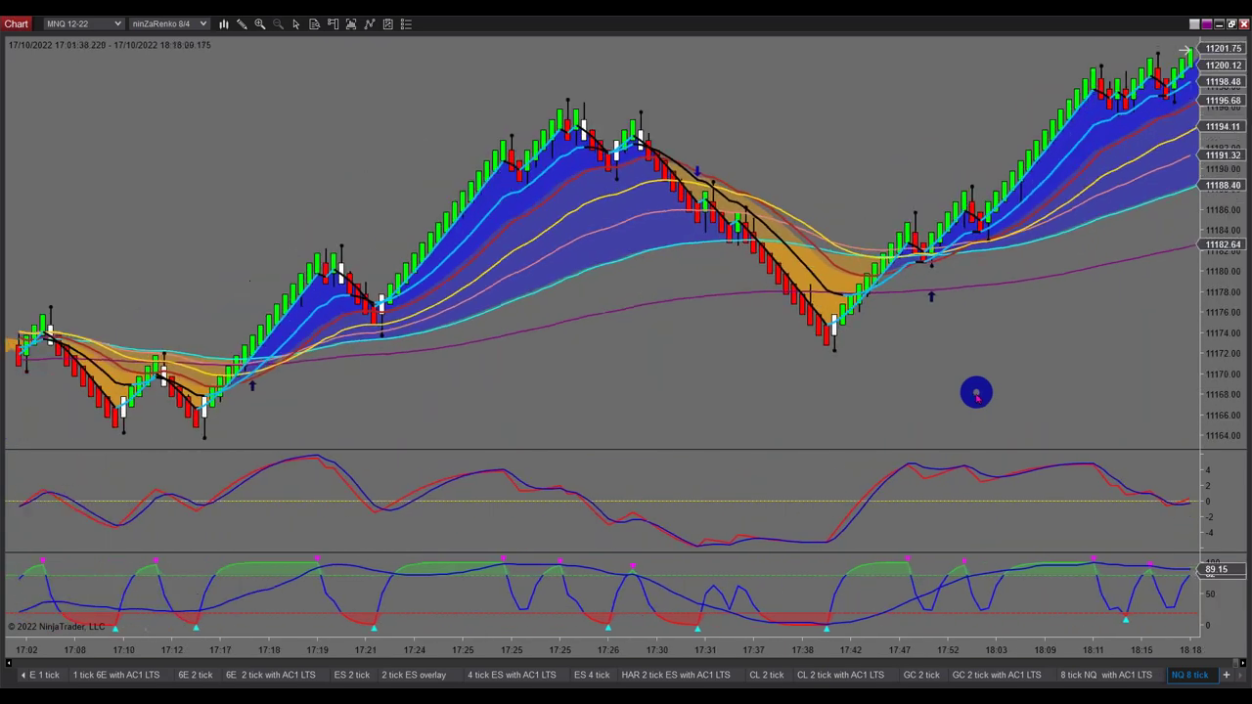
{"action": "scroll", "coordinate": [976, 393], "scroll_direction": "up", "scroll_amount": 15}
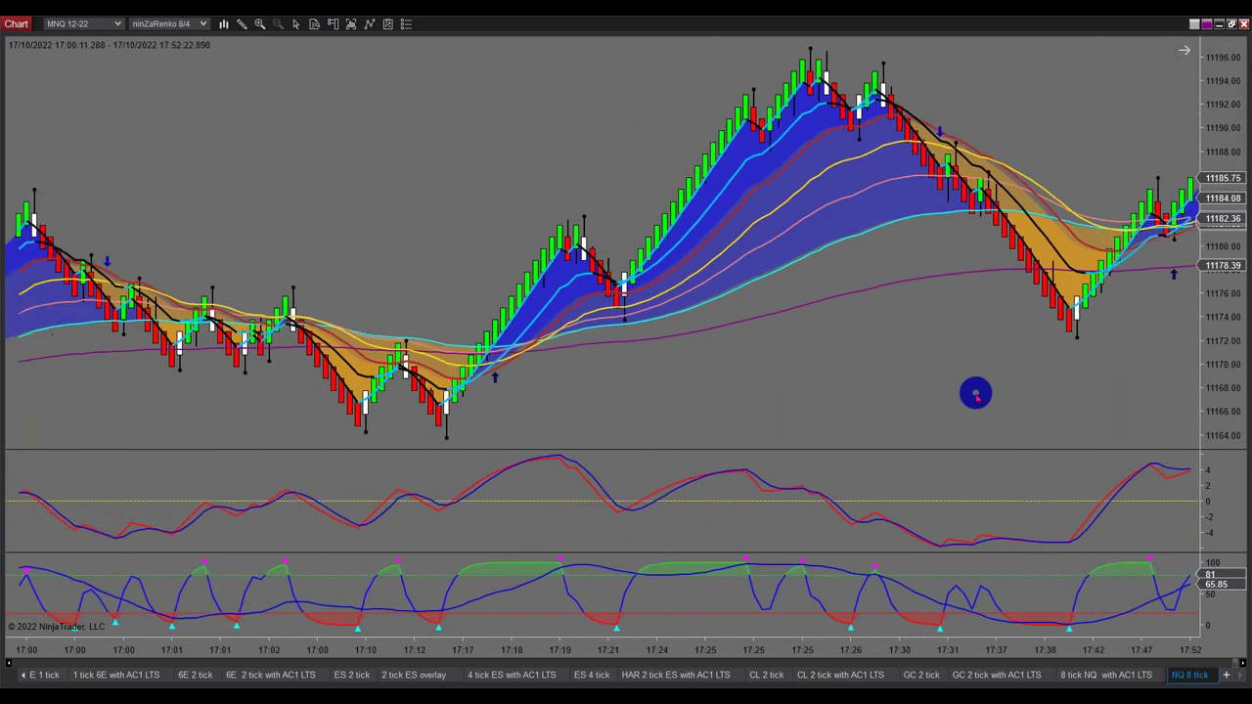
{"action": "scroll", "coordinate": [976, 393], "scroll_direction": "up", "scroll_amount": 10}
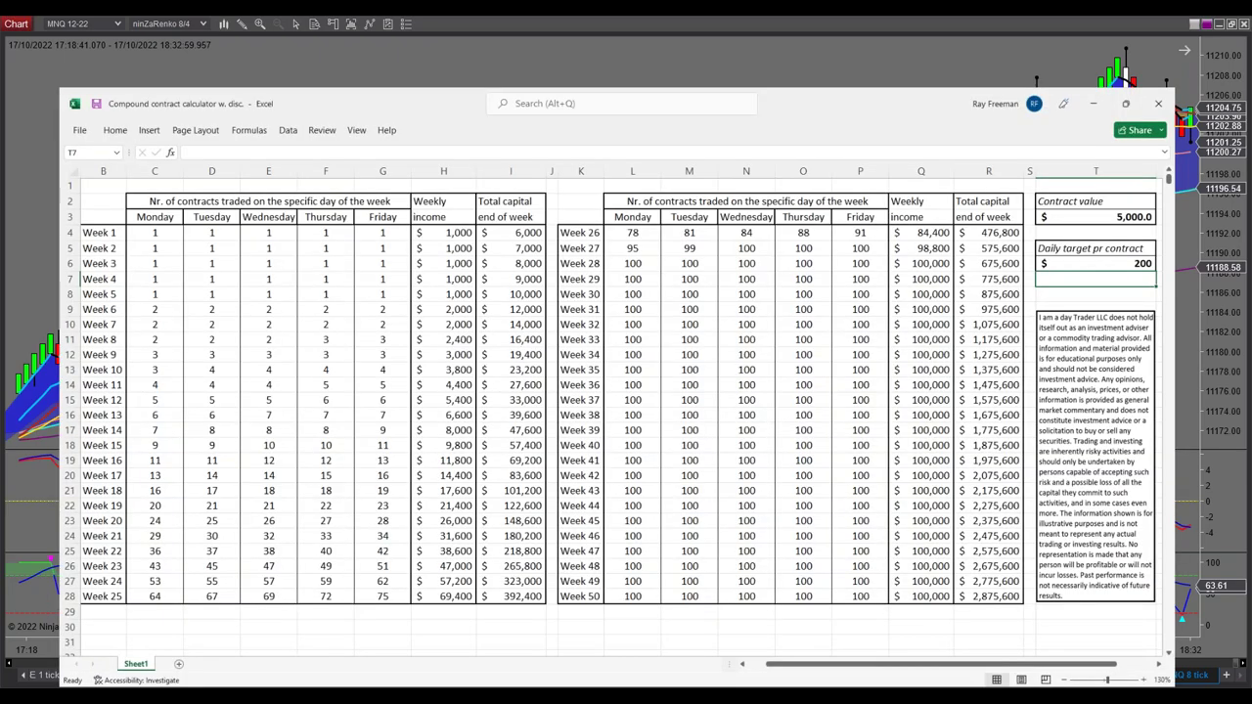
Check the MNQ stop, account size and margin figures in the Account Size and Margins workbook, then return to the compound contract calculator.
{"action": "left_click", "coordinate": [1105, 218]}
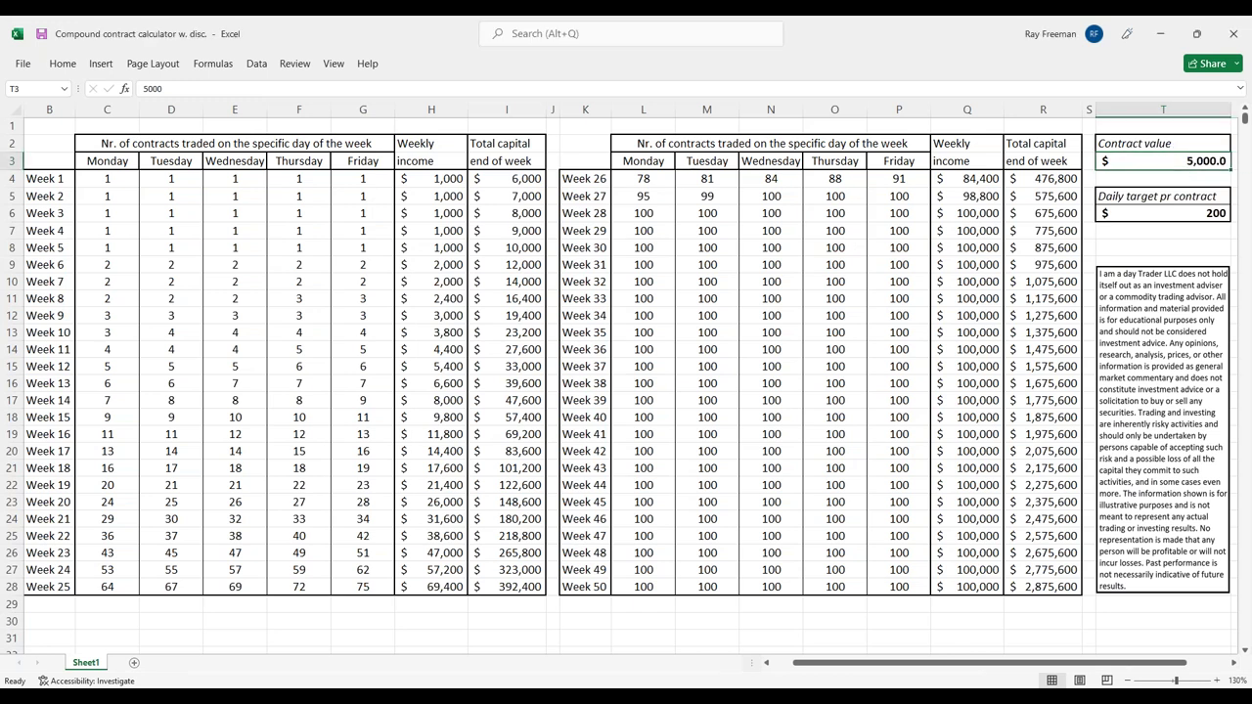
{"action": "key", "text": "alt+Tab"}
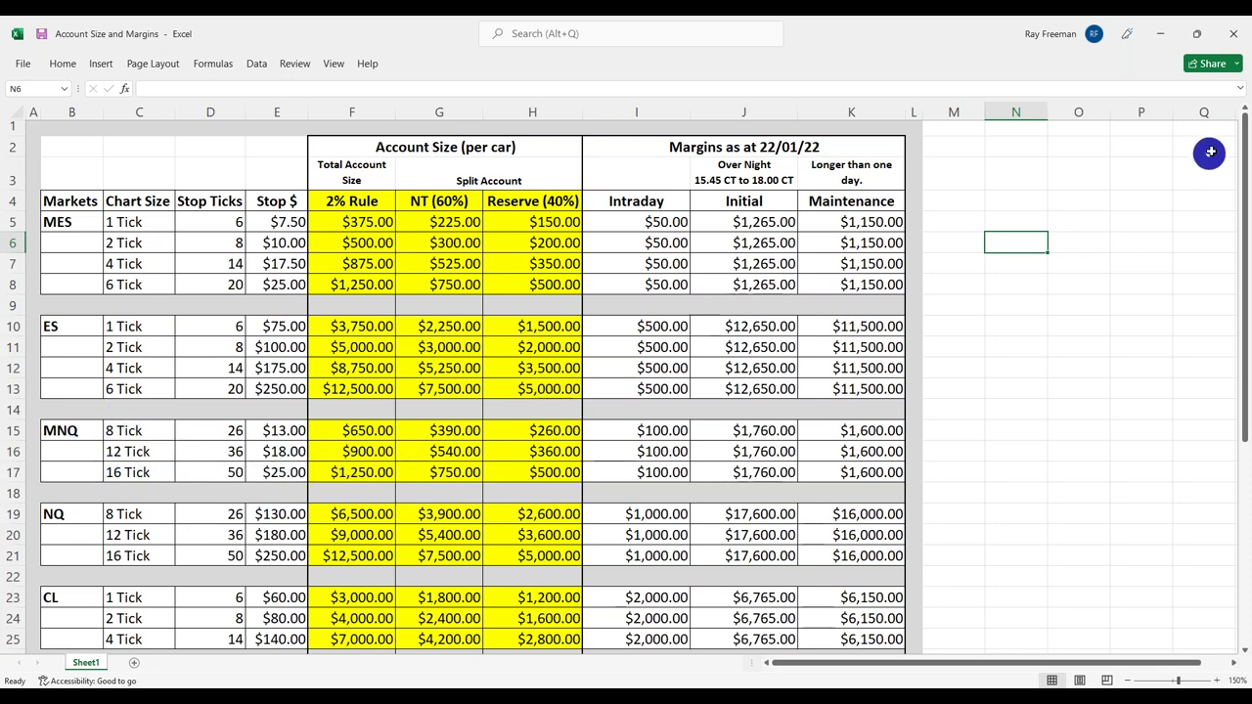
{"action": "left_click", "coordinate": [1163, 37]}
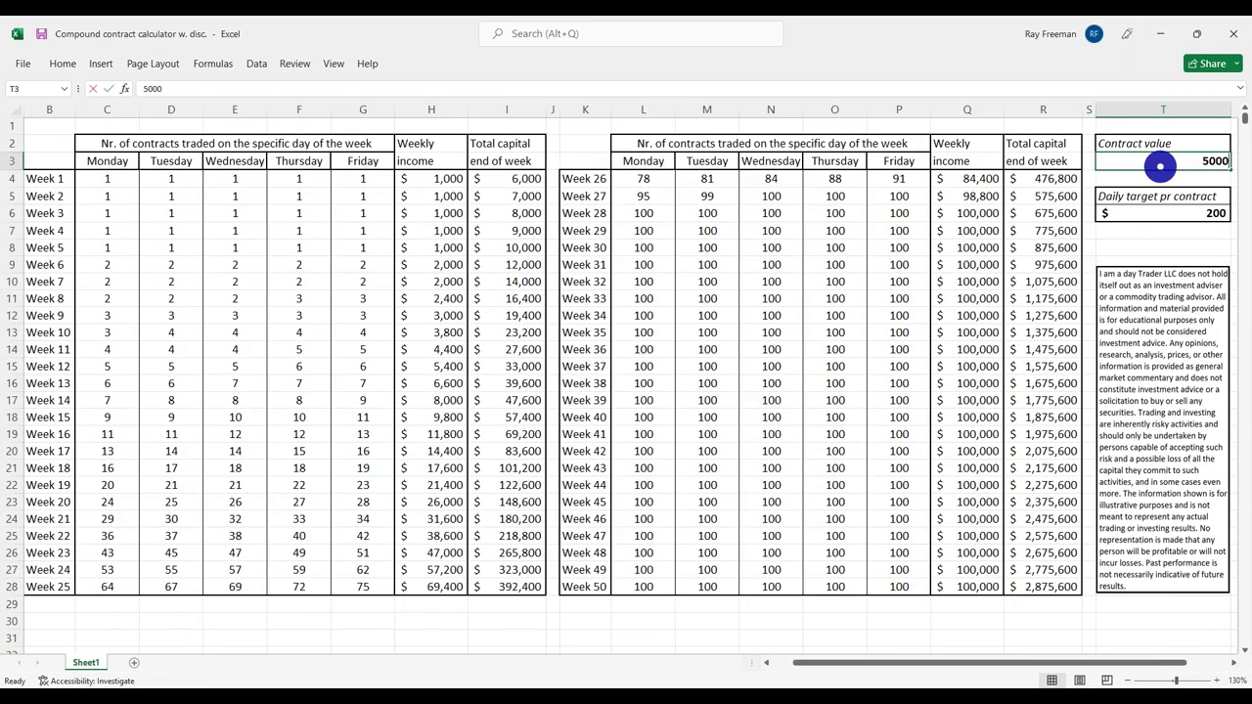
Set the calculator's contract value to $900 and daily target per contract to $40, then return to the MNQ chart in NinjaTrader.
{"action": "type", "text": "900"}
{"action": "left_click", "coordinate": [1191, 217]}
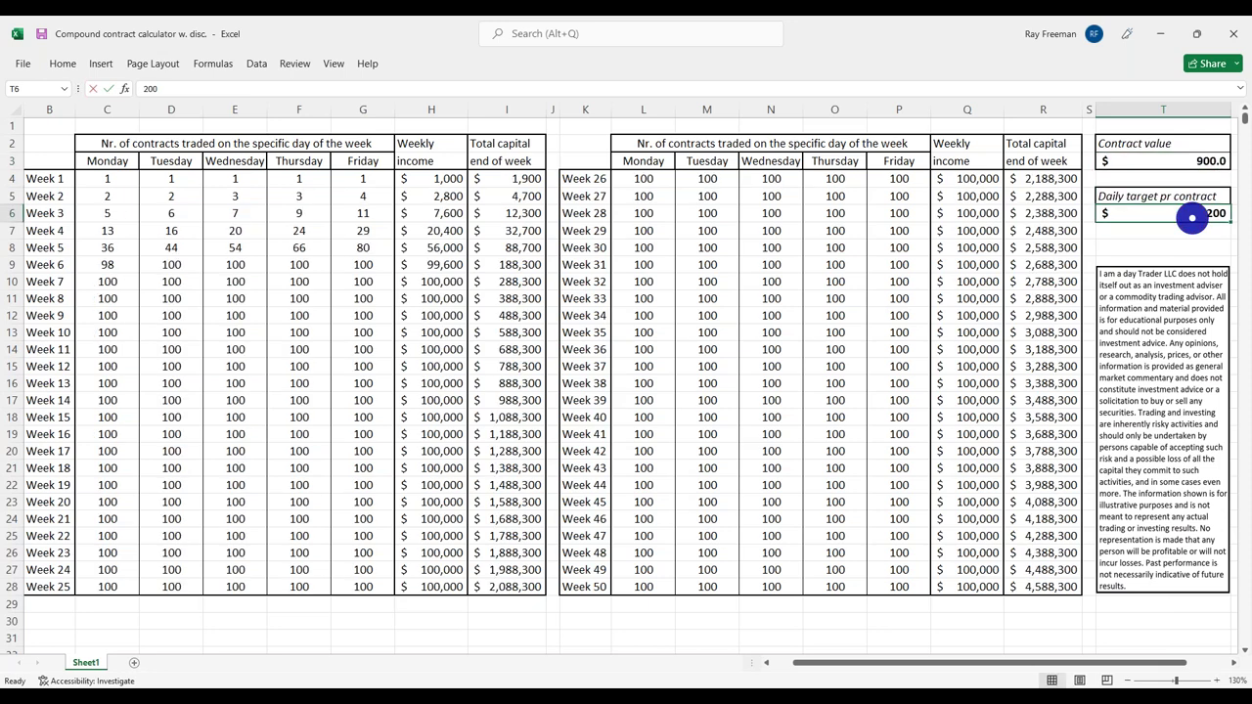
{"action": "type", "text": "40"}
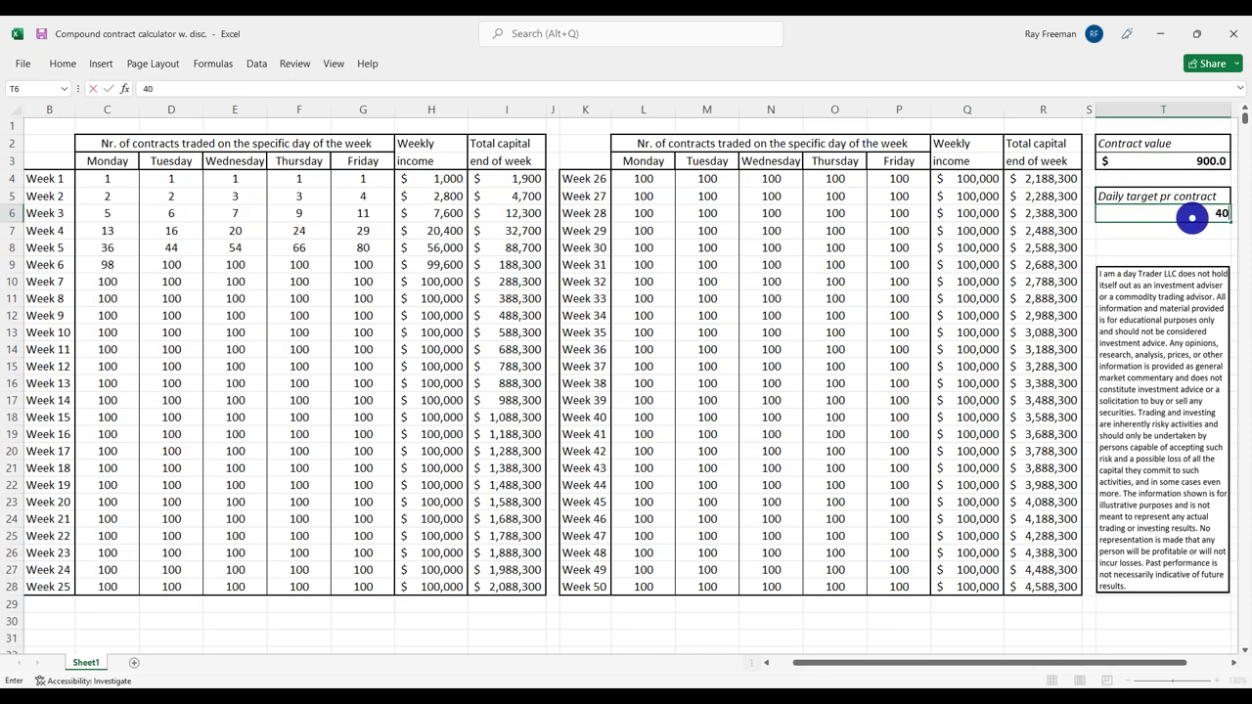
{"action": "key", "text": "Return"}
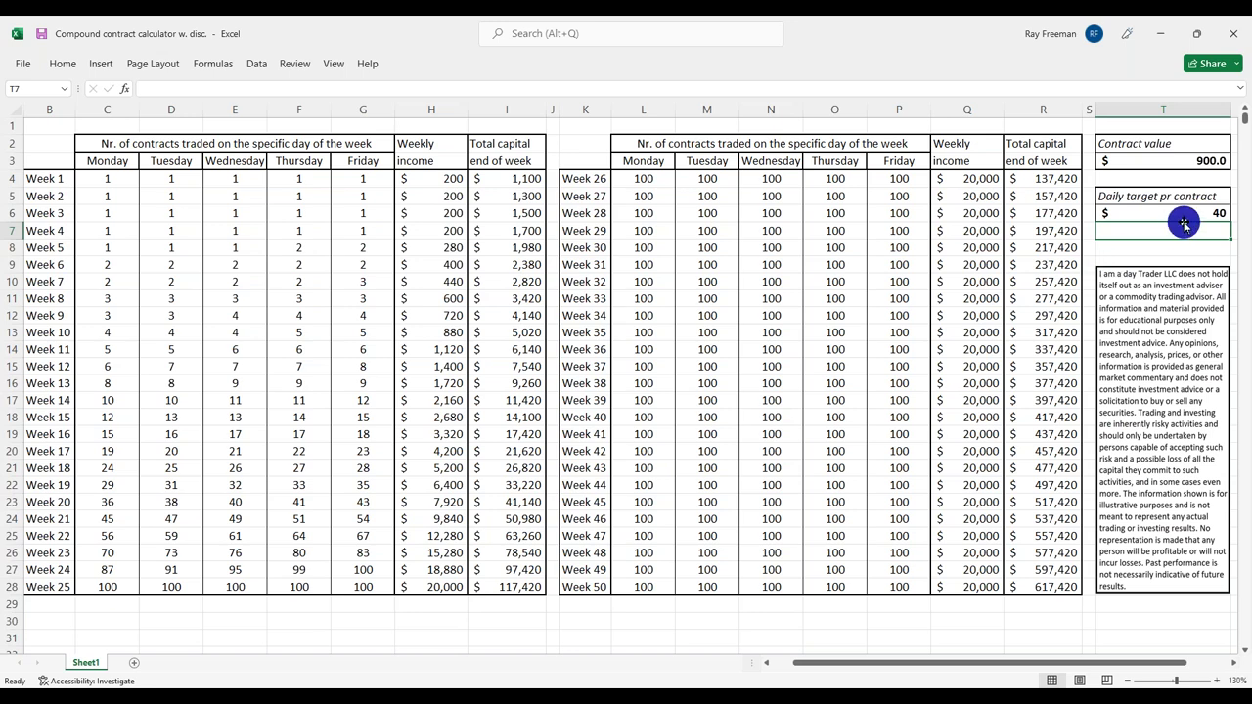
{"action": "left_click", "coordinate": [1161, 37]}
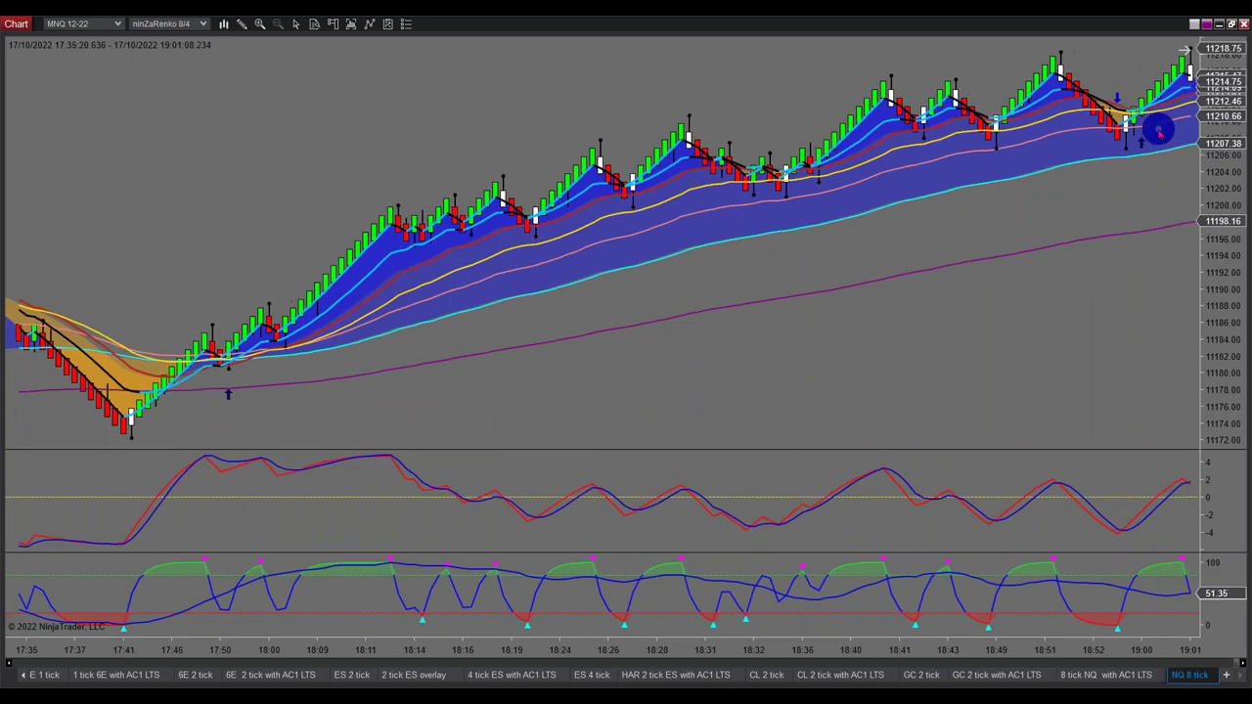
Review the MNQ 8 tick uptrend back to 17:24, then follow its pullbacks forward to the decline around 19:05.
{"action": "scroll", "coordinate": [909, 92], "scroll_direction": "up", "scroll_amount": 2}
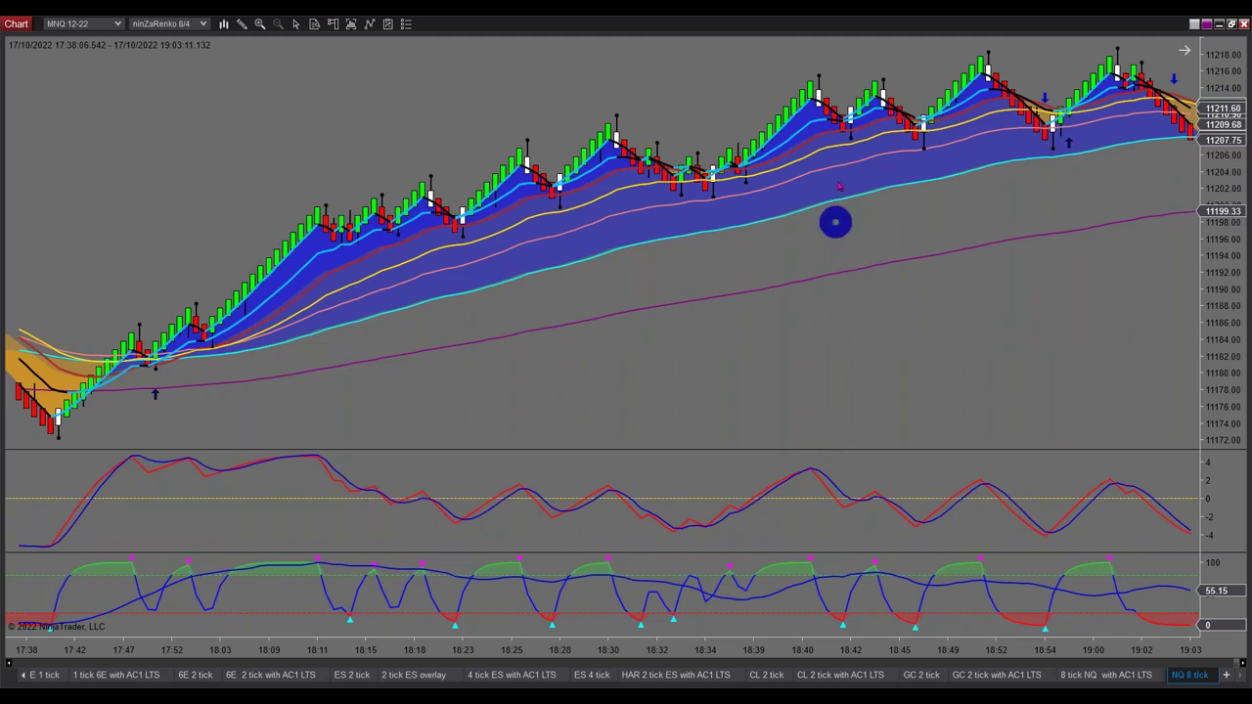
{"action": "scroll", "coordinate": [844, 163], "scroll_direction": "up", "scroll_amount": 4}
{"action": "scroll", "coordinate": [914, 225], "scroll_direction": "up", "scroll_amount": 10}
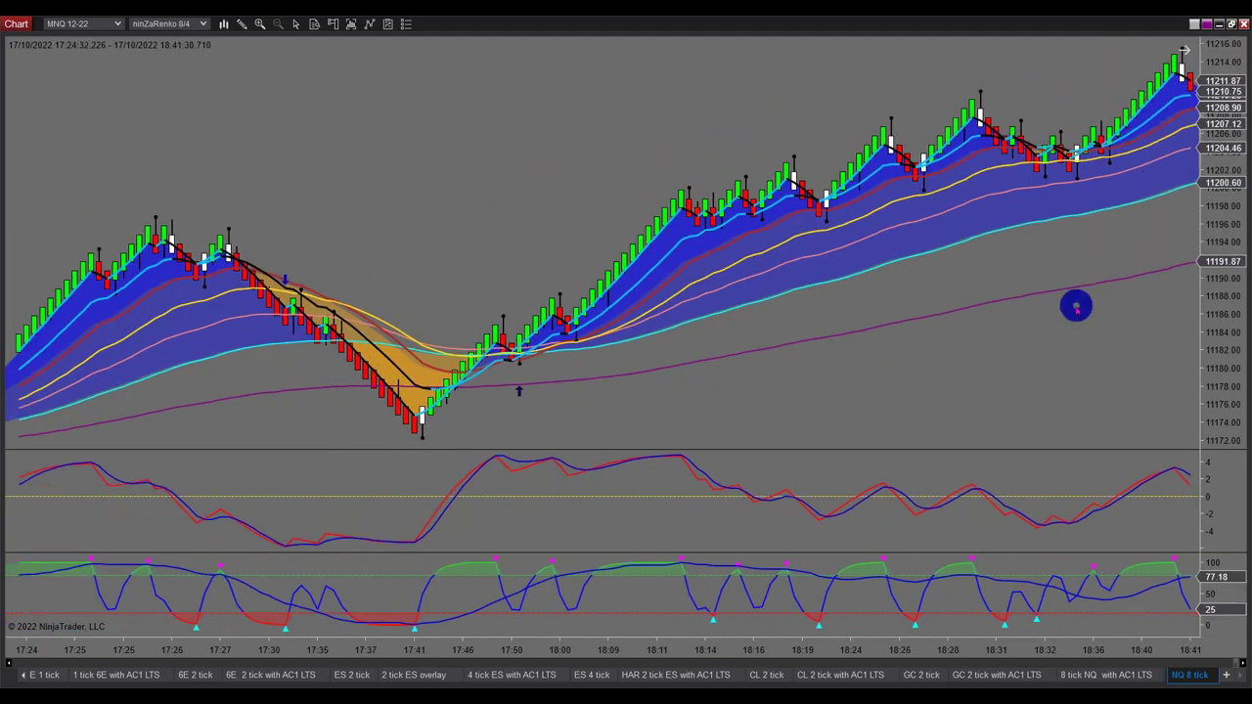
{"action": "scroll", "coordinate": [1088, 304], "scroll_direction": "down", "scroll_amount": 8}
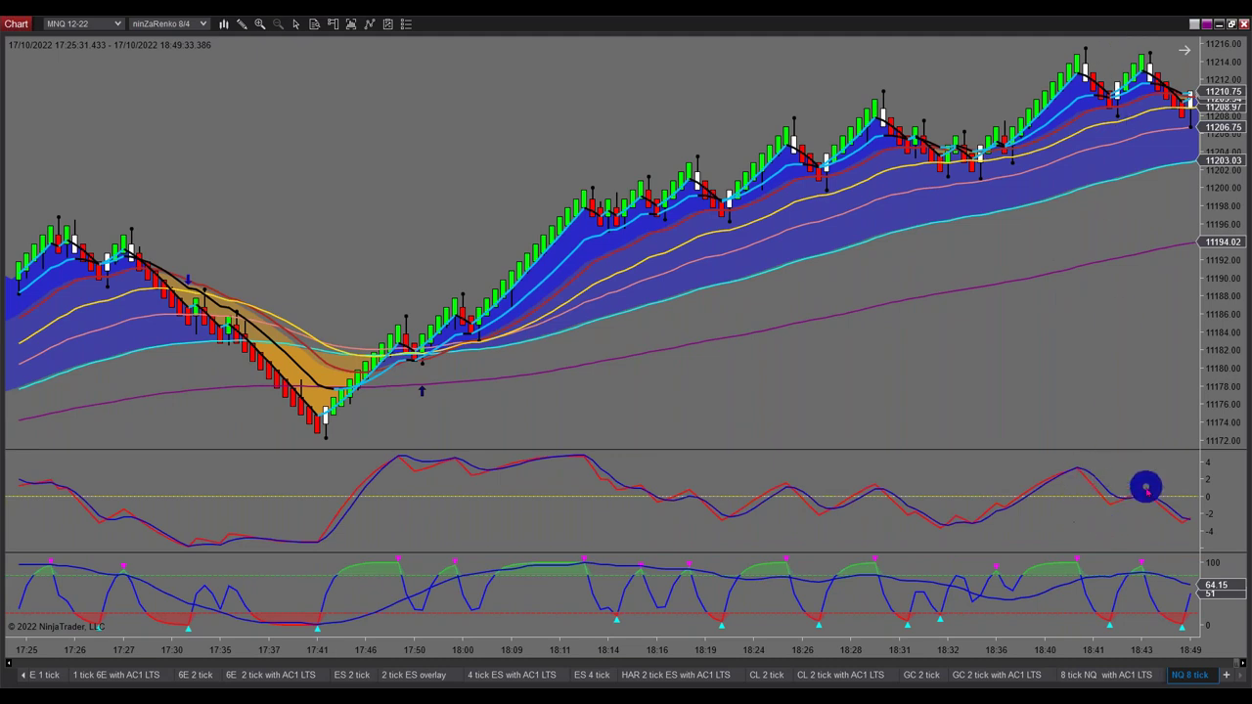
{"action": "scroll", "coordinate": [1125, 446], "scroll_direction": "down", "scroll_amount": 1}
{"action": "scroll", "coordinate": [1057, 192], "scroll_direction": "down", "scroll_amount": 4}
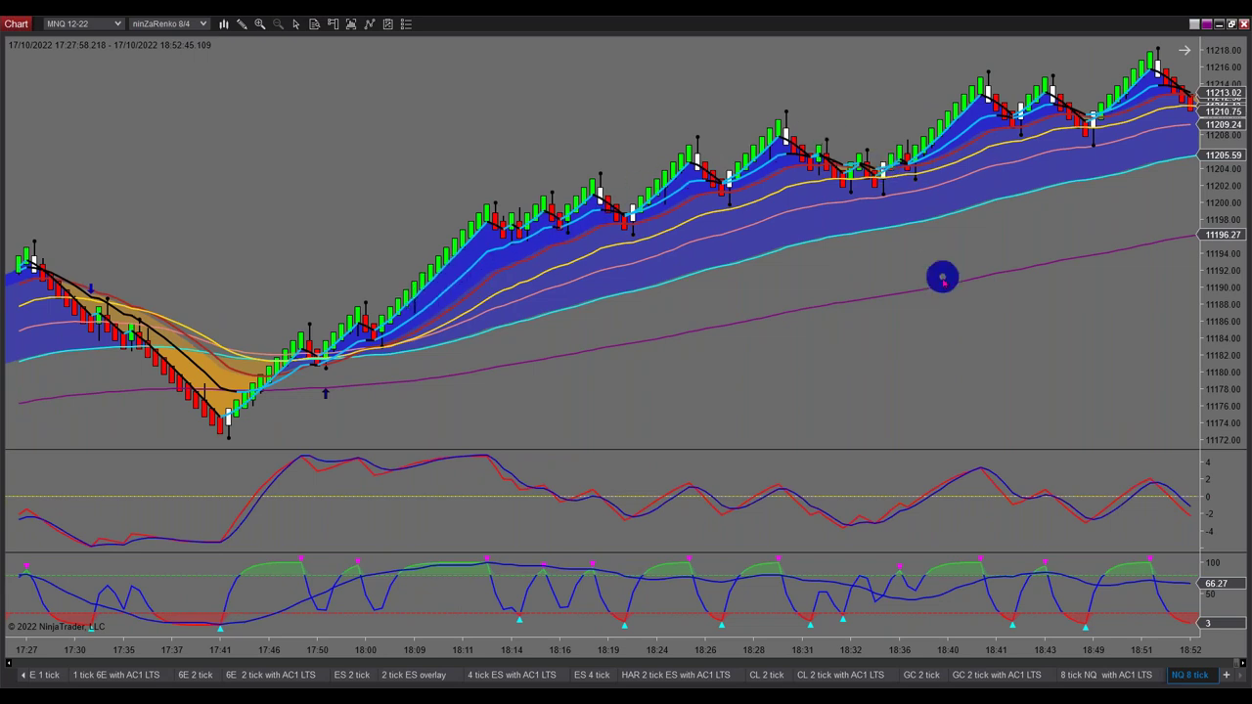
{"action": "scroll", "coordinate": [941, 279], "scroll_direction": "down", "scroll_amount": 4}
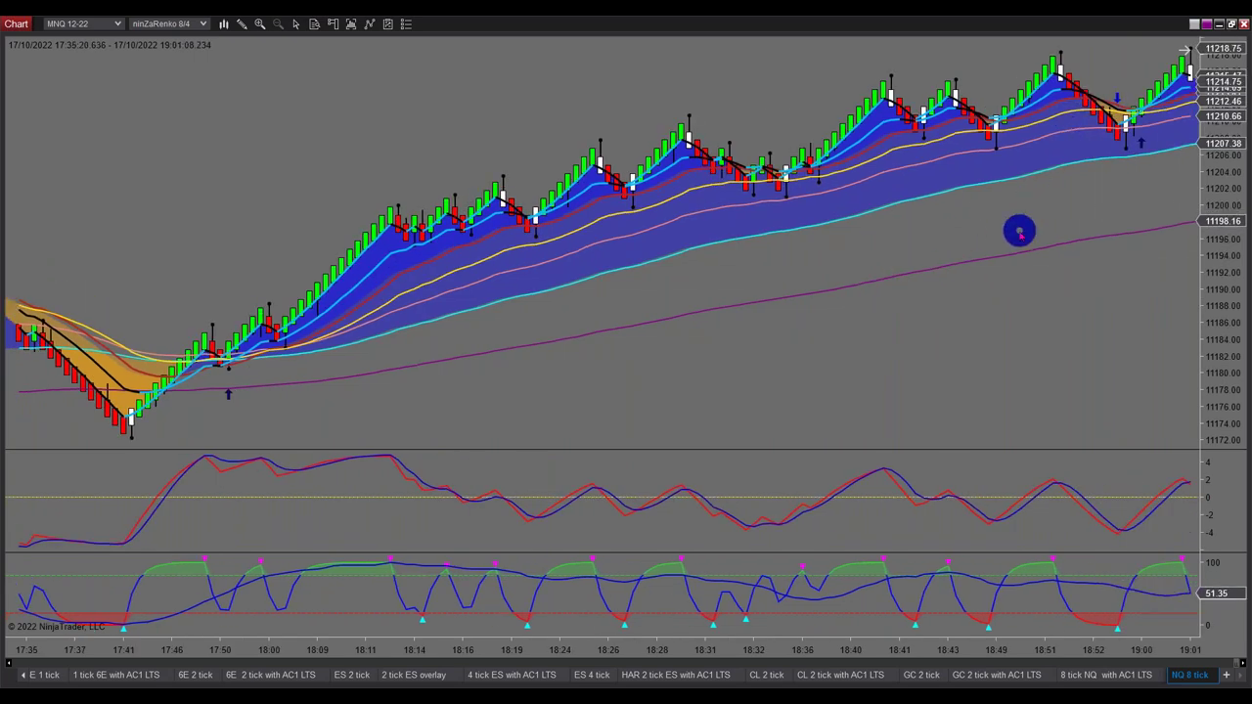
{"action": "scroll", "coordinate": [1019, 230], "scroll_direction": "down", "scroll_amount": 4}
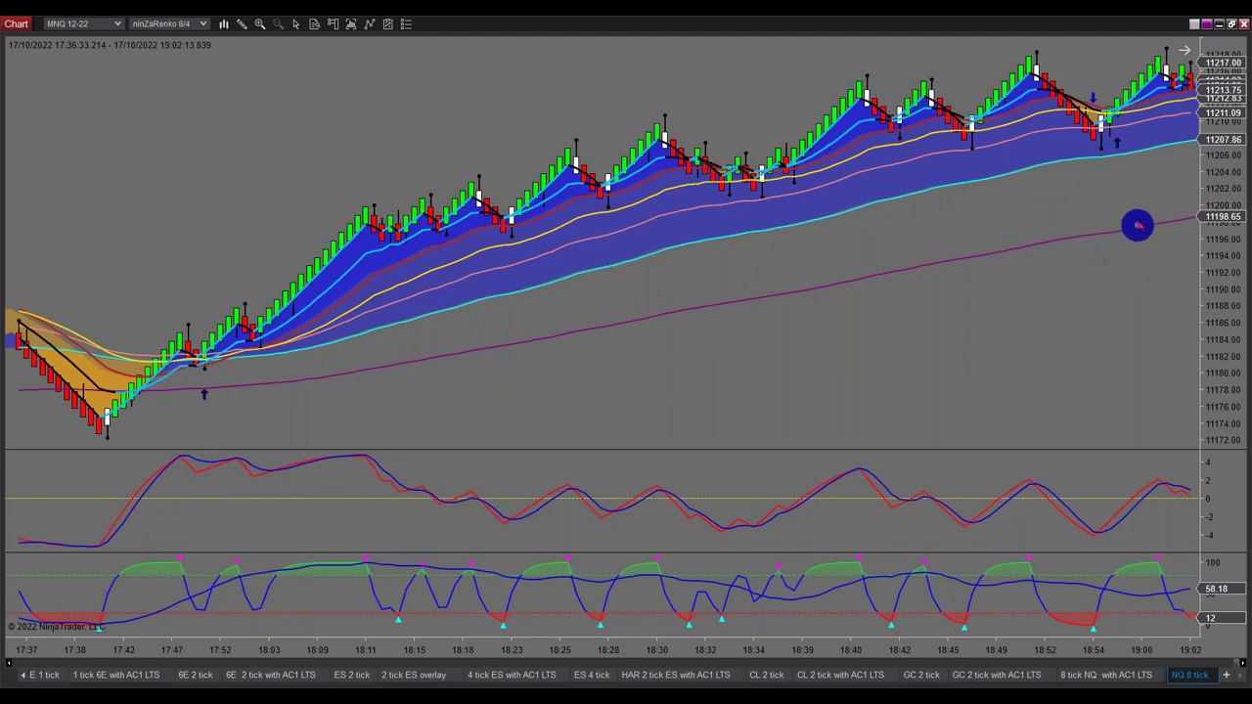
{"action": "scroll", "coordinate": [1145, 188], "scroll_direction": "down", "scroll_amount": 5}
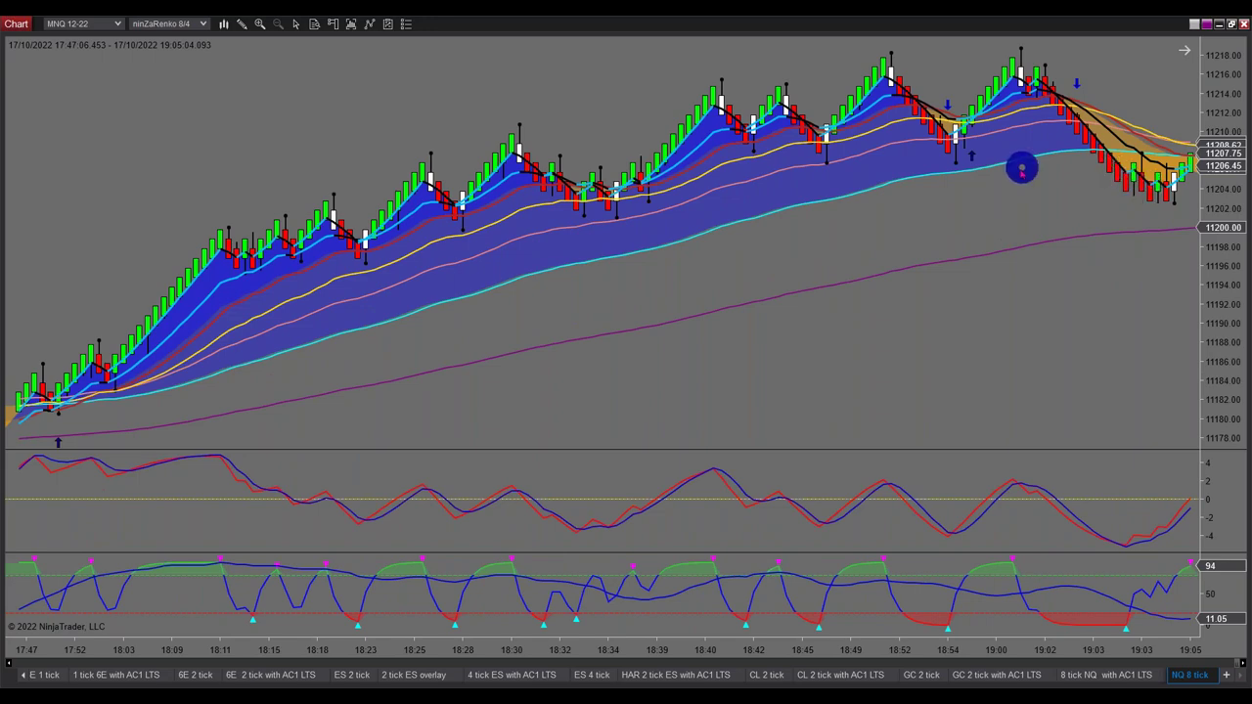
Open the 2 tick ES overlay chart and follow the MES uptrend from the 17:41 low forward to 18:45.
{"action": "left_click", "coordinate": [411, 675]}
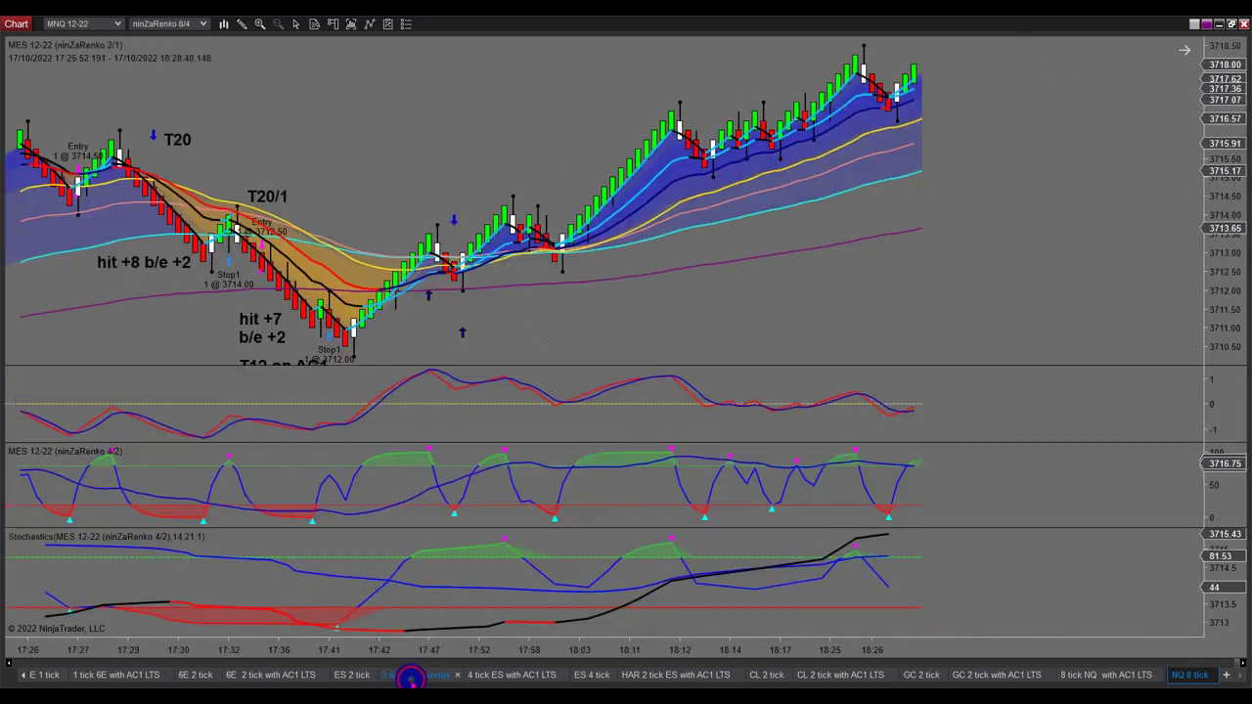
{"action": "scroll", "coordinate": [907, 335], "scroll_direction": "down", "scroll_amount": 10}
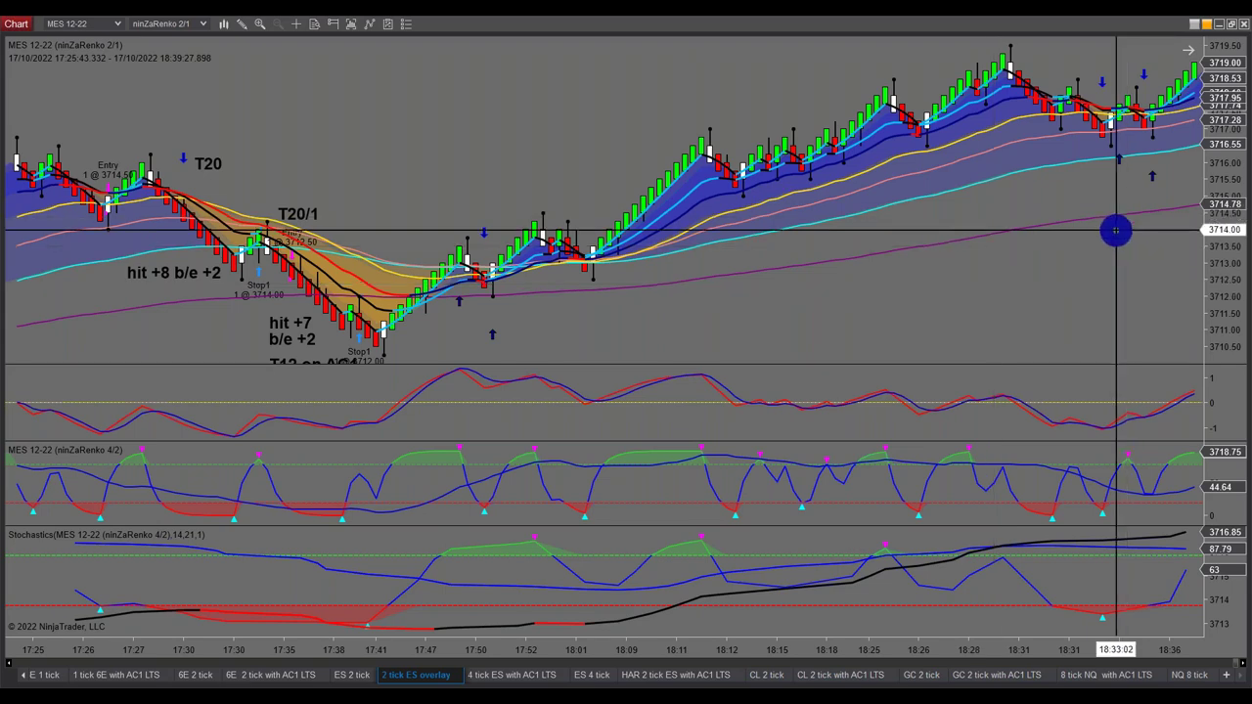
{"action": "scroll", "coordinate": [1116, 231], "scroll_direction": "down", "scroll_amount": 5}
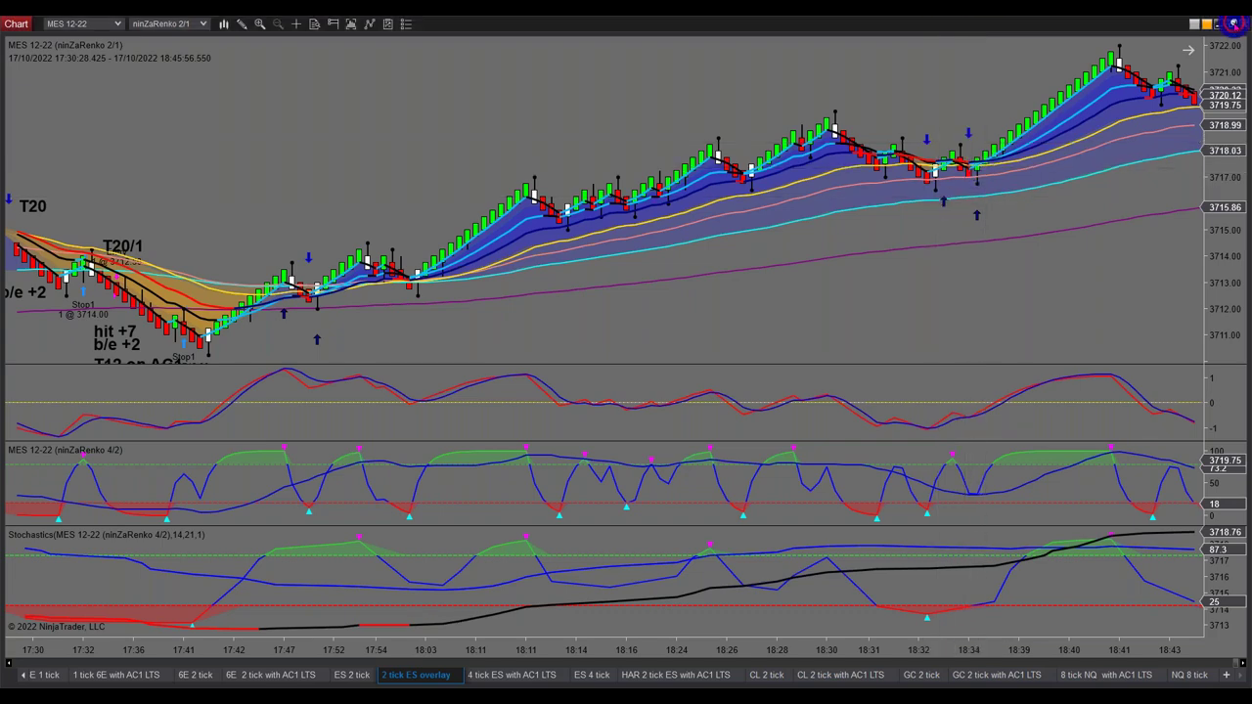
Restore the overlay window to show the neighbouring MES chart, and compare both charts through the 18:47 and 18:52 pullbacks.
{"action": "left_click", "coordinate": [1235, 23]}
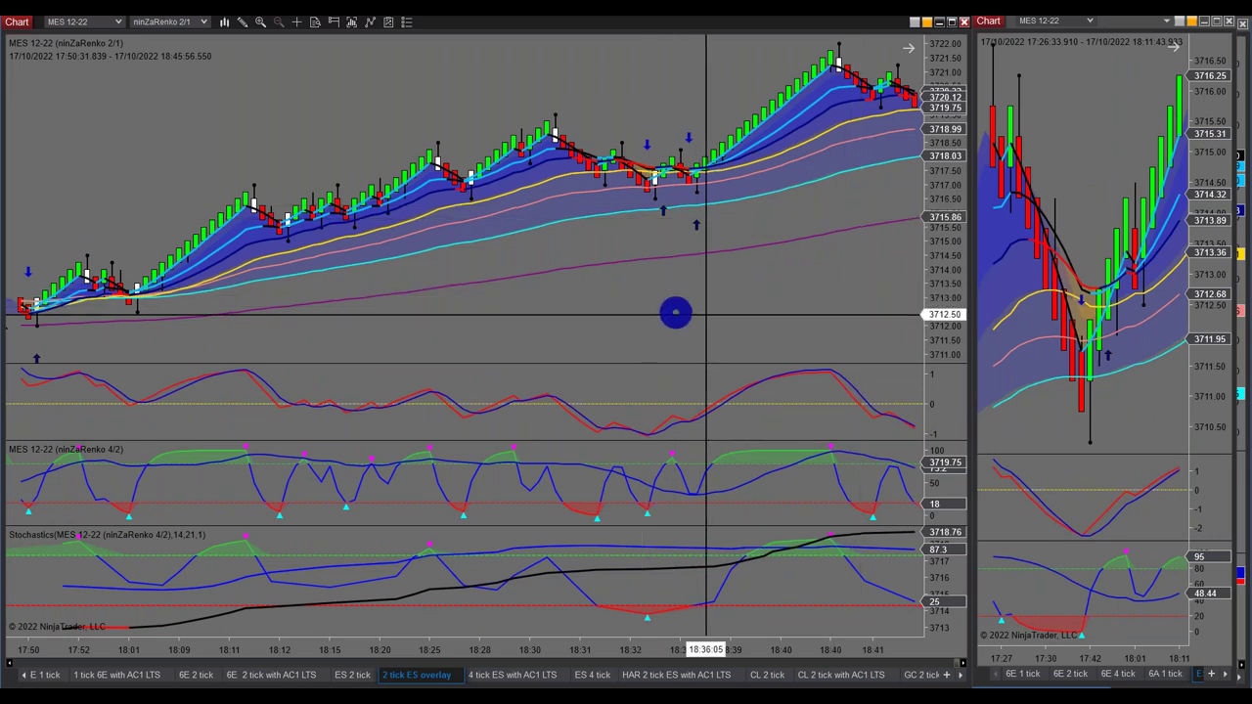
{"action": "scroll", "coordinate": [1040, 271], "scroll_direction": "down", "scroll_amount": 5}
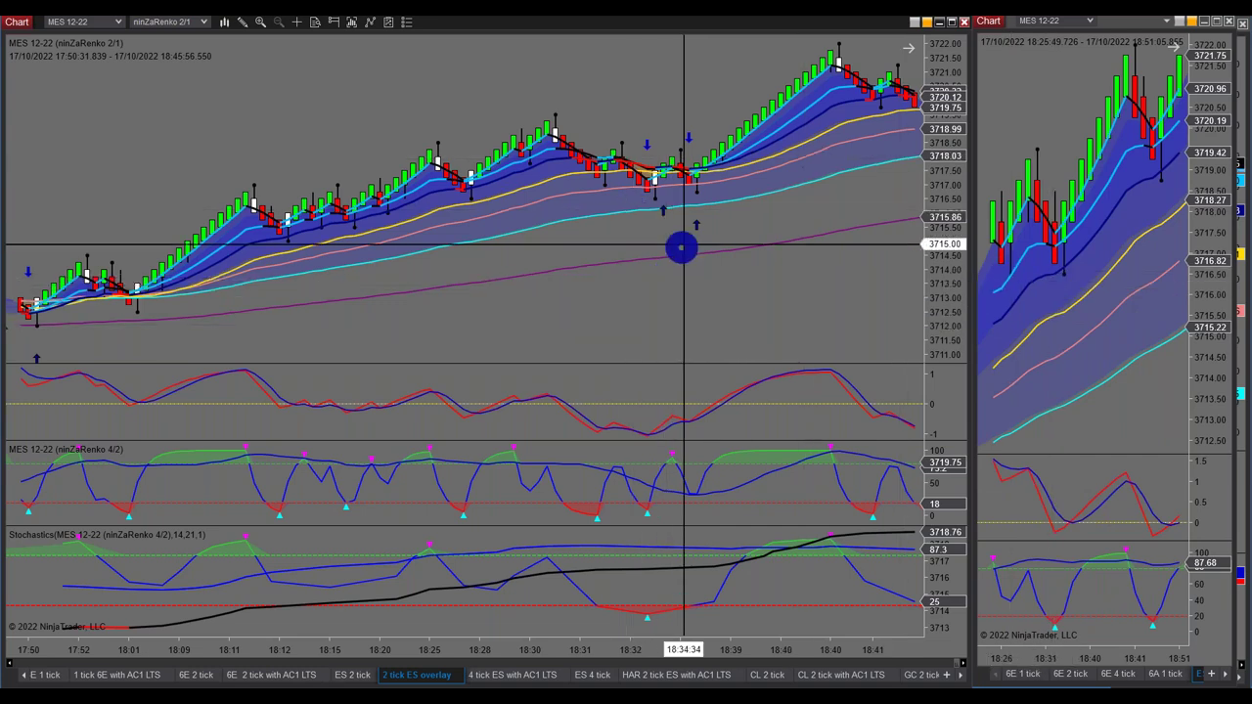
{"action": "scroll", "coordinate": [696, 196], "scroll_direction": "down", "scroll_amount": 5}
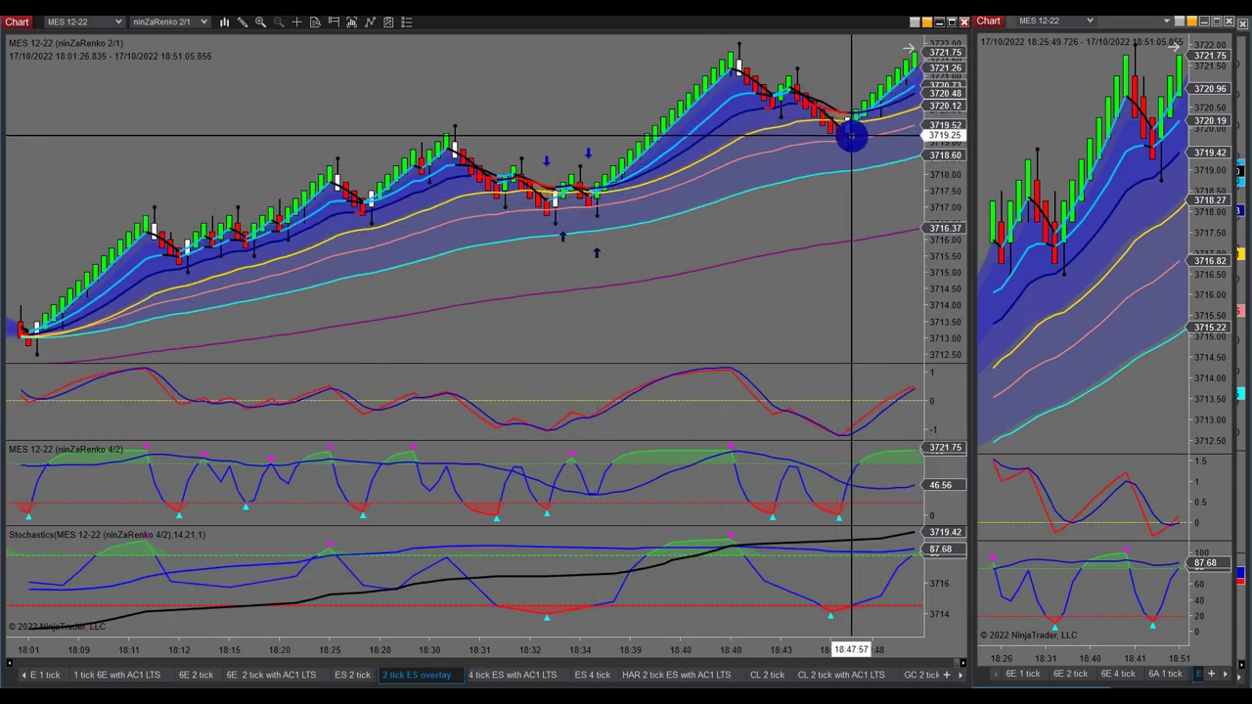
{"action": "scroll", "coordinate": [851, 137], "scroll_direction": "down", "scroll_amount": 4}
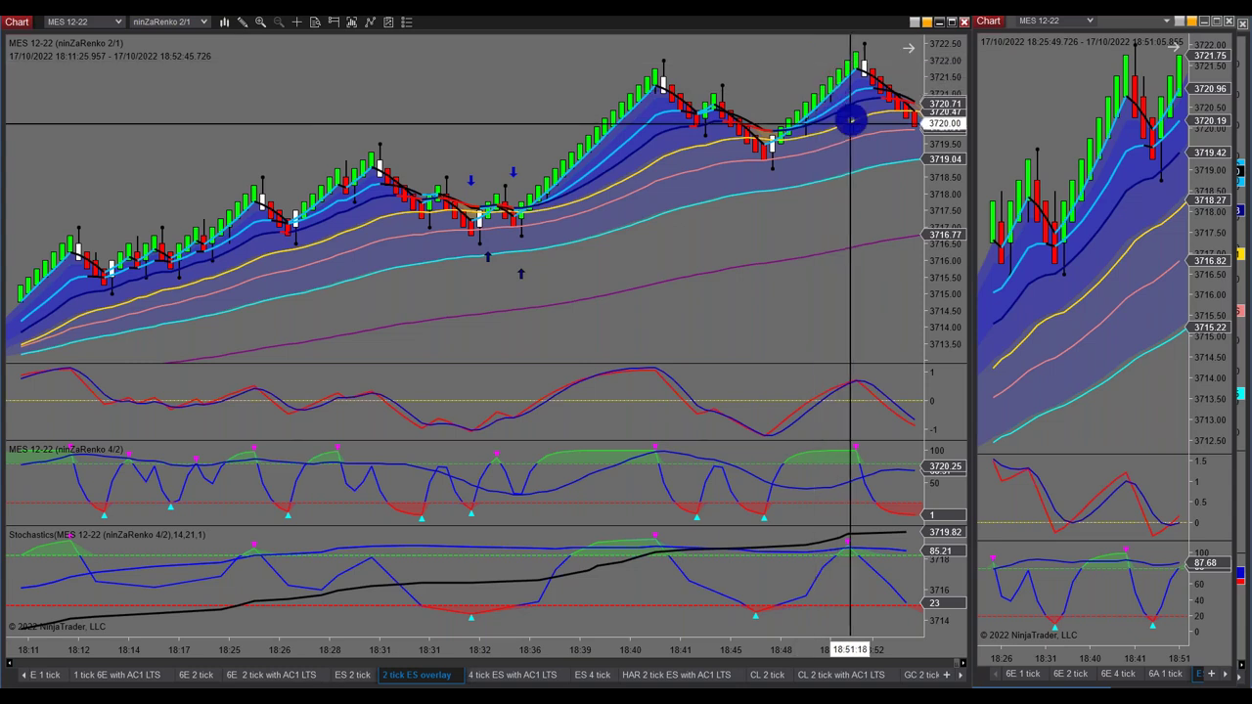
{"action": "scroll", "coordinate": [847, 127], "scroll_direction": "down", "scroll_amount": 3}
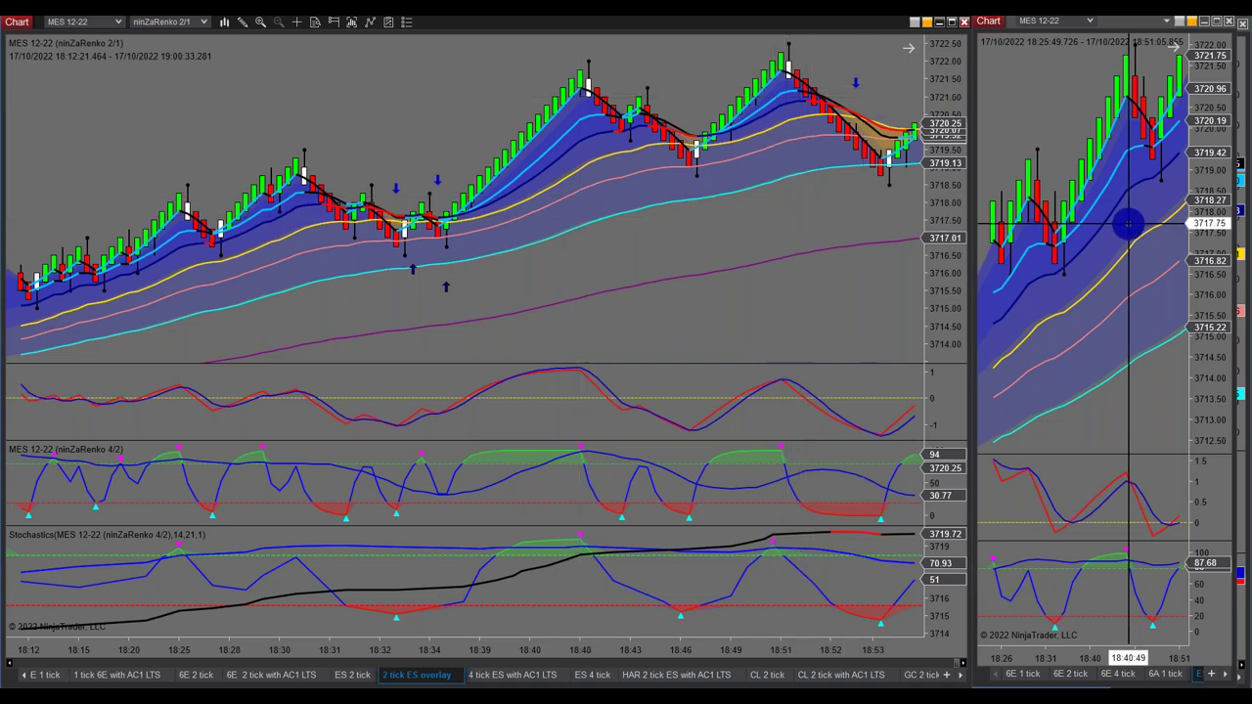
{"action": "scroll", "coordinate": [1157, 233], "scroll_direction": "down", "scroll_amount": 3}
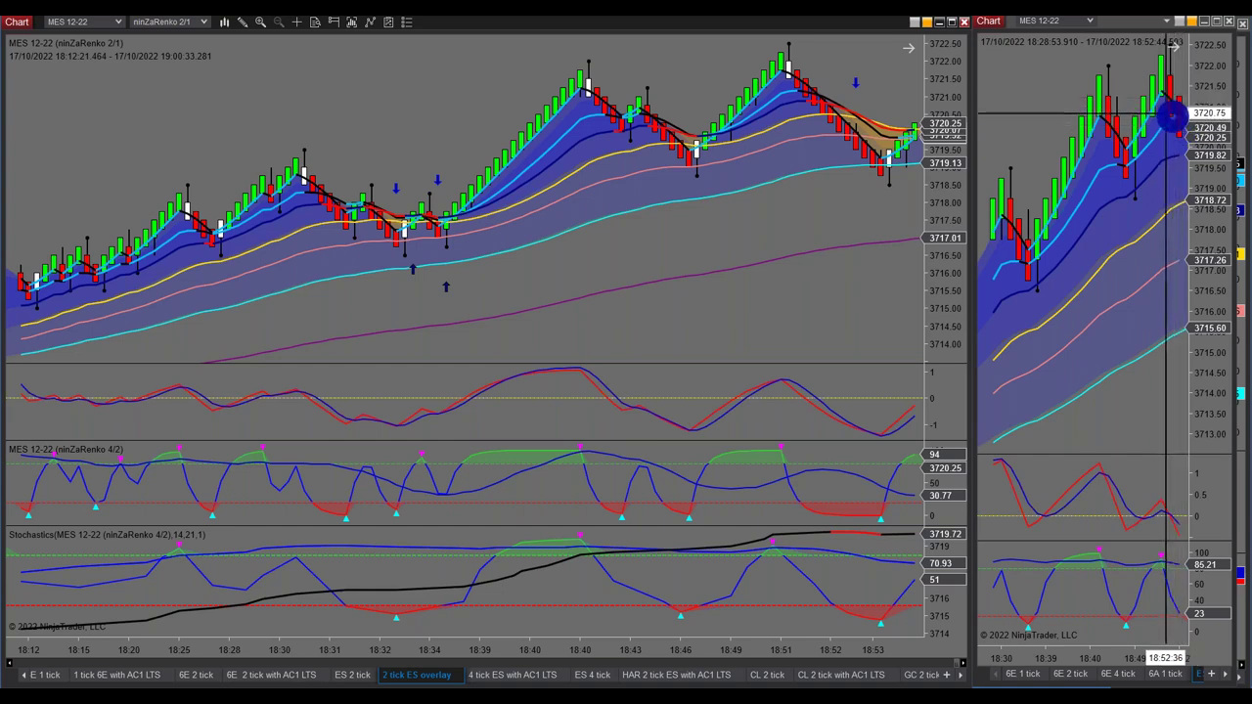
Label the pullback low around 18:53 as "2BD" and the retracement high around 19:02 as "T20/1" on the 2 tick overlay.
{"action": "left_click", "coordinate": [840, 182]}
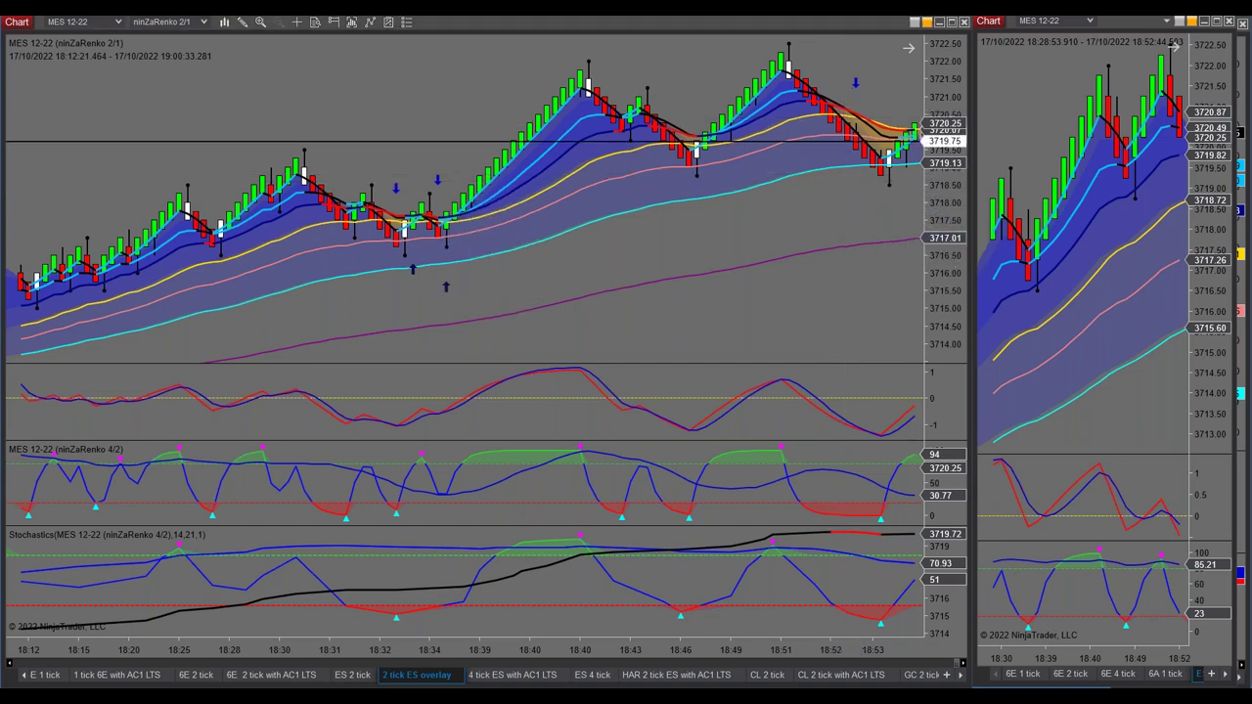
{"action": "type", "text": "2"}
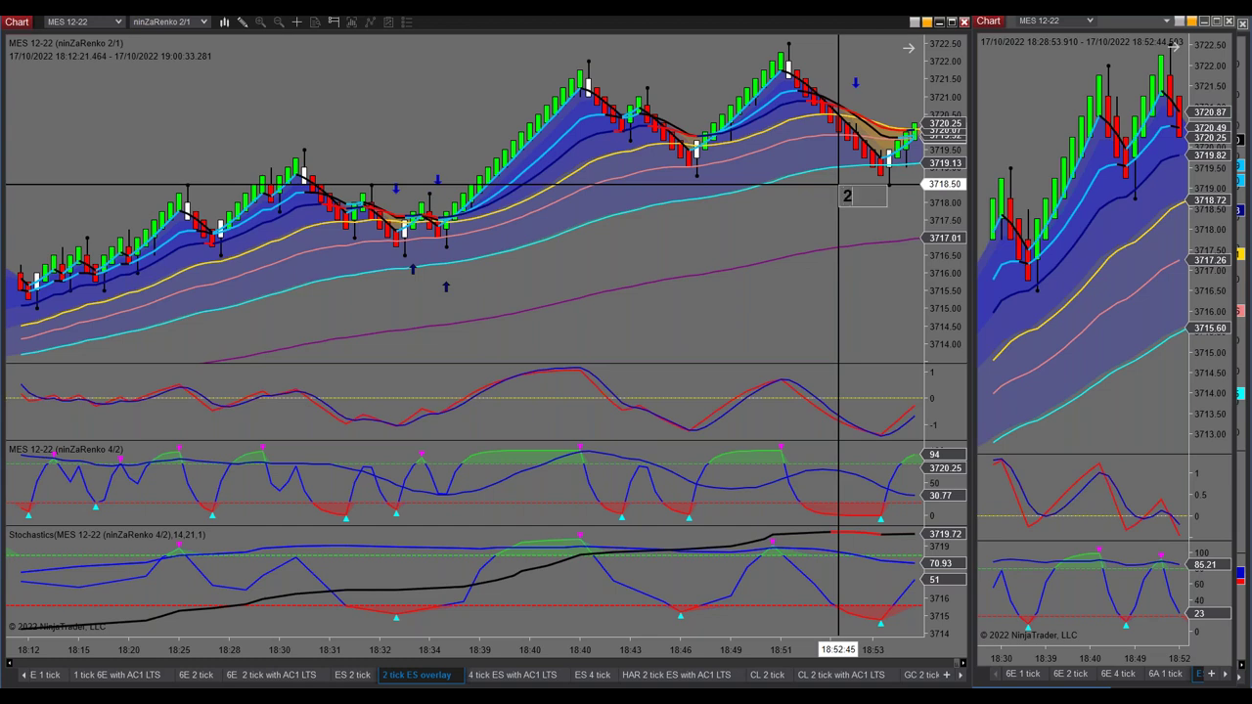
{"action": "type", "text": "BD"}
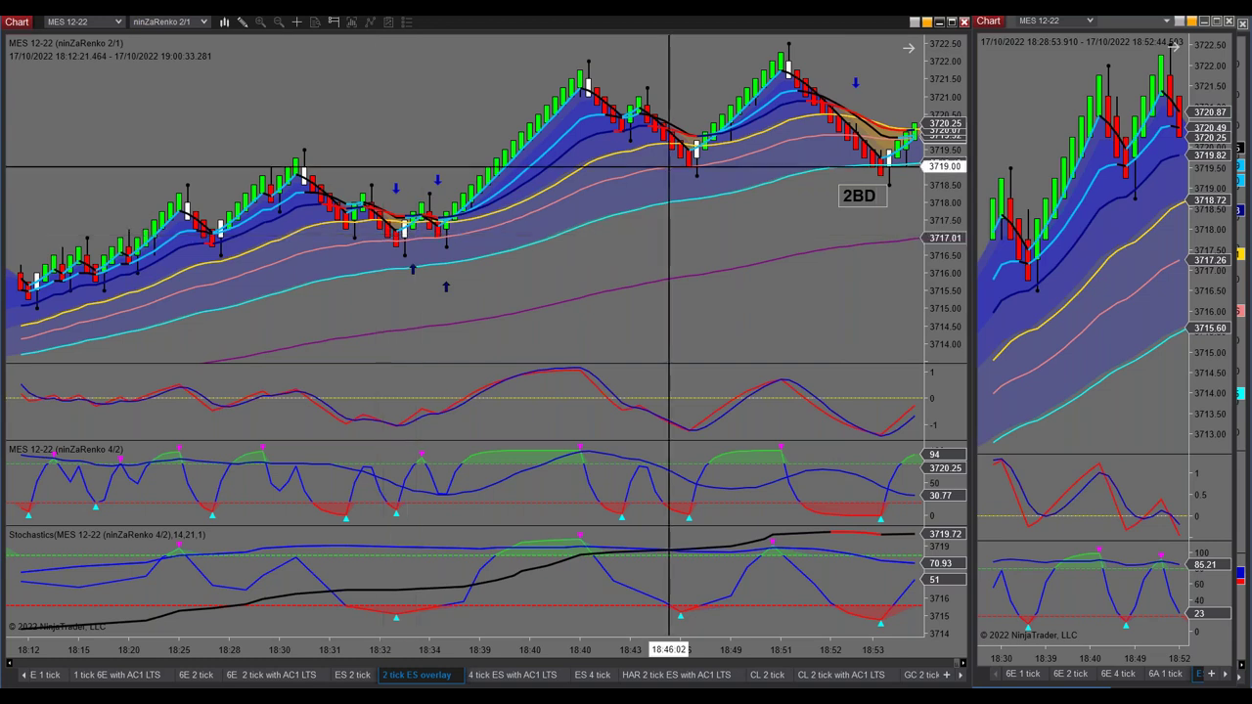
{"action": "left_click", "coordinate": [728, 228]}
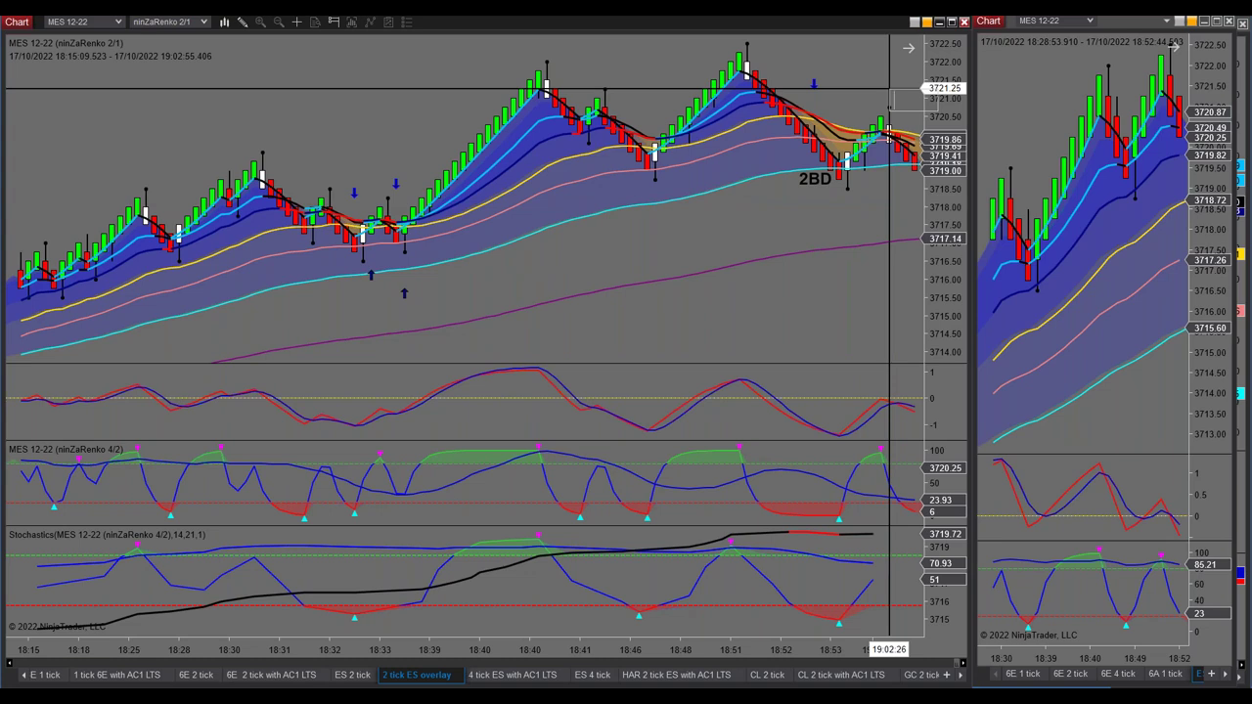
{"action": "type", "text": "T20/1"}
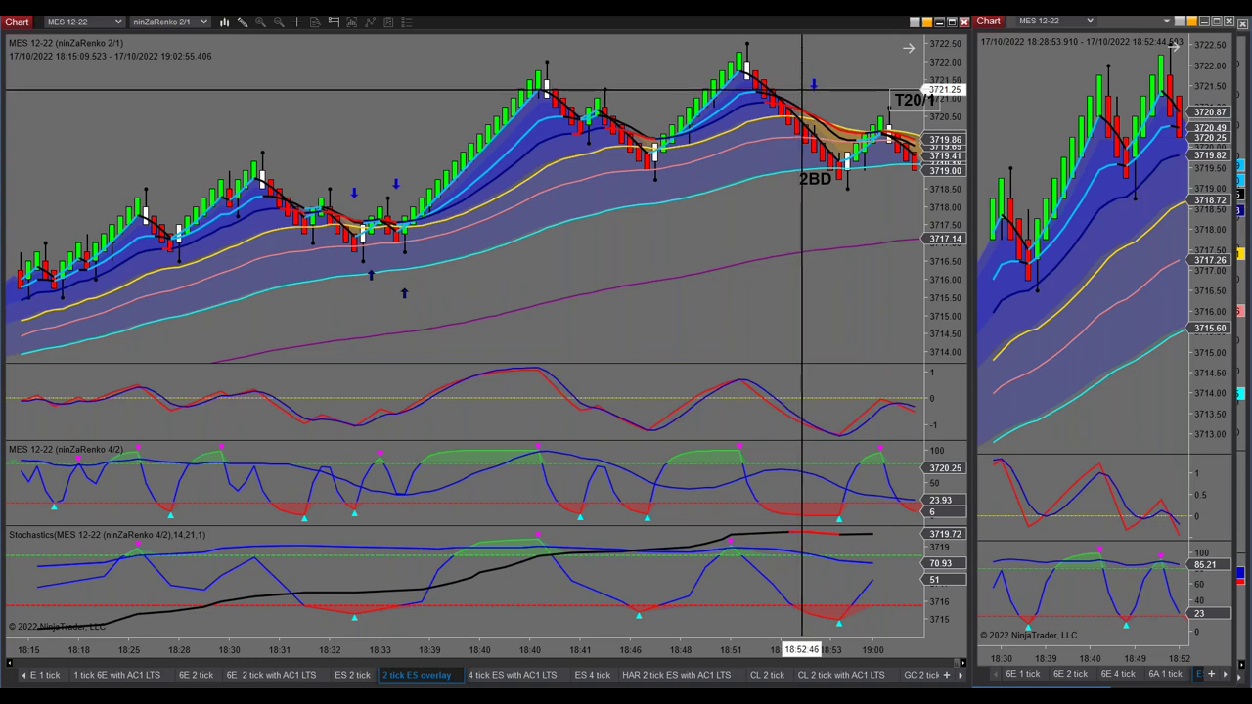
{"action": "left_click", "coordinate": [890, 127]}
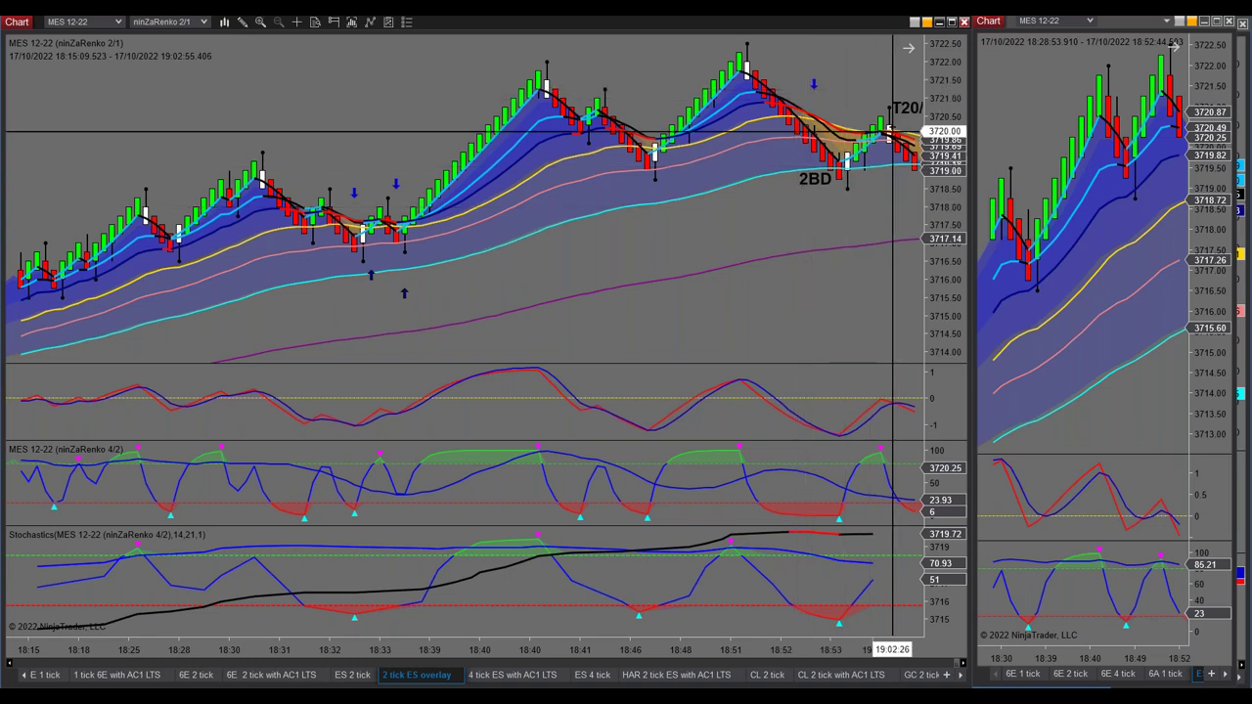
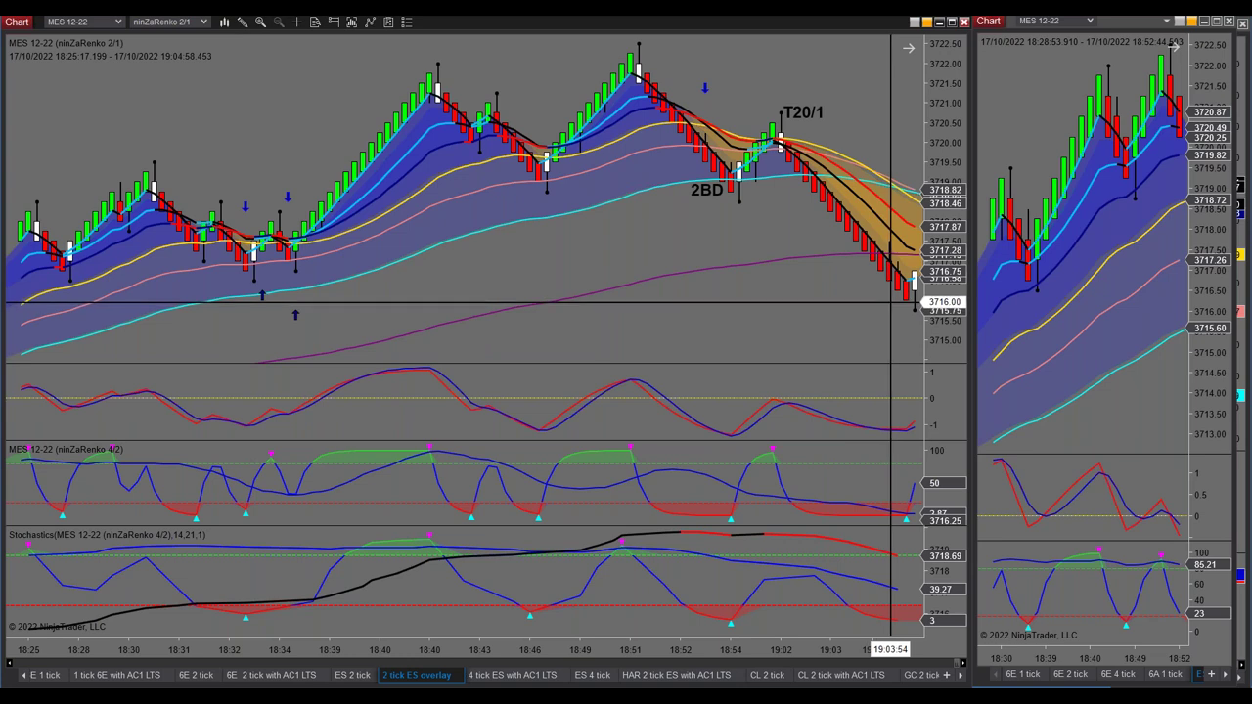
Advance the neighbouring 4 tick MES chart to 19:08 and compare its decline with the 2 tick overlay.
{"action": "scroll", "coordinate": [1052, 293], "scroll_direction": "down", "scroll_amount": 5}
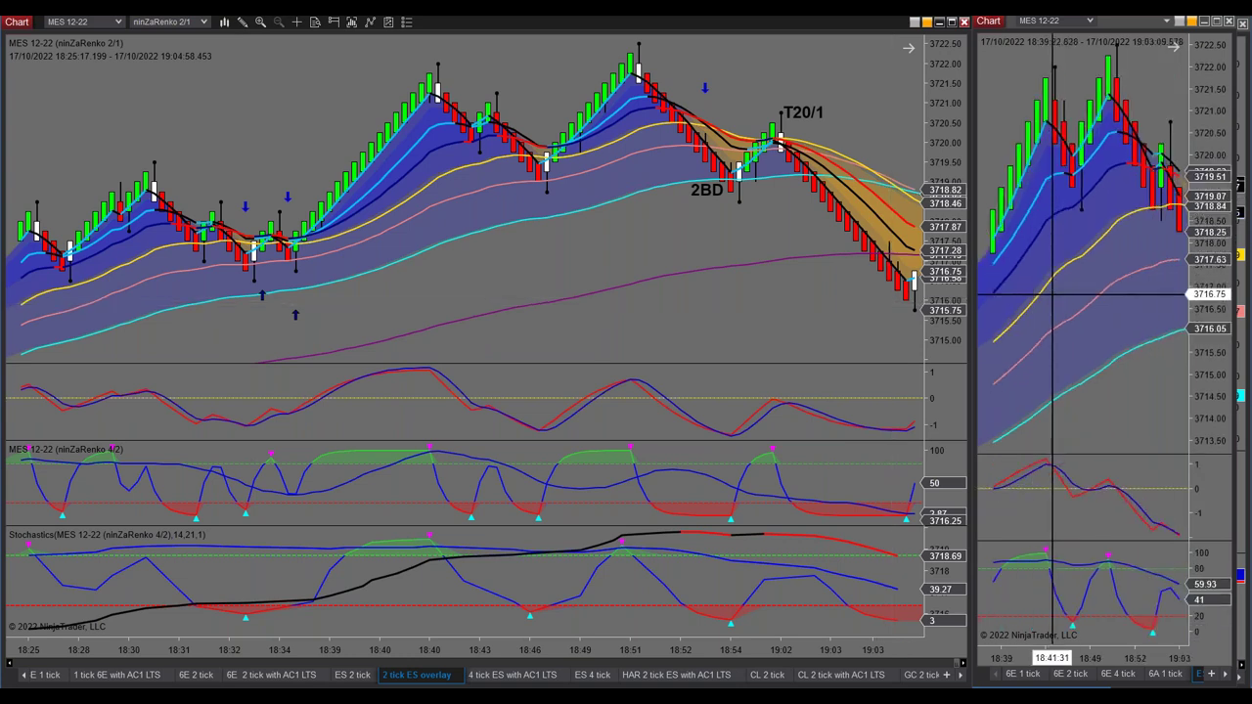
{"action": "scroll", "coordinate": [1053, 294], "scroll_direction": "down", "scroll_amount": 3}
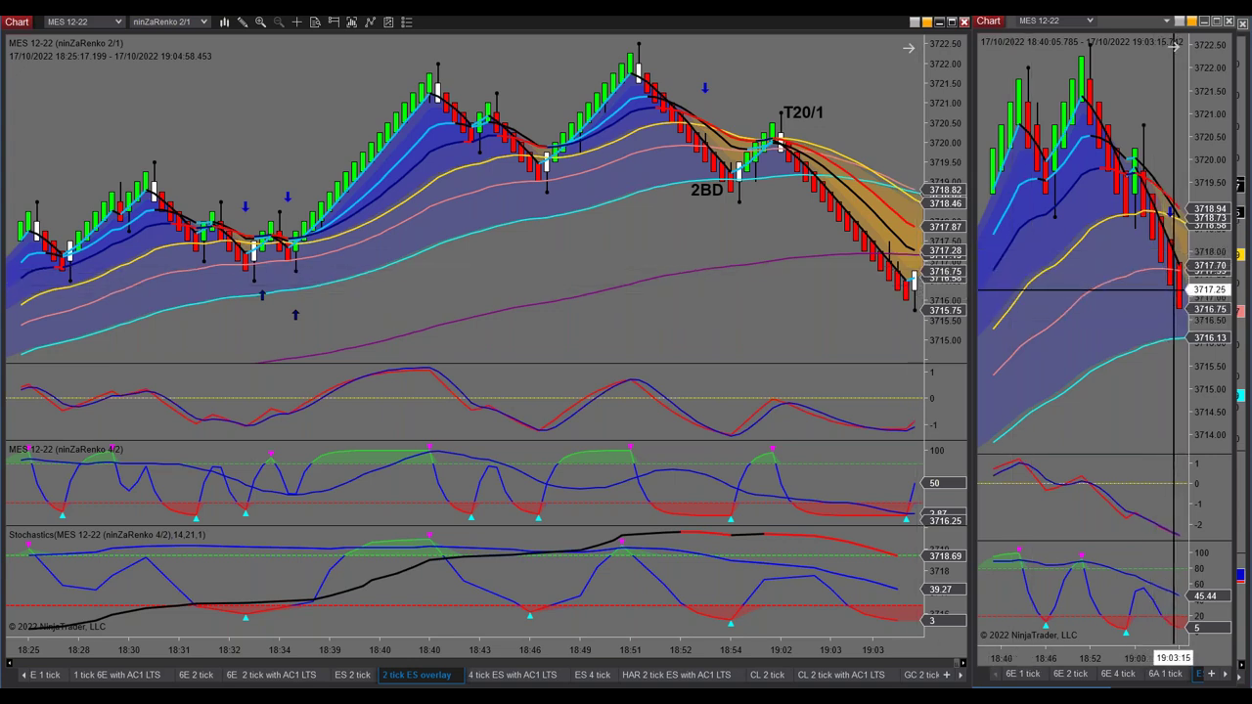
{"action": "scroll", "coordinate": [1161, 295], "scroll_direction": "down", "scroll_amount": 5}
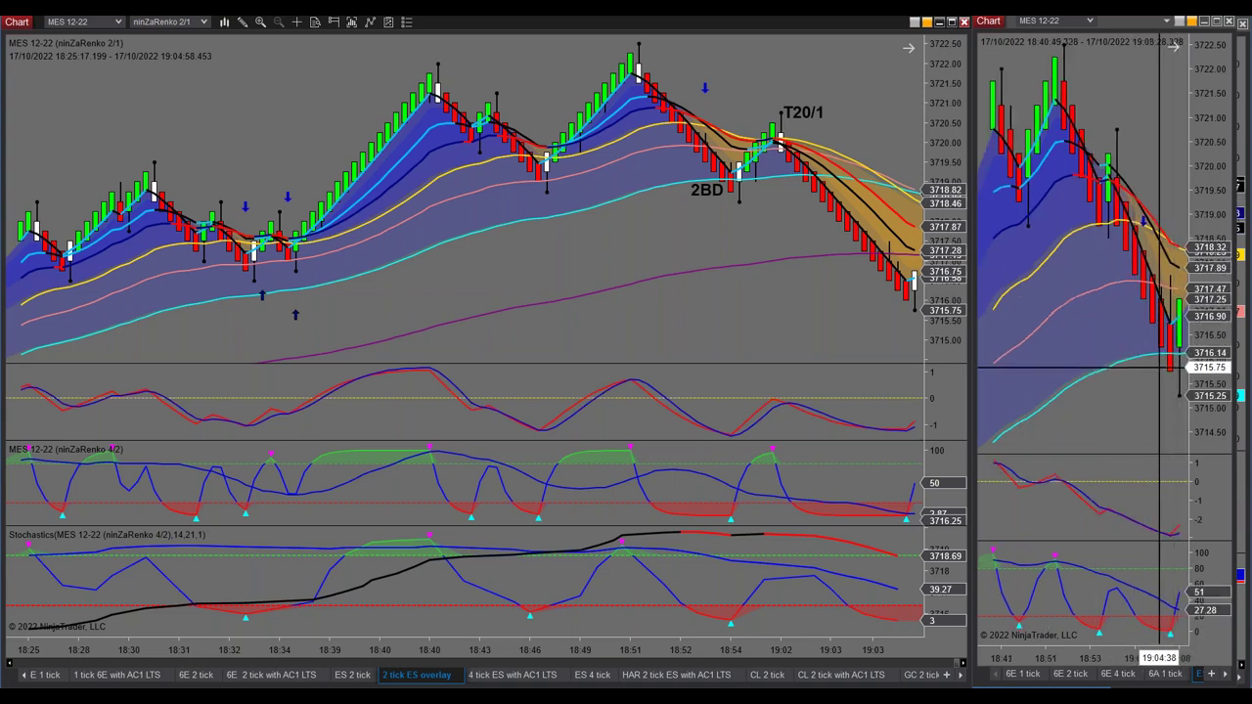
{"action": "scroll", "coordinate": [834, 320], "scroll_direction": "down", "scroll_amount": 3}
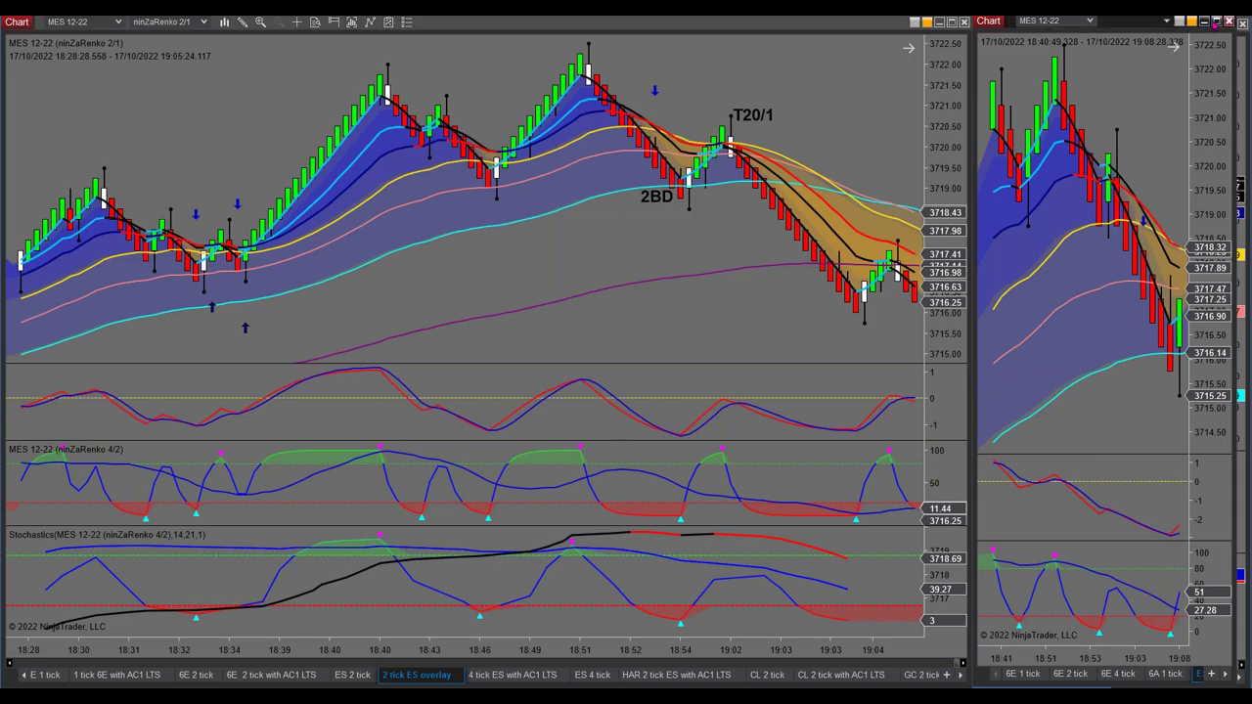
Enlarge the 4 tick MES chart to examine the swings from 17:00 to 19:08, and return to the side-by-side view.
{"action": "left_click", "coordinate": [1216, 20]}
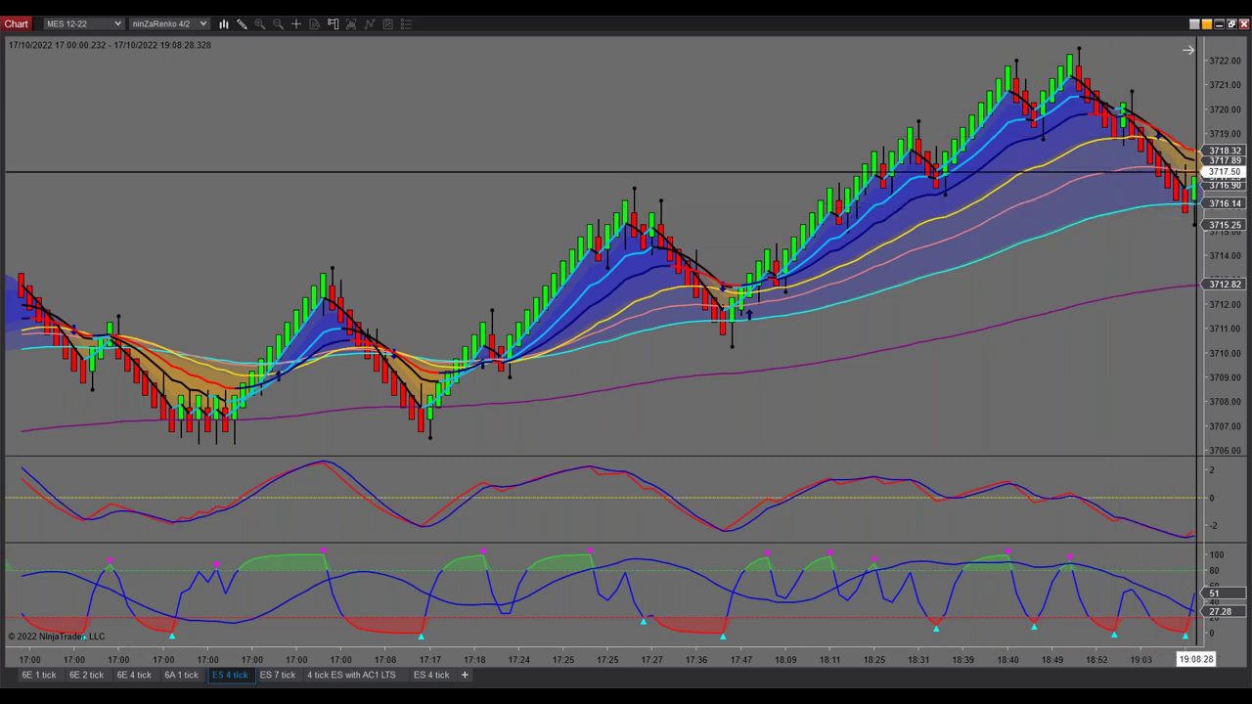
{"action": "left_click", "coordinate": [1231, 23]}
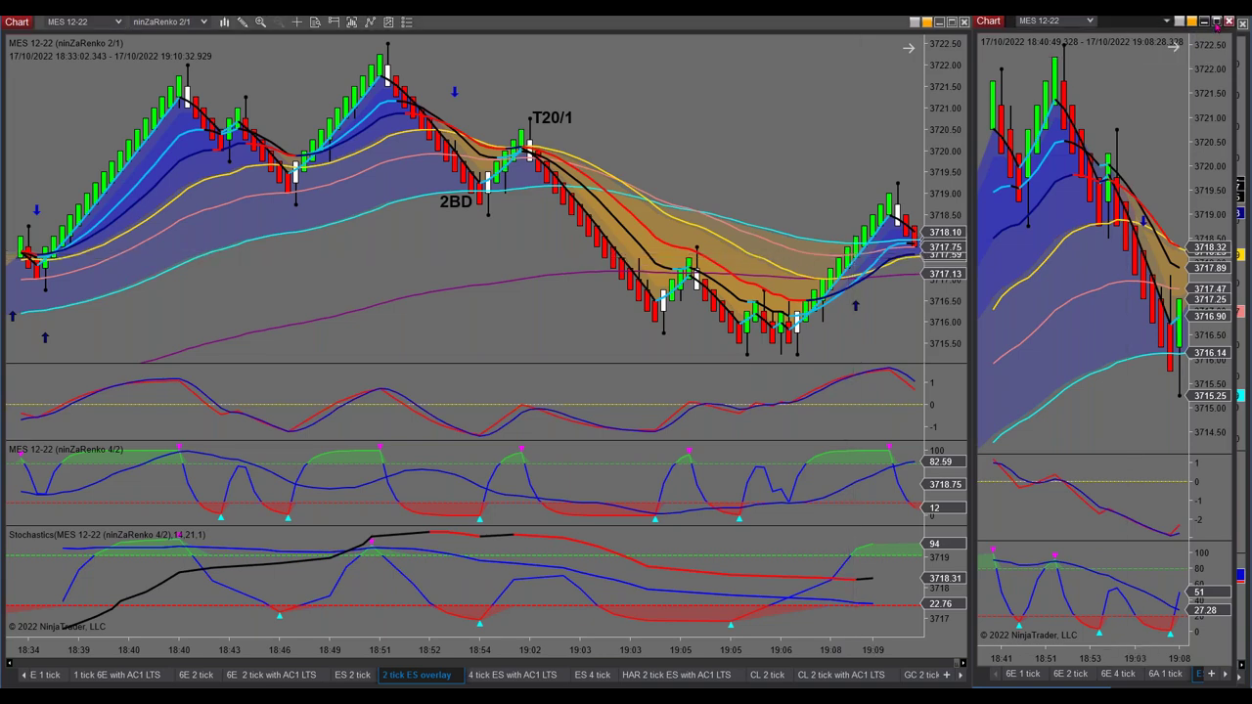
{"action": "left_click_drag", "start_coordinate": [1134, 21], "coordinate": [162, 24]}
{"action": "double_click", "coordinate": [162, 23]}
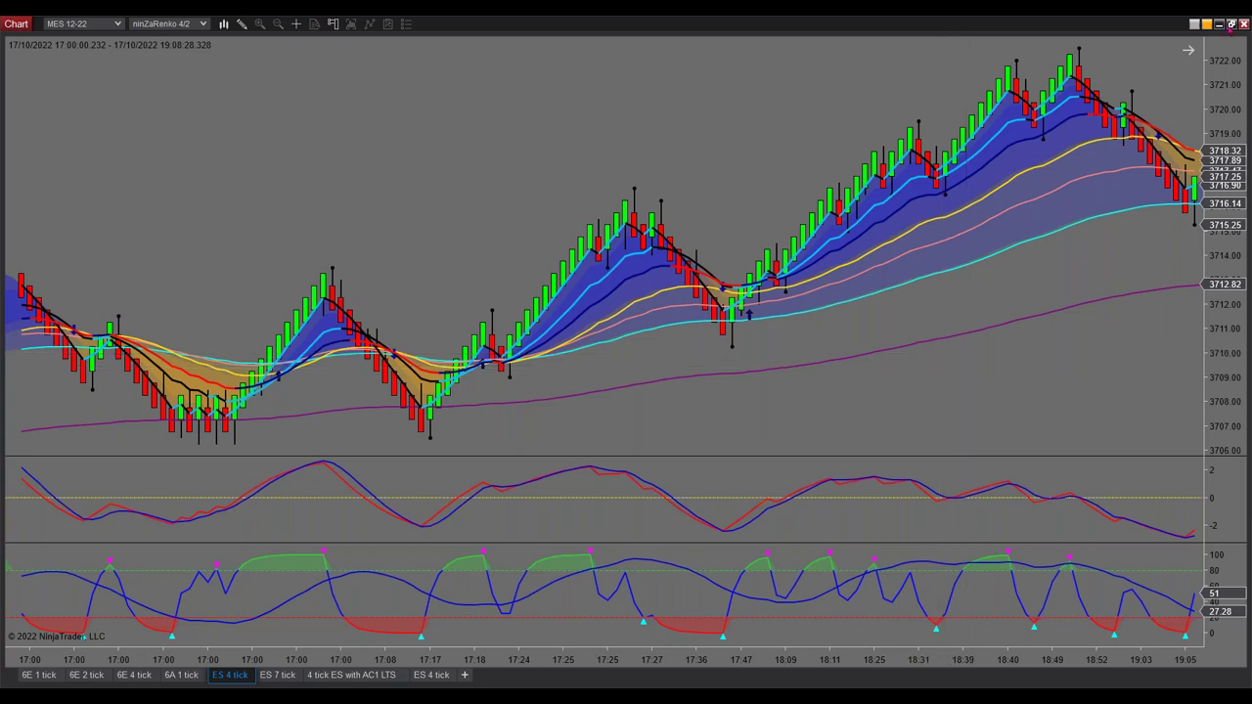
{"action": "left_click", "coordinate": [1230, 25]}
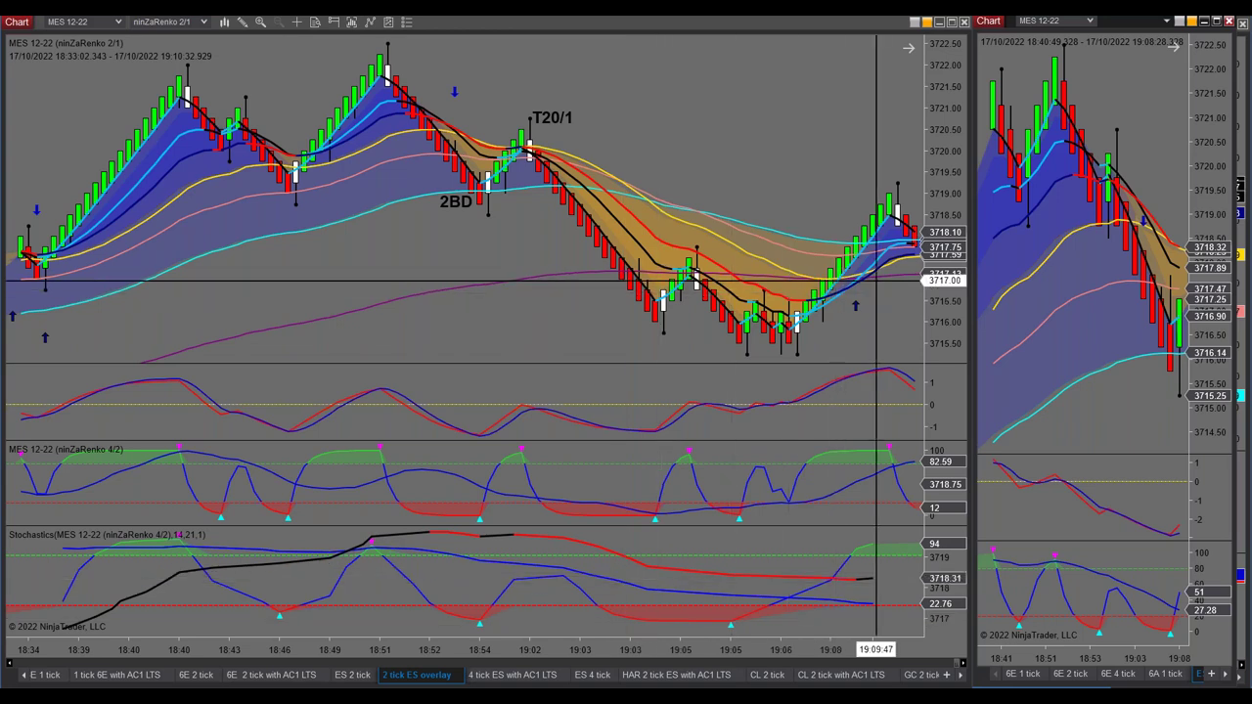
Follow the 4 tick MES chart forward from 19:08 to 19:21 through the rebound from the 19:05 low.
{"action": "scroll", "coordinate": [1054, 369], "scroll_direction": "down", "scroll_amount": 5}
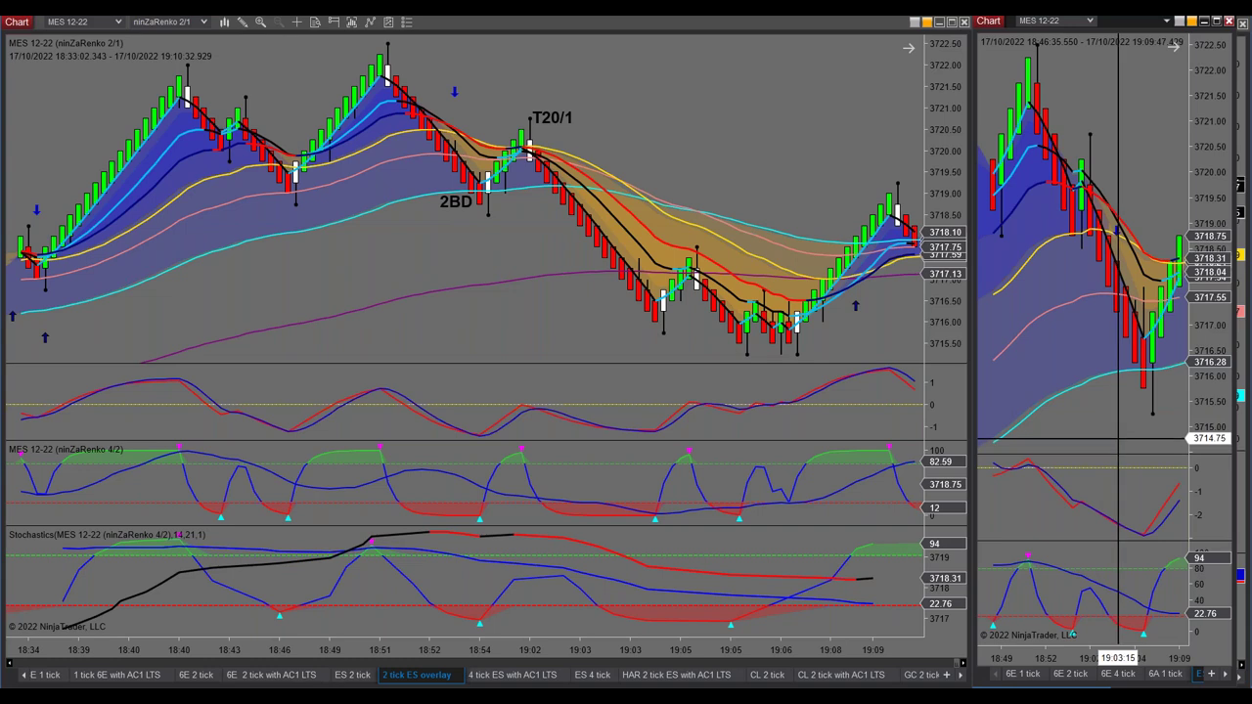
{"action": "scroll", "coordinate": [1118, 439], "scroll_direction": "down", "scroll_amount": 3}
{"action": "scroll", "coordinate": [1118, 438], "scroll_direction": "down", "scroll_amount": 3}
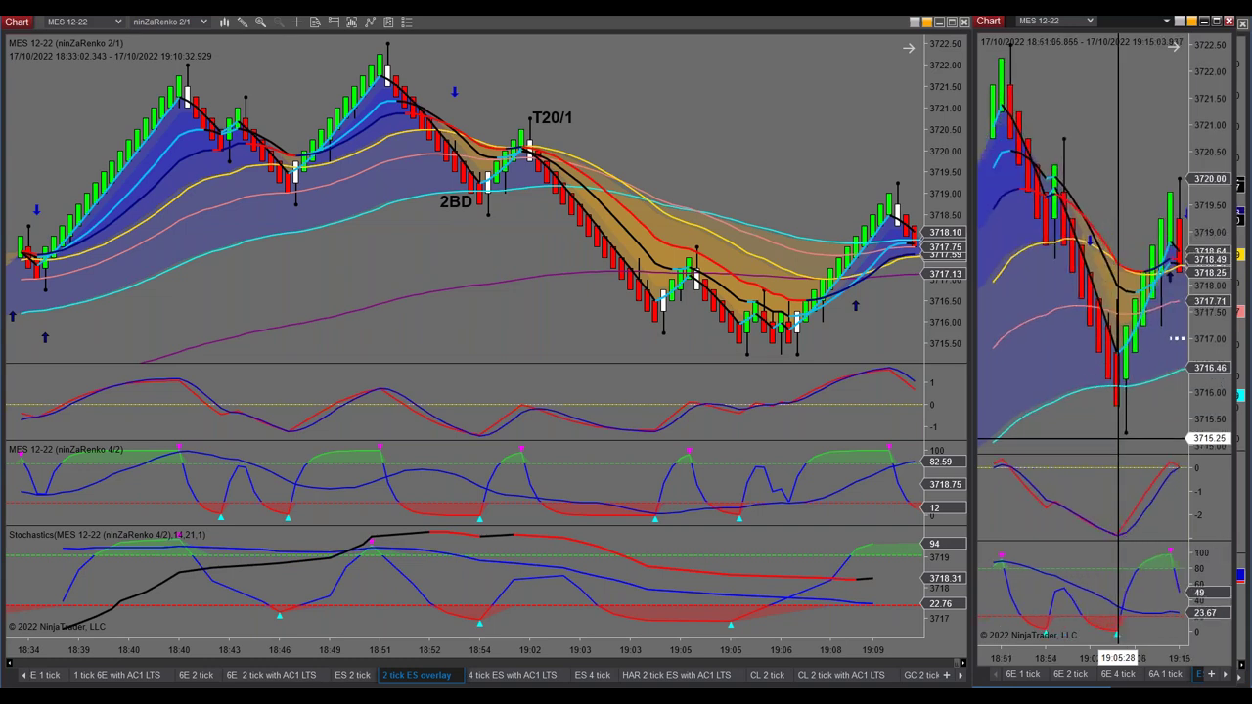
{"action": "scroll", "coordinate": [1117, 438], "scroll_direction": "down", "scroll_amount": 5}
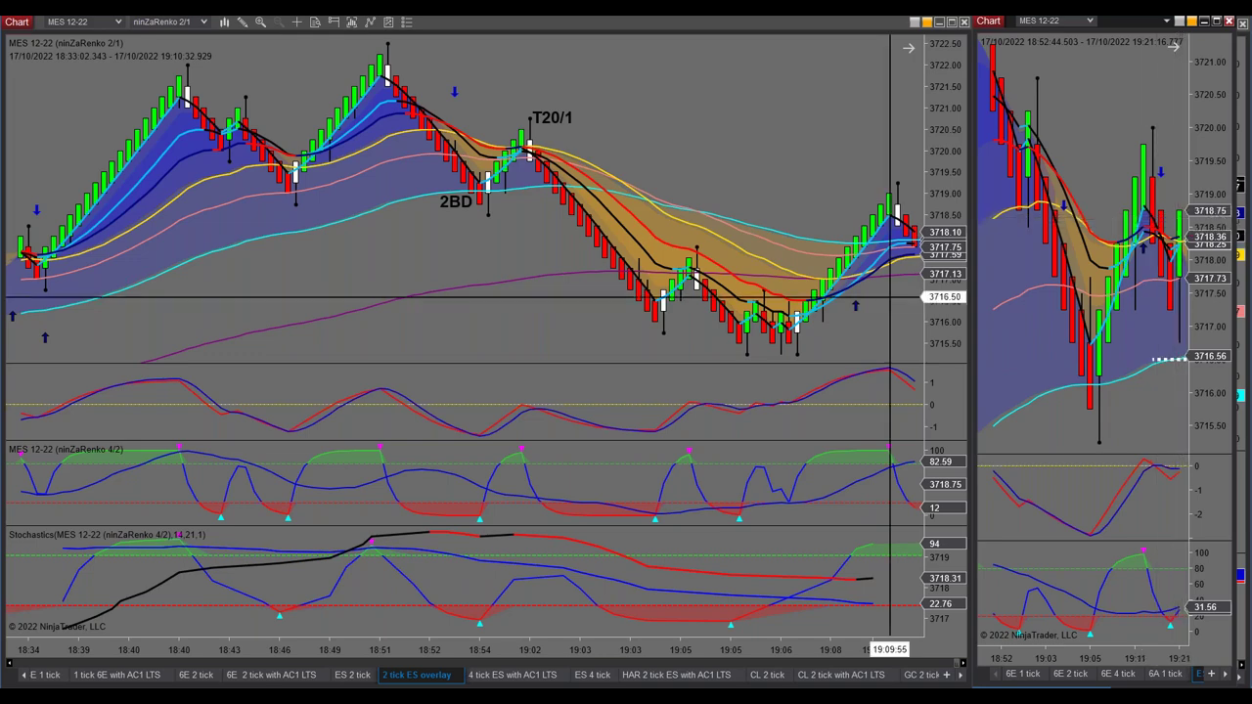
Follow the 2 tick overlay forward through the rebound and sideways swings up to the live bars at 19:26.
{"action": "scroll", "coordinate": [858, 354], "scroll_direction": "down", "scroll_amount": 2}
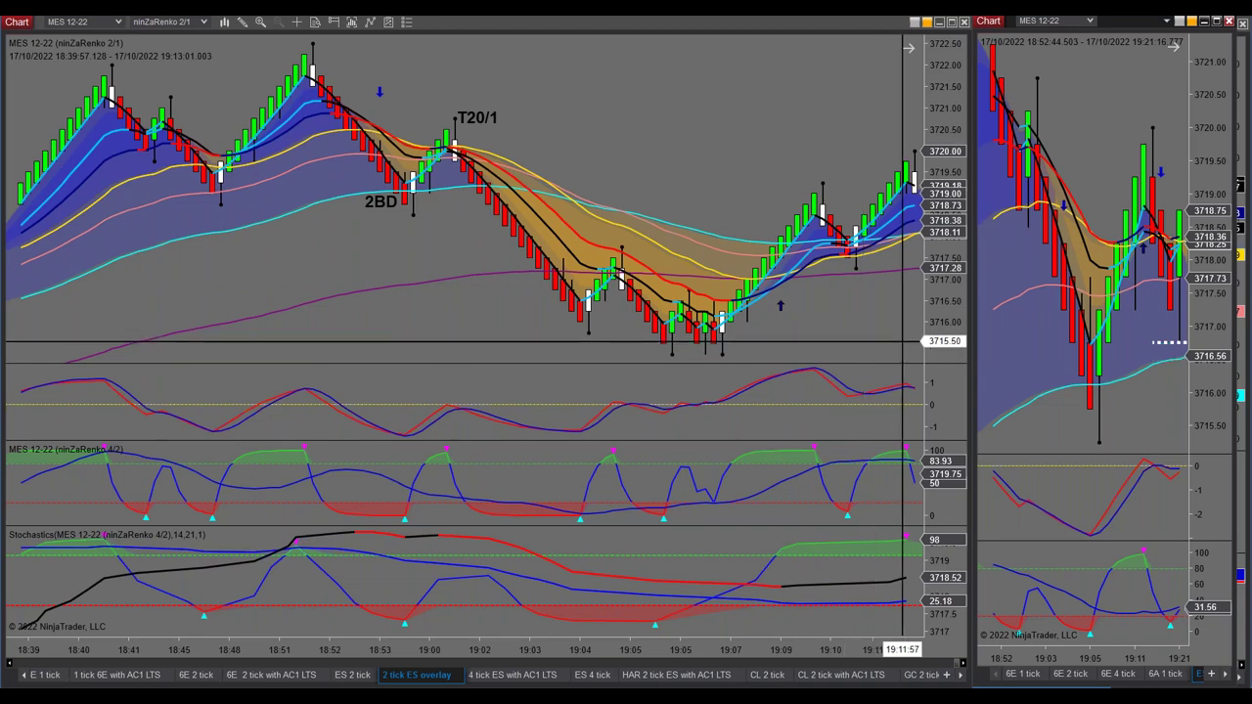
{"action": "scroll", "coordinate": [902, 341], "scroll_direction": "down", "scroll_amount": 3}
{"action": "scroll", "coordinate": [886, 314], "scroll_direction": "down", "scroll_amount": 5}
{"action": "scroll", "coordinate": [885, 314], "scroll_direction": "down", "scroll_amount": 4}
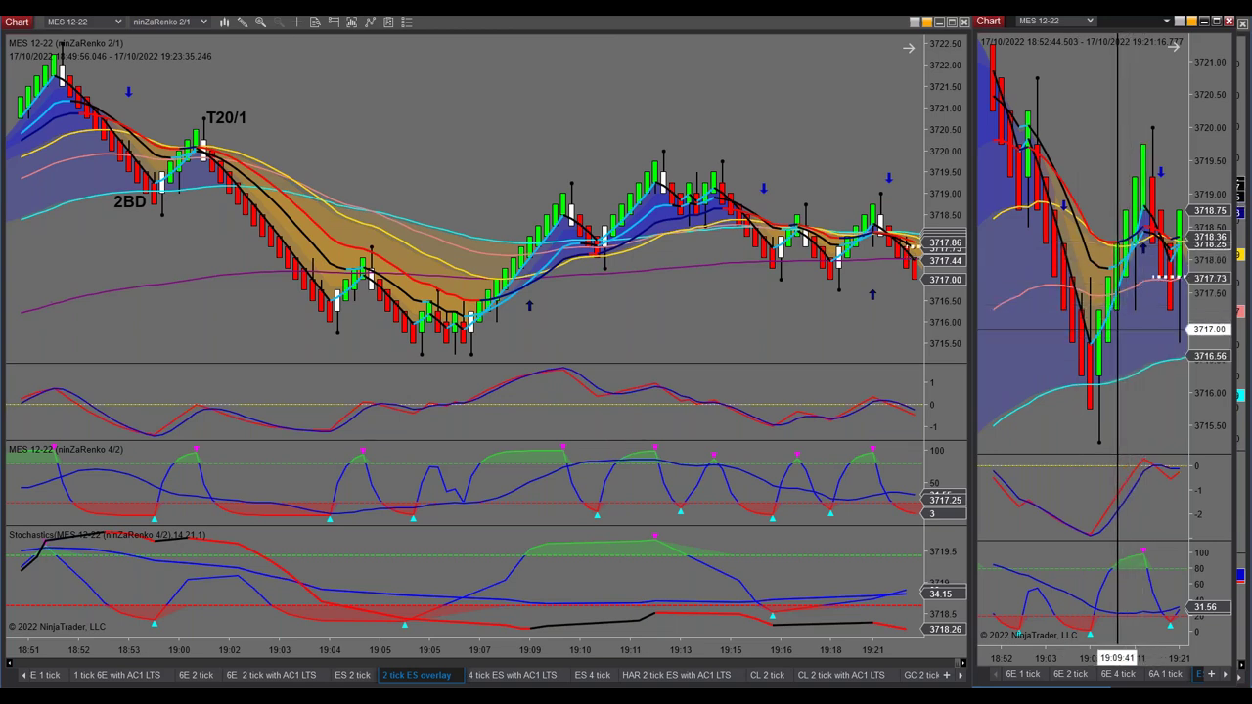
{"action": "left_click", "coordinate": [1203, 20]}
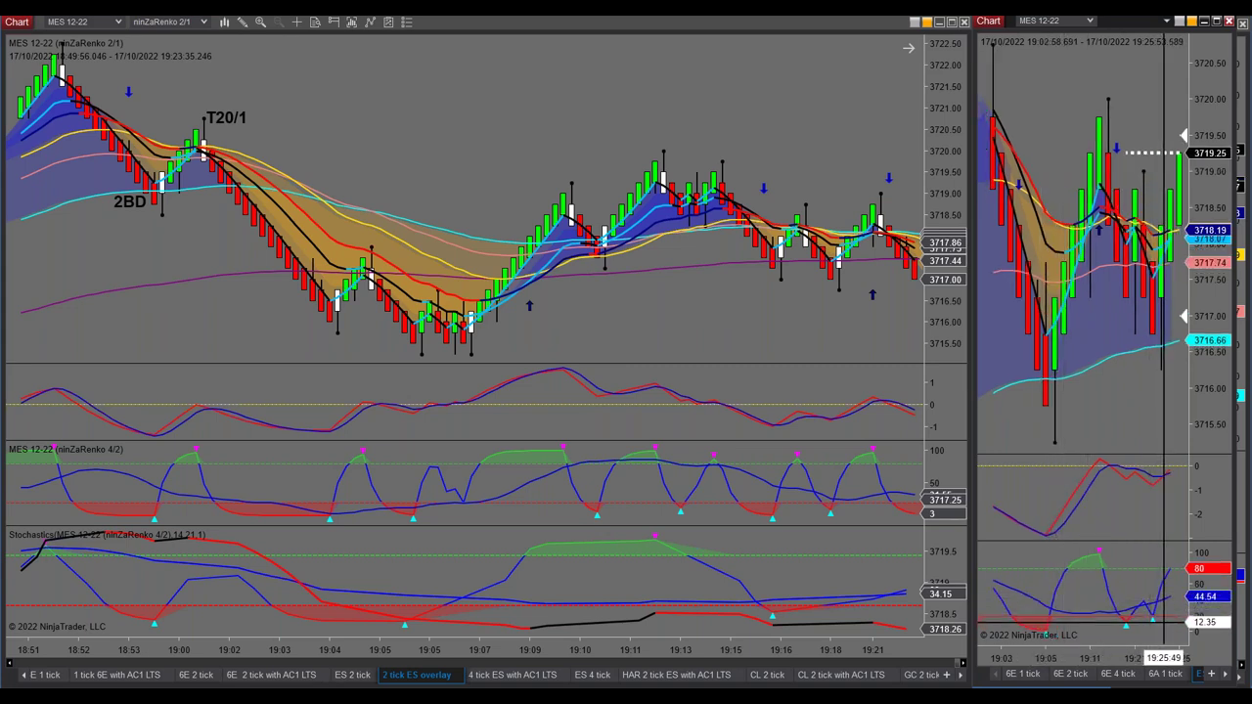
{"action": "scroll", "coordinate": [861, 244], "scroll_direction": "down", "scroll_amount": 4}
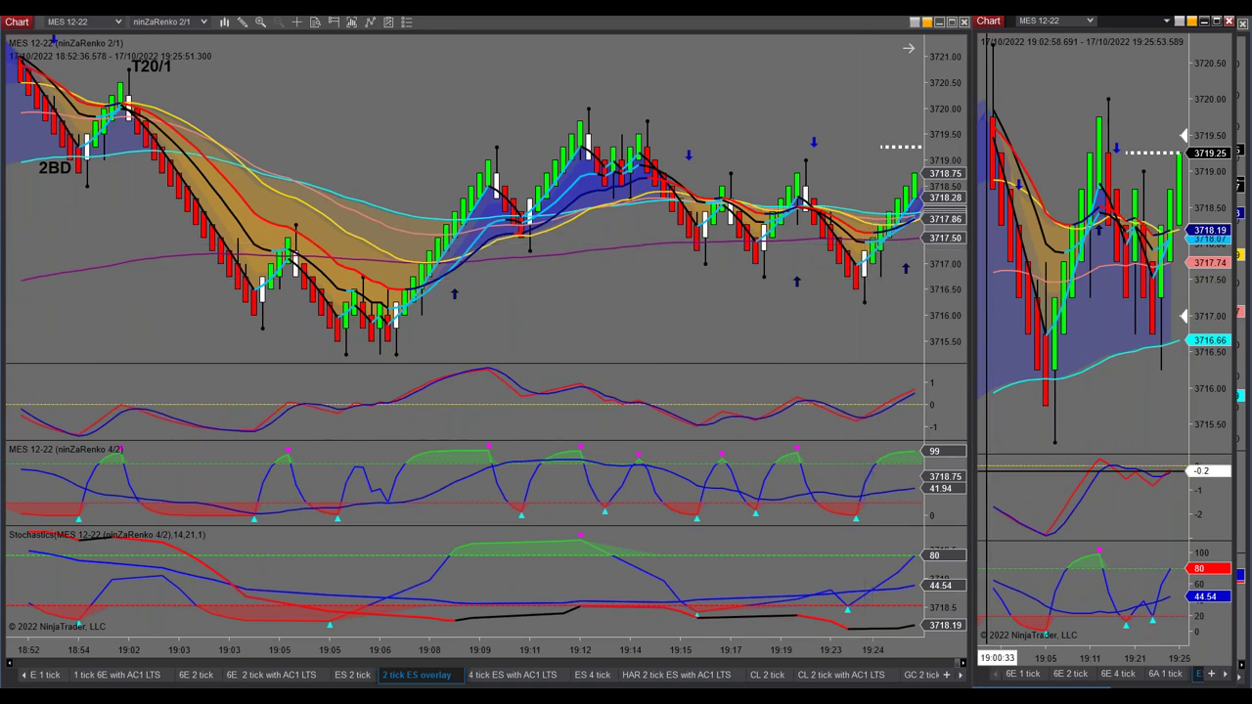
{"action": "scroll", "coordinate": [876, 294], "scroll_direction": "down", "scroll_amount": 3}
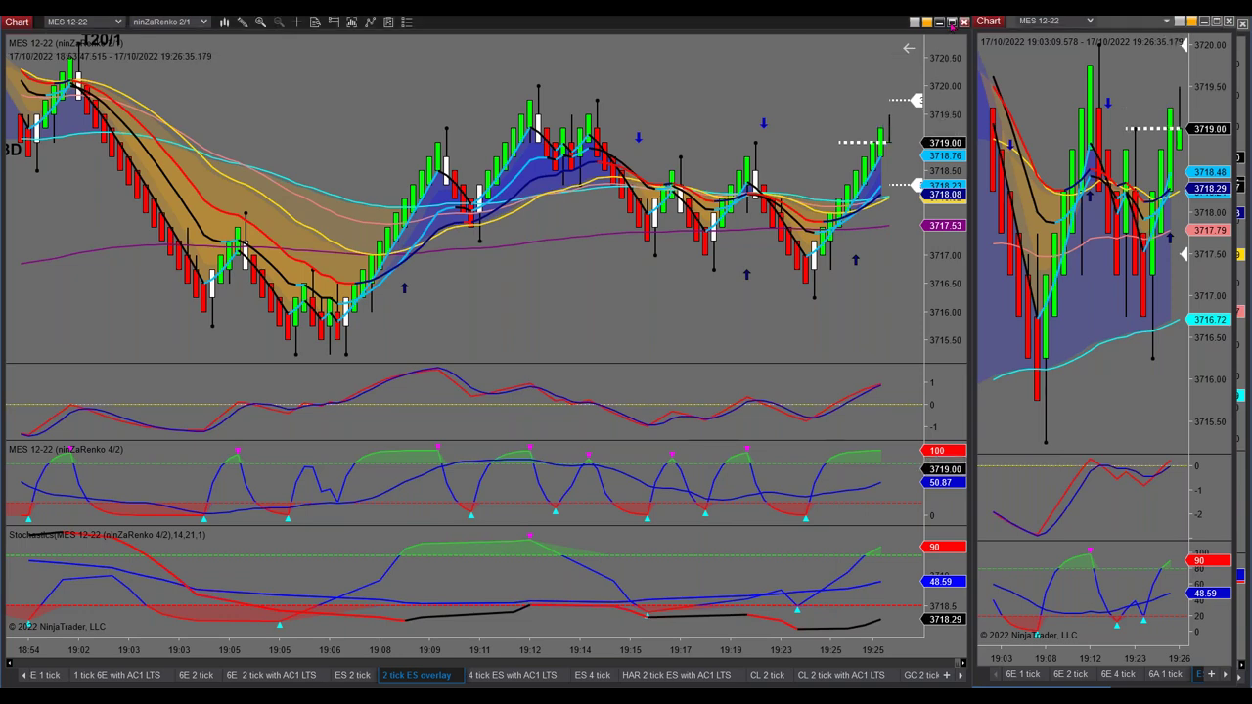
Enlarge the 2 tick overlay to examine the 18:46 to 19:26 swings, and compare them with the 4 tick chart side by side.
{"action": "key", "text": "super+Up"}
{"action": "scroll", "coordinate": [983, 287], "scroll_direction": "down", "scroll_amount": 3}
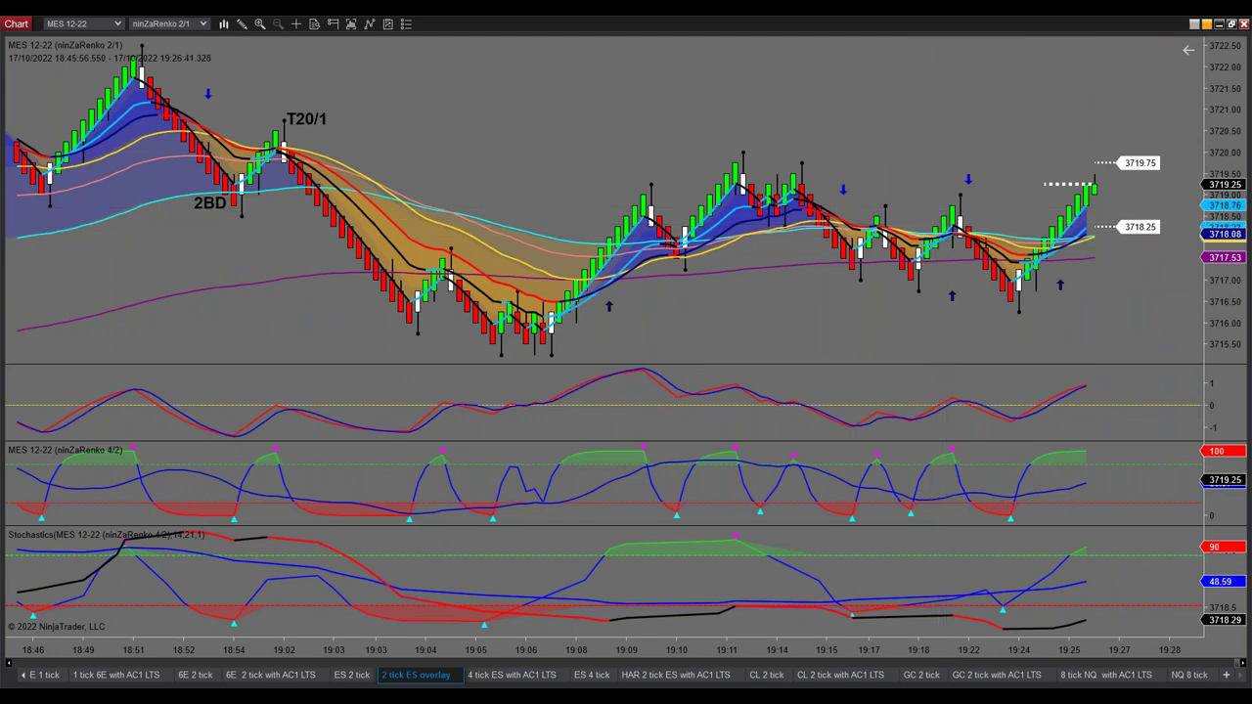
{"action": "left_click", "coordinate": [1231, 24]}
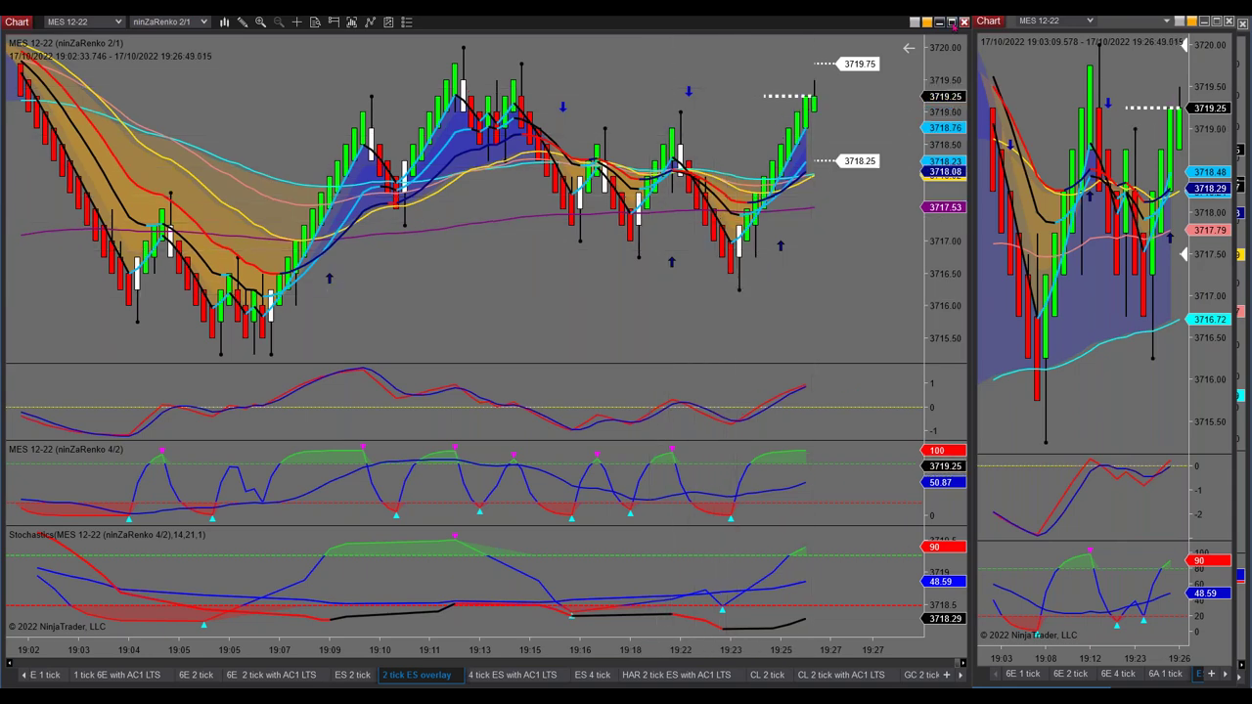
{"action": "left_click", "coordinate": [951, 20]}
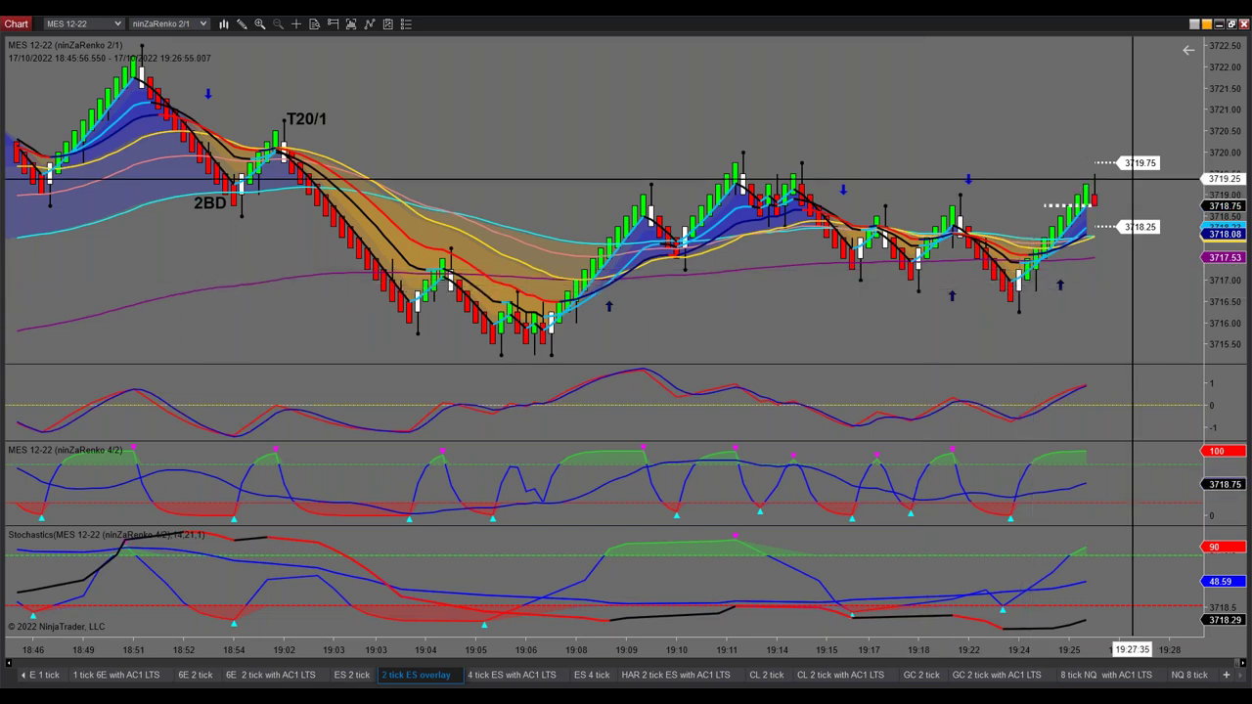
{"action": "left_click", "coordinate": [1230, 23]}
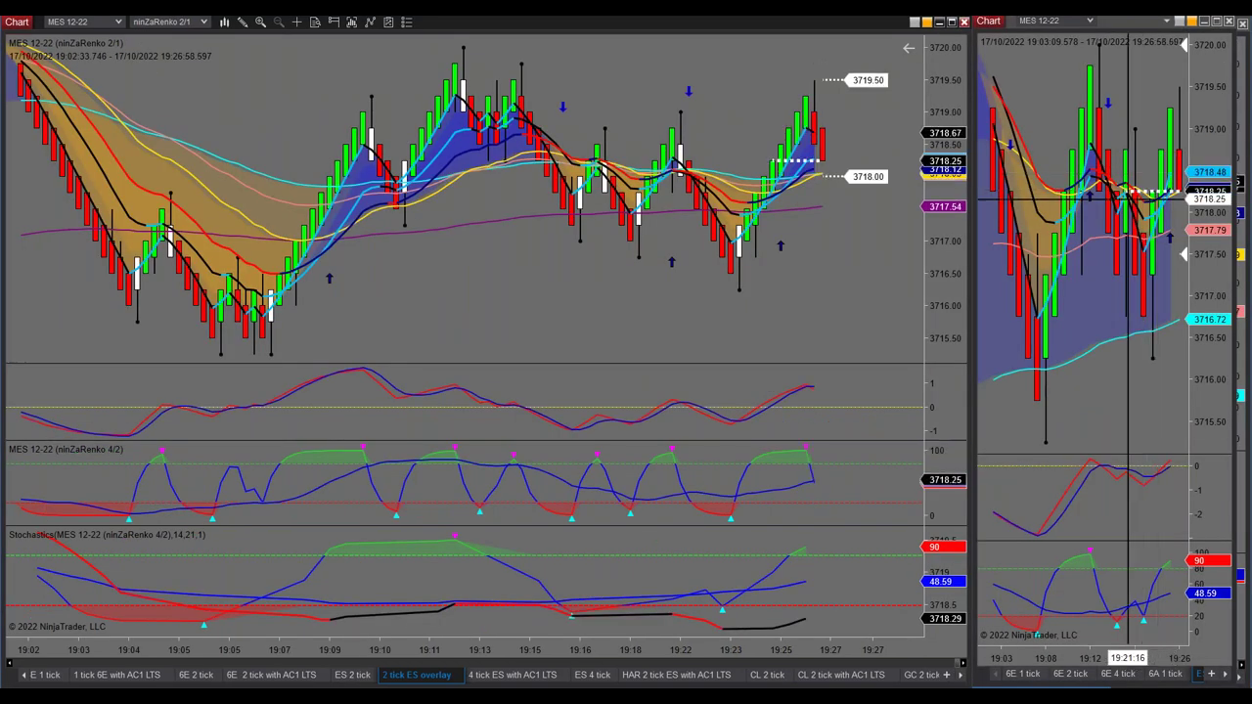
Enlarge the 2 tick overlay and draw an arrow line from the 3720.00 swing high to the lower high around 19:21.
{"action": "left_click", "coordinate": [951, 21]}
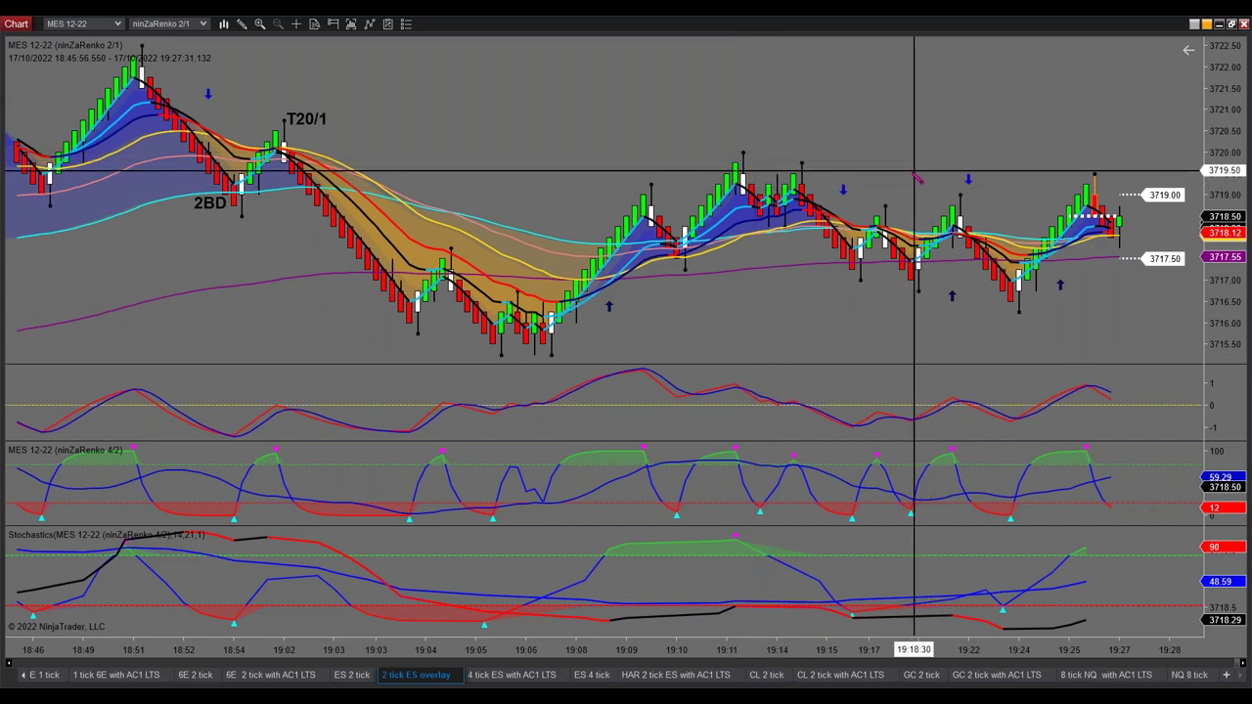
{"action": "left_click", "coordinate": [743, 153]}
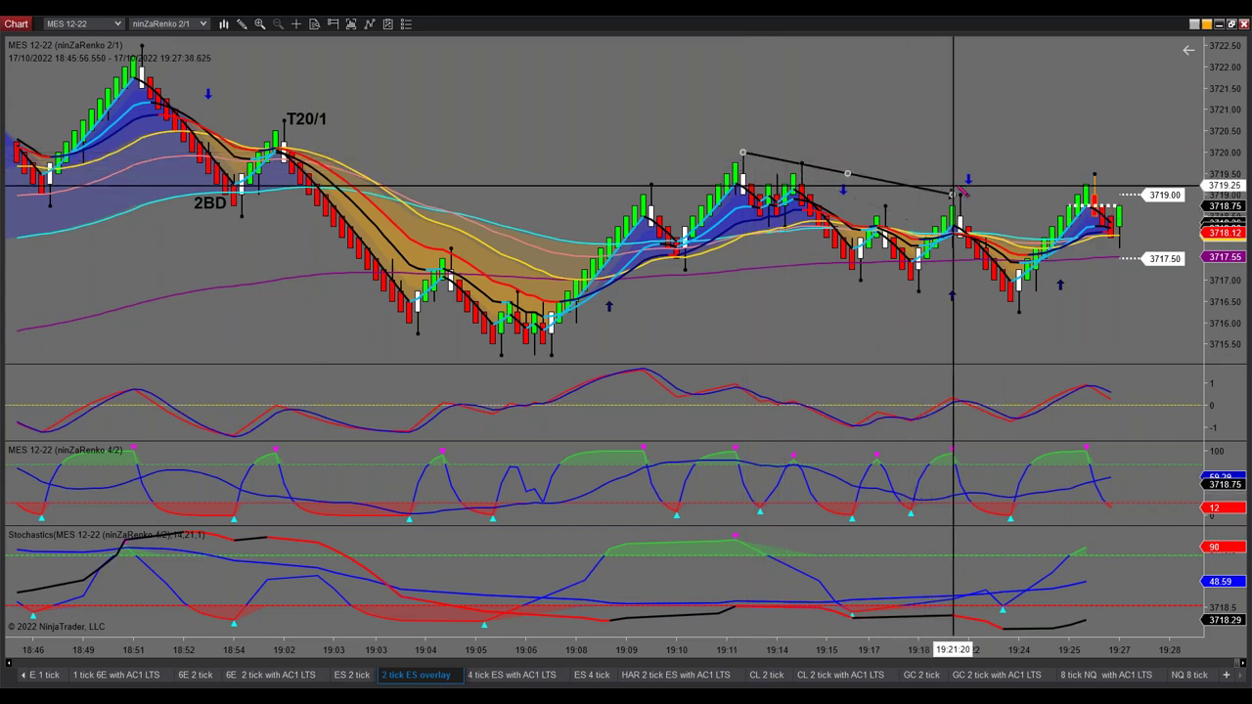
{"action": "left_click", "coordinate": [955, 193]}
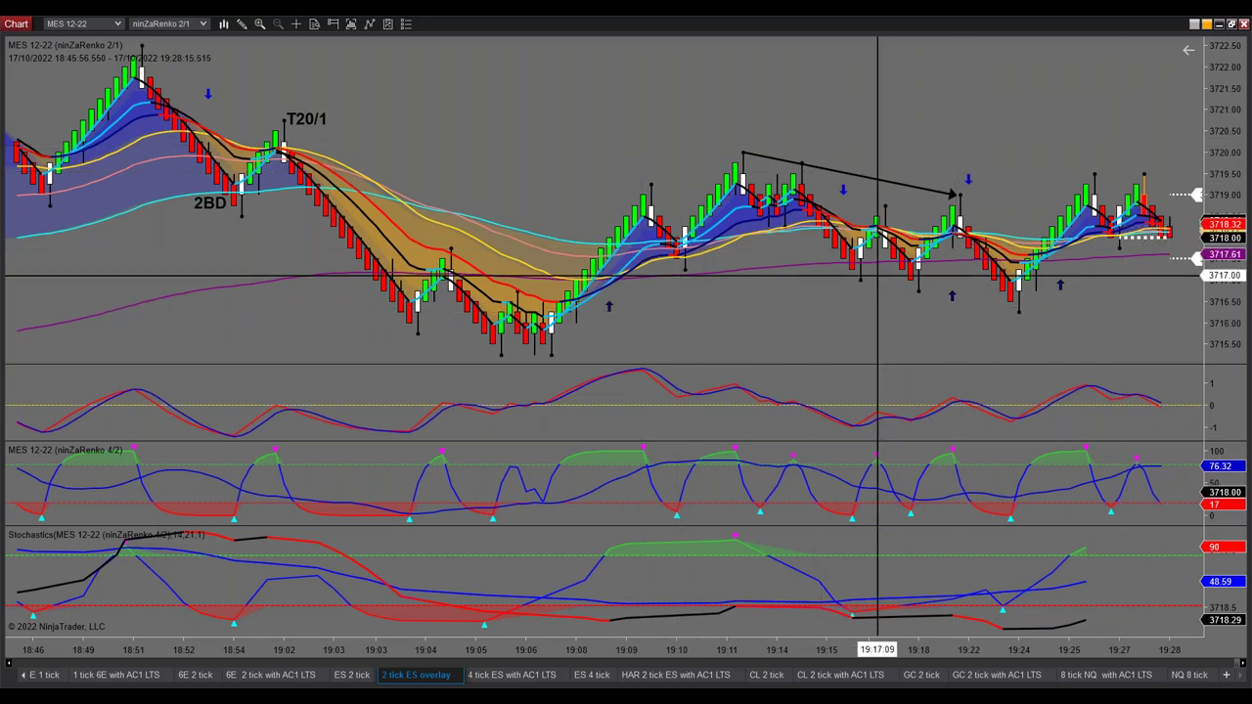
Review the 2 tick overlay back to 18:15 and forward again through the 2BD and T20/1 setup to 19:18.
{"action": "scroll", "coordinate": [347, 230], "scroll_direction": "up", "scroll_amount": 5}
{"action": "scroll", "coordinate": [371, 245], "scroll_direction": "up", "scroll_amount": 10}
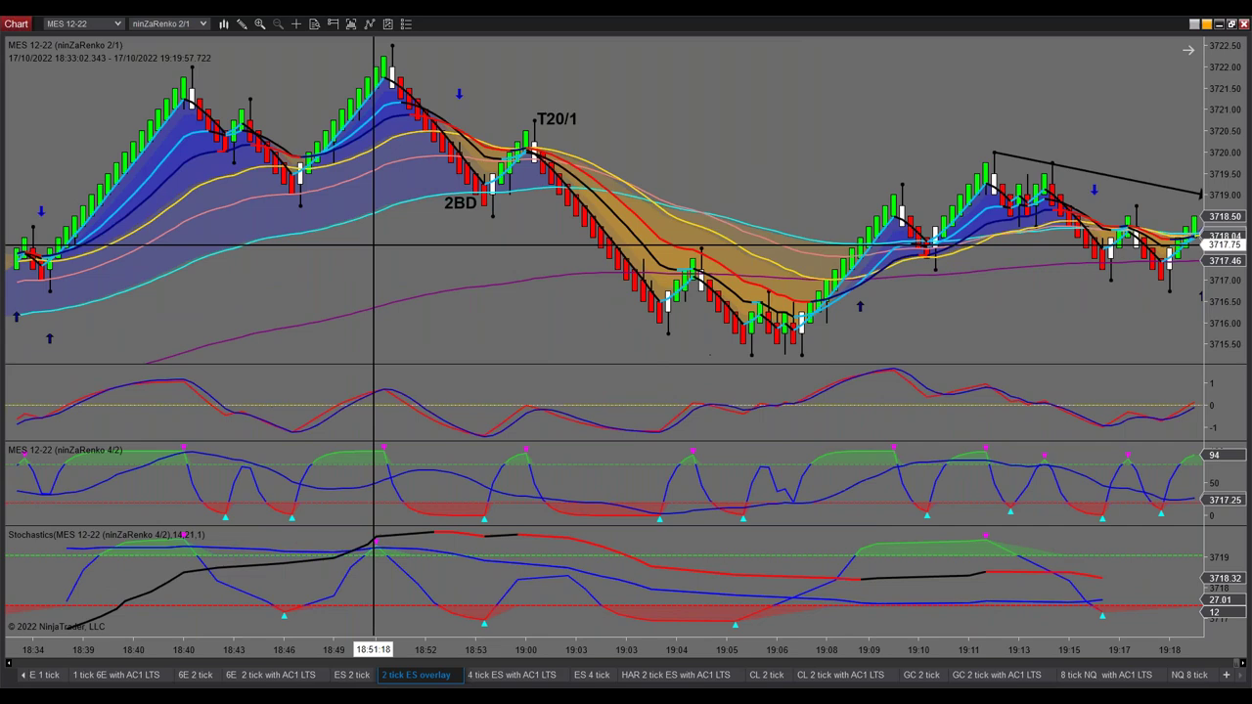
{"action": "scroll", "coordinate": [348, 249], "scroll_direction": "up", "scroll_amount": 2}
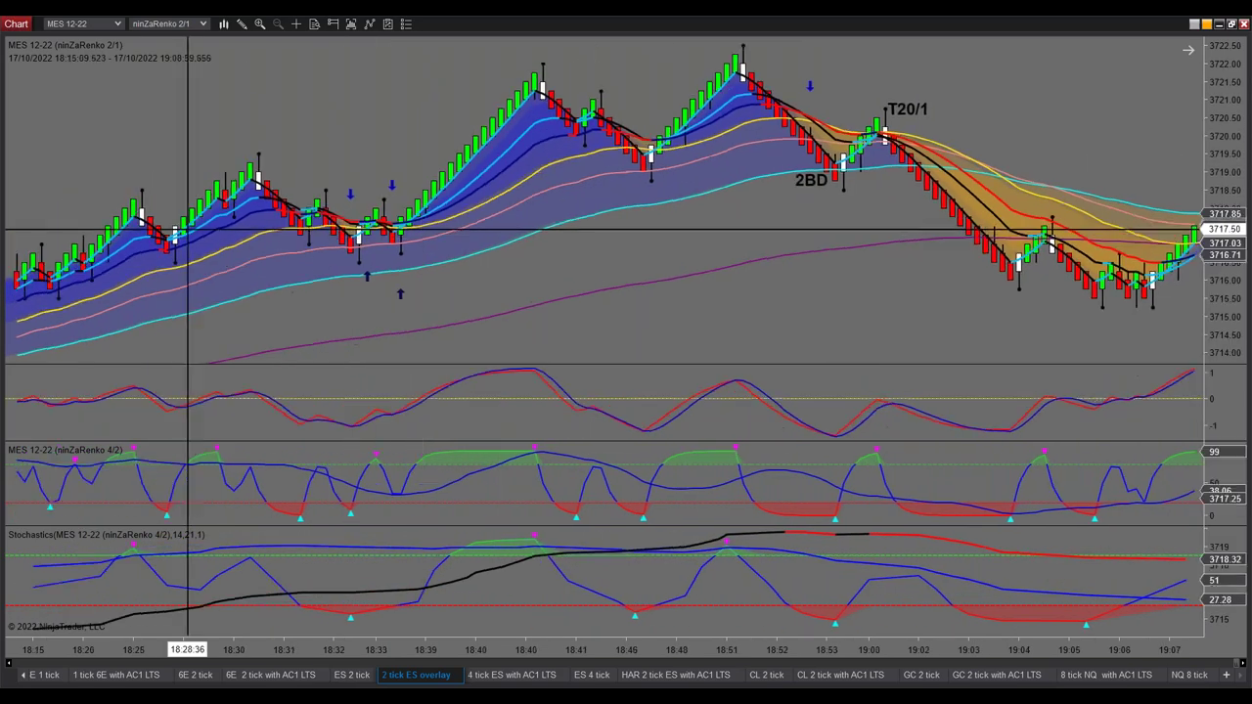
{"action": "scroll", "coordinate": [707, 196], "scroll_direction": "down", "scroll_amount": 5}
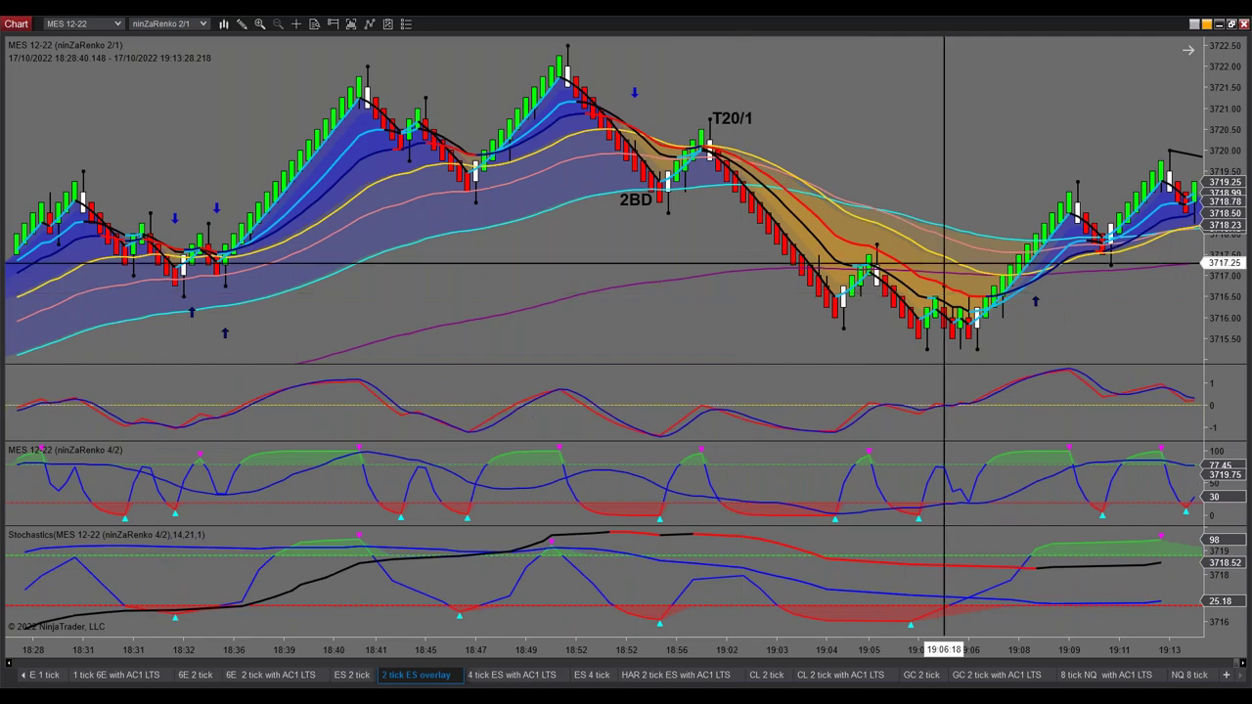
{"action": "scroll", "coordinate": [944, 264], "scroll_direction": "down", "scroll_amount": 2}
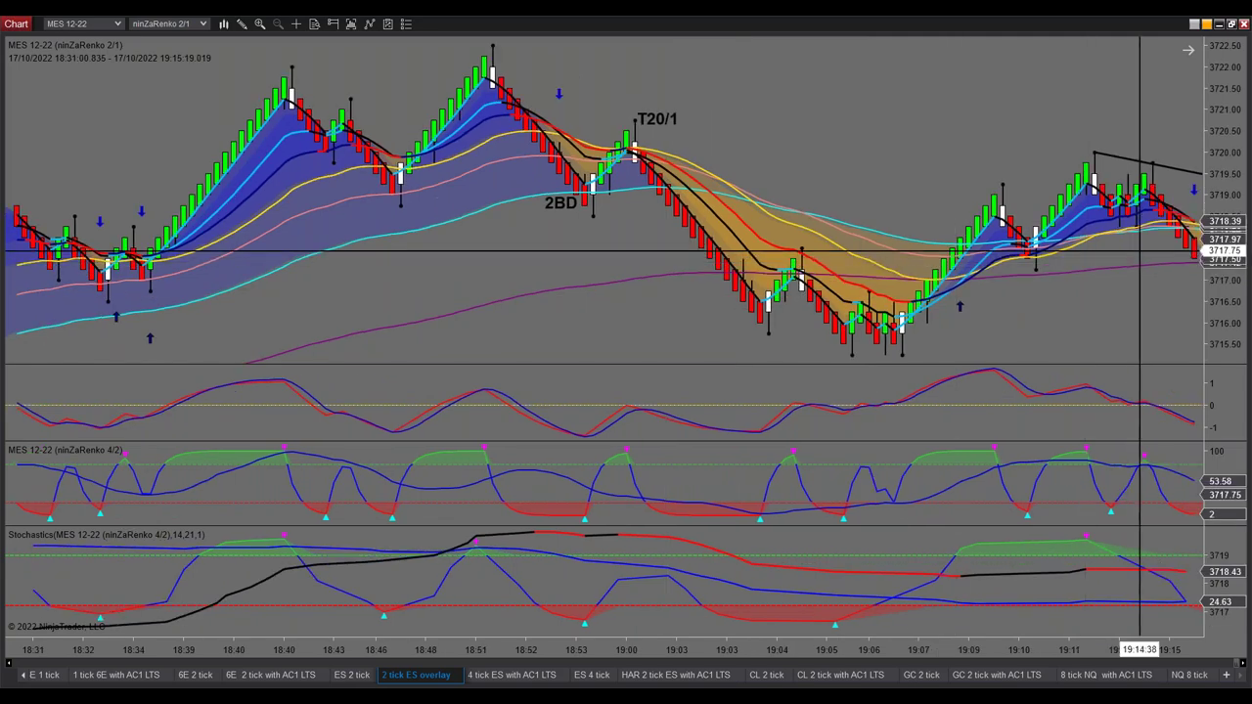
{"action": "scroll", "coordinate": [1139, 252], "scroll_direction": "down", "scroll_amount": 2}
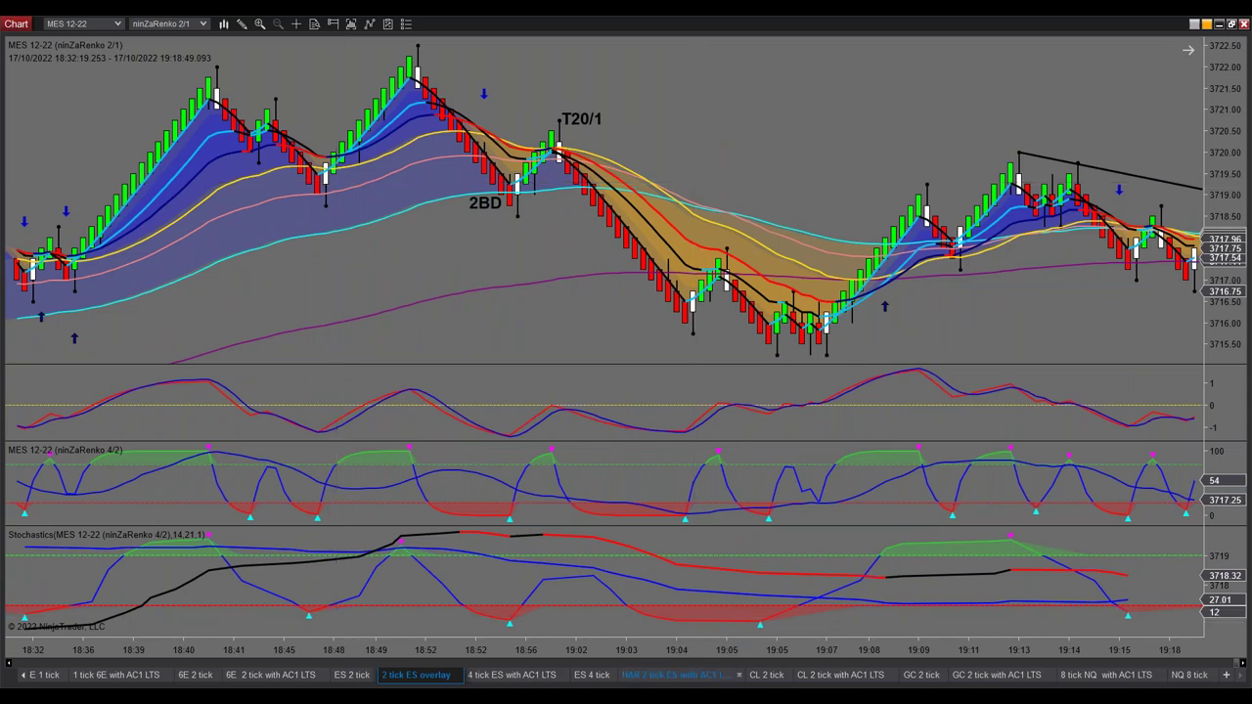
Open the CL 2 tick chart and follow its rebound from the S1 level up to the live bars at 19:31.
{"action": "left_click", "coordinate": [765, 675]}
{"action": "scroll", "coordinate": [779, 633], "scroll_direction": "down", "scroll_amount": 3}
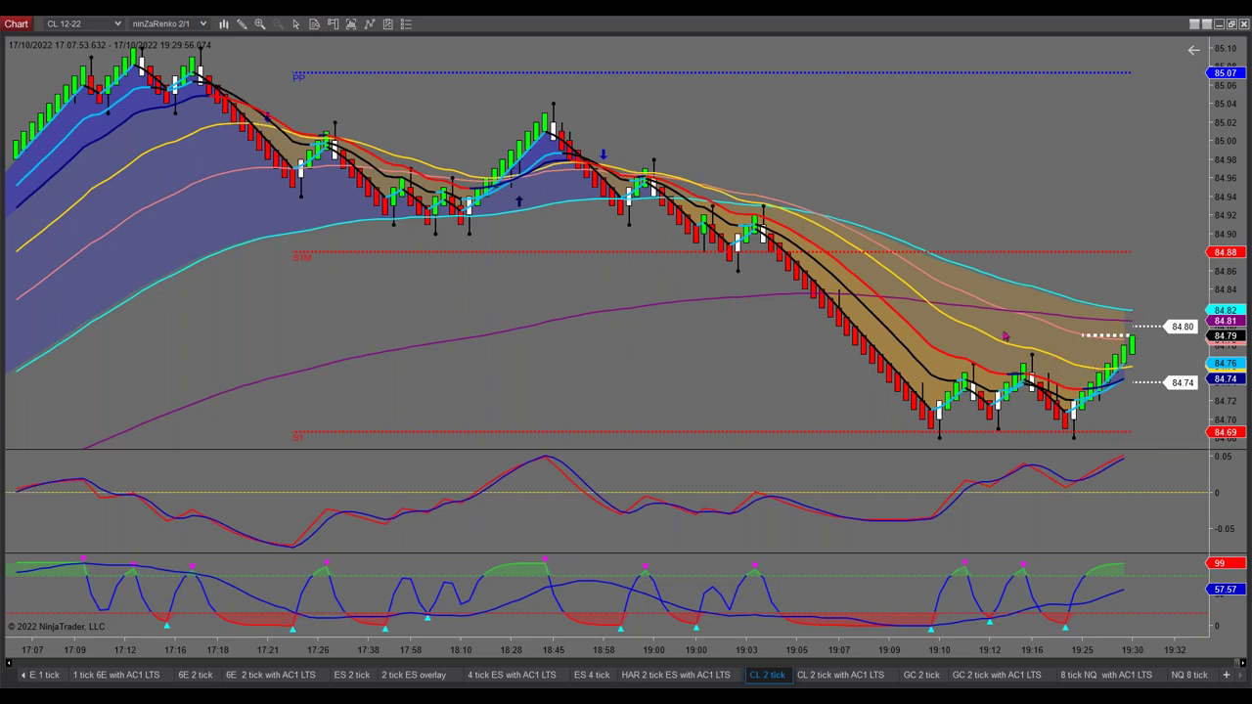
{"action": "scroll", "coordinate": [913, 316], "scroll_direction": "right", "scroll_amount": 2}
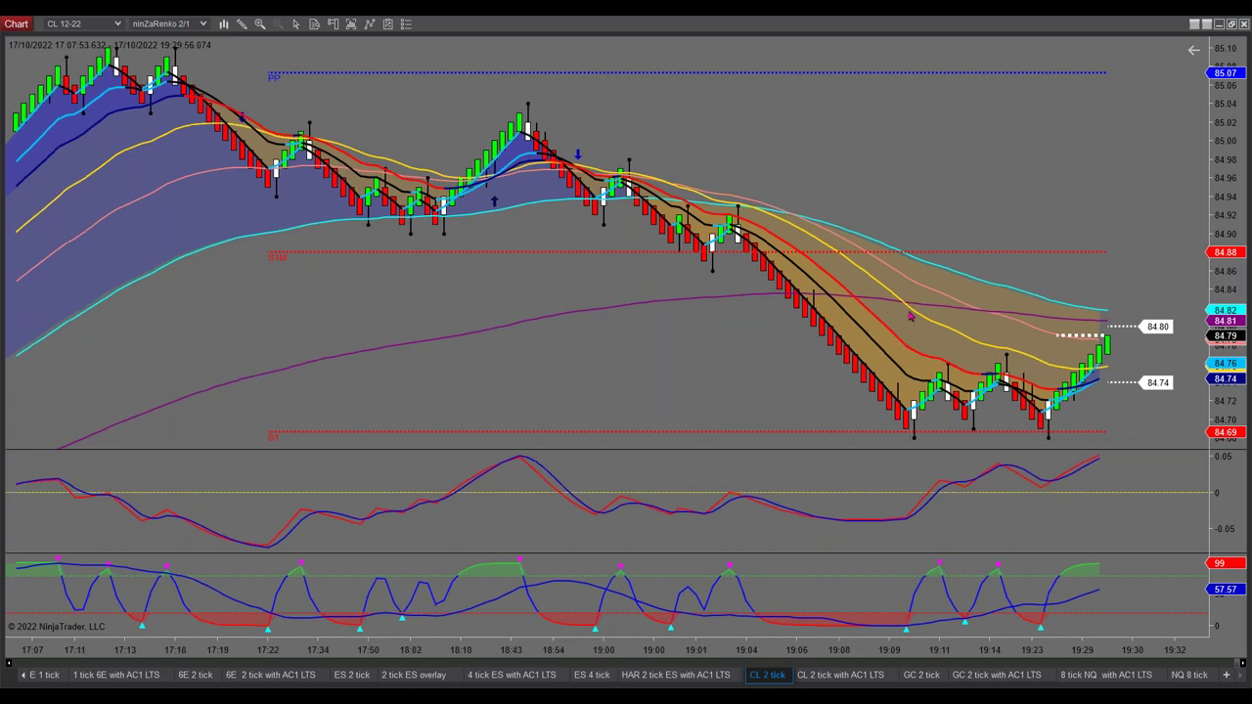
{"action": "scroll", "coordinate": [1128, 345], "scroll_direction": "right", "scroll_amount": 4}
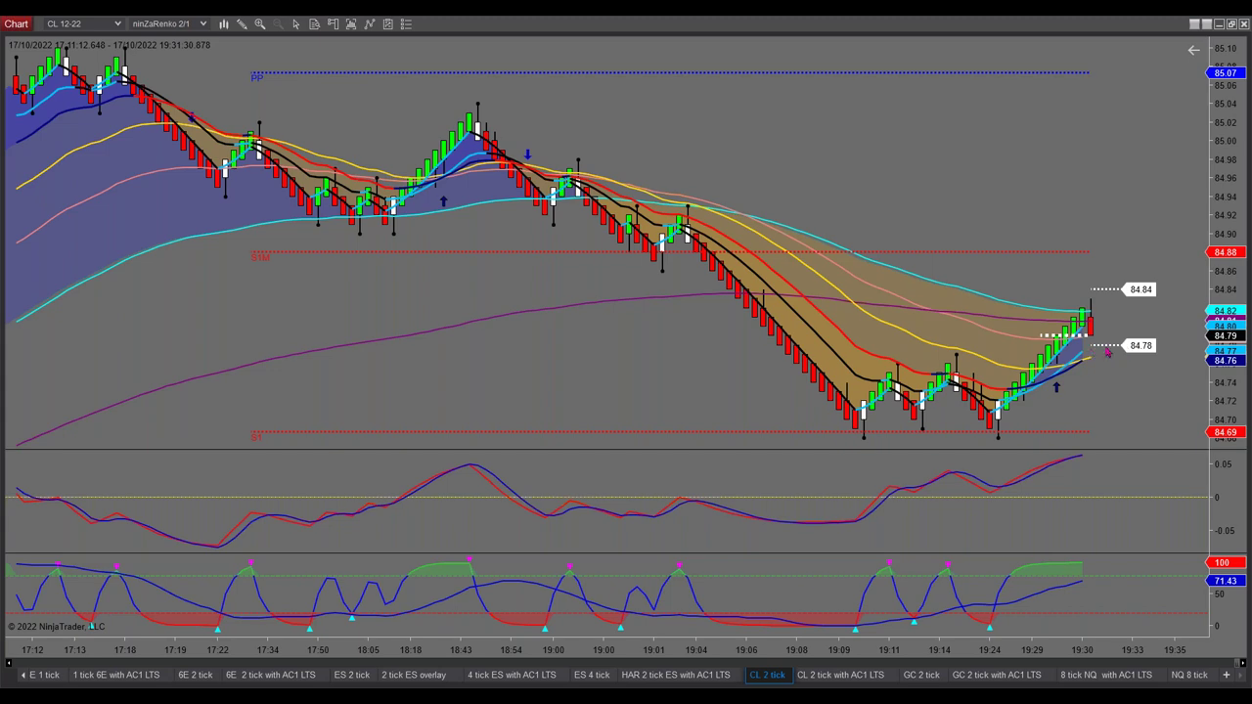
{"action": "right_click", "coordinate": [1144, 420]}
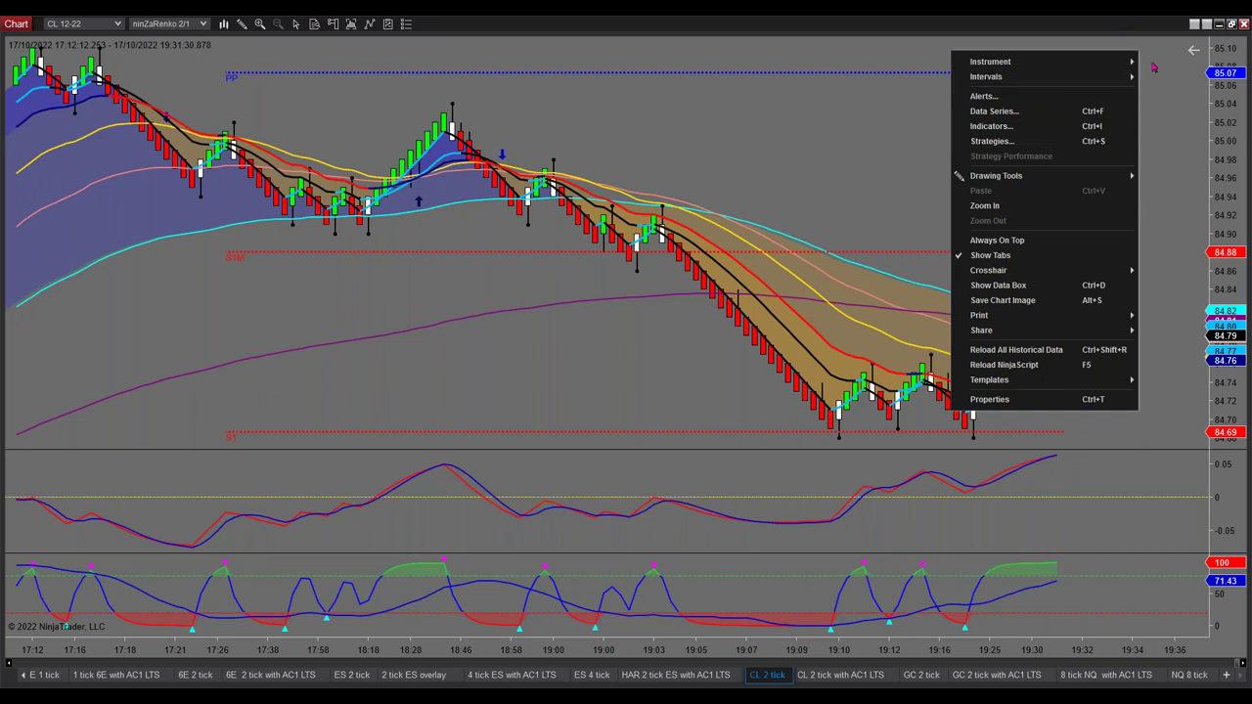
{"action": "left_click", "coordinate": [1154, 66]}
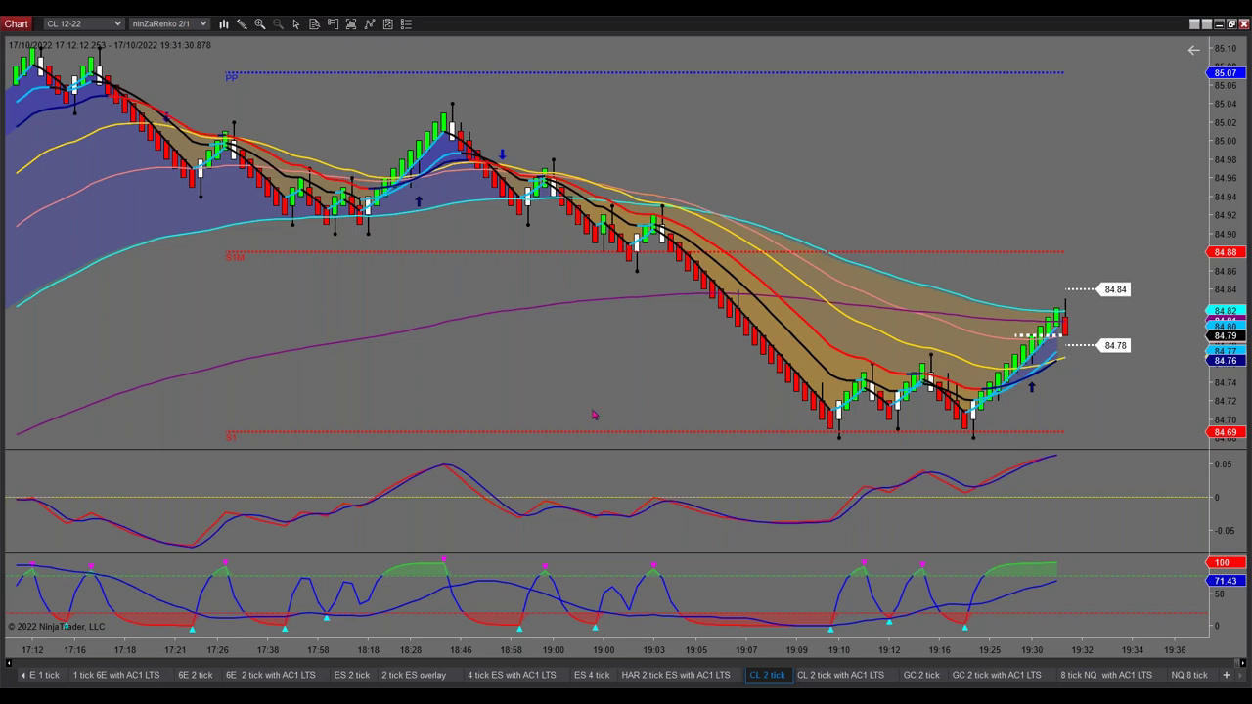
Open the 6E 2 tick chart and restore its window to show it beside the other charts.
{"action": "left_click", "coordinate": [243, 674]}
{"action": "left_click", "coordinate": [206, 675]}
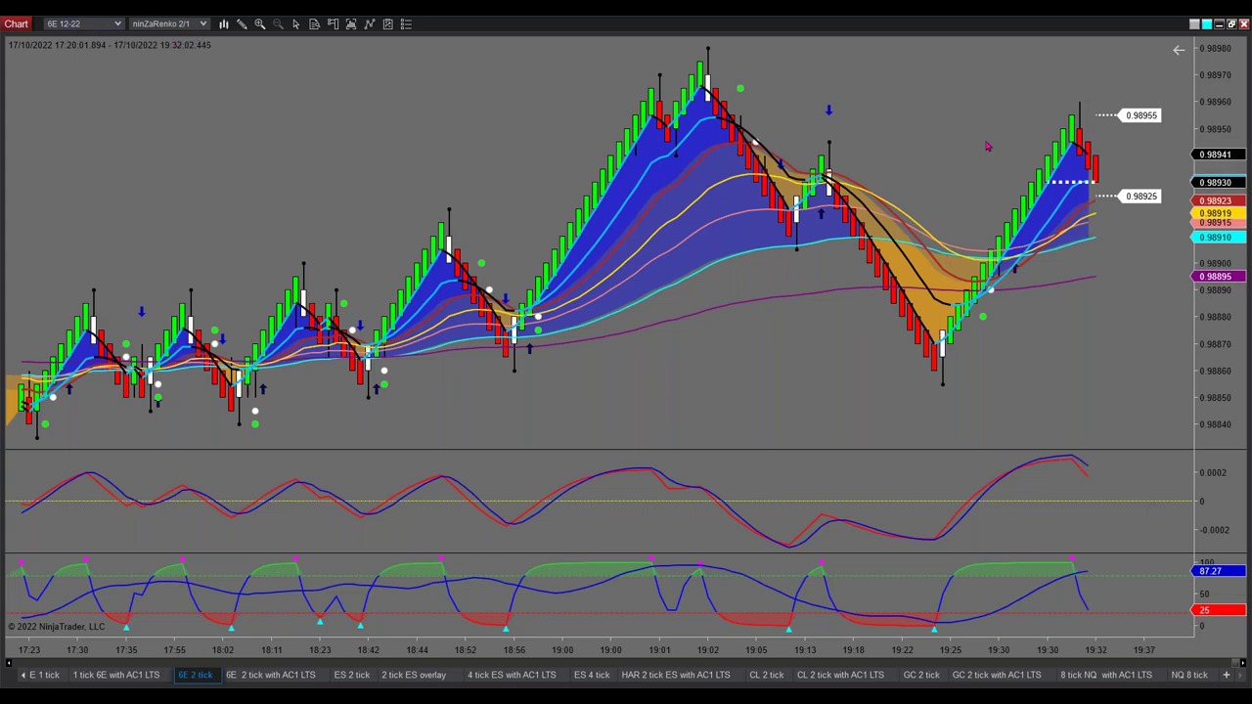
{"action": "left_click", "coordinate": [1232, 23]}
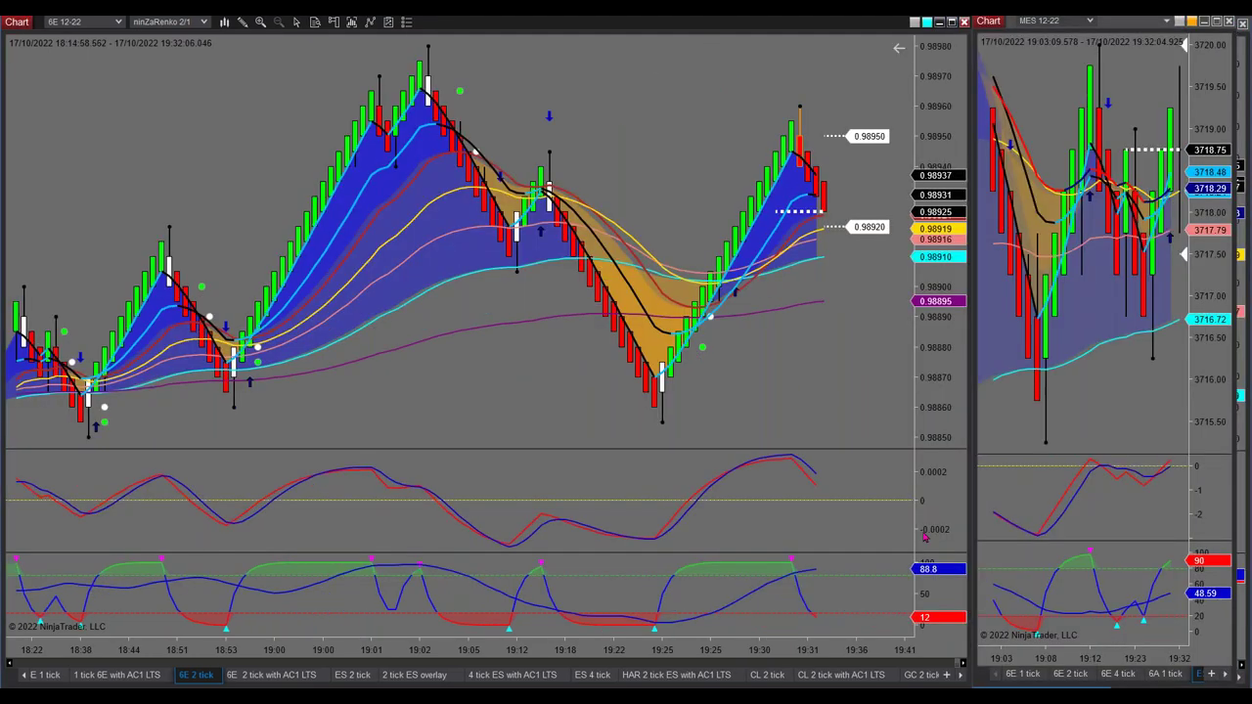
Show the 6E 4 tick chart alongside, and review the 6E 2 tick chart back to 15:52 and forward again to 19:18.
{"action": "left_click", "coordinate": [1115, 673]}
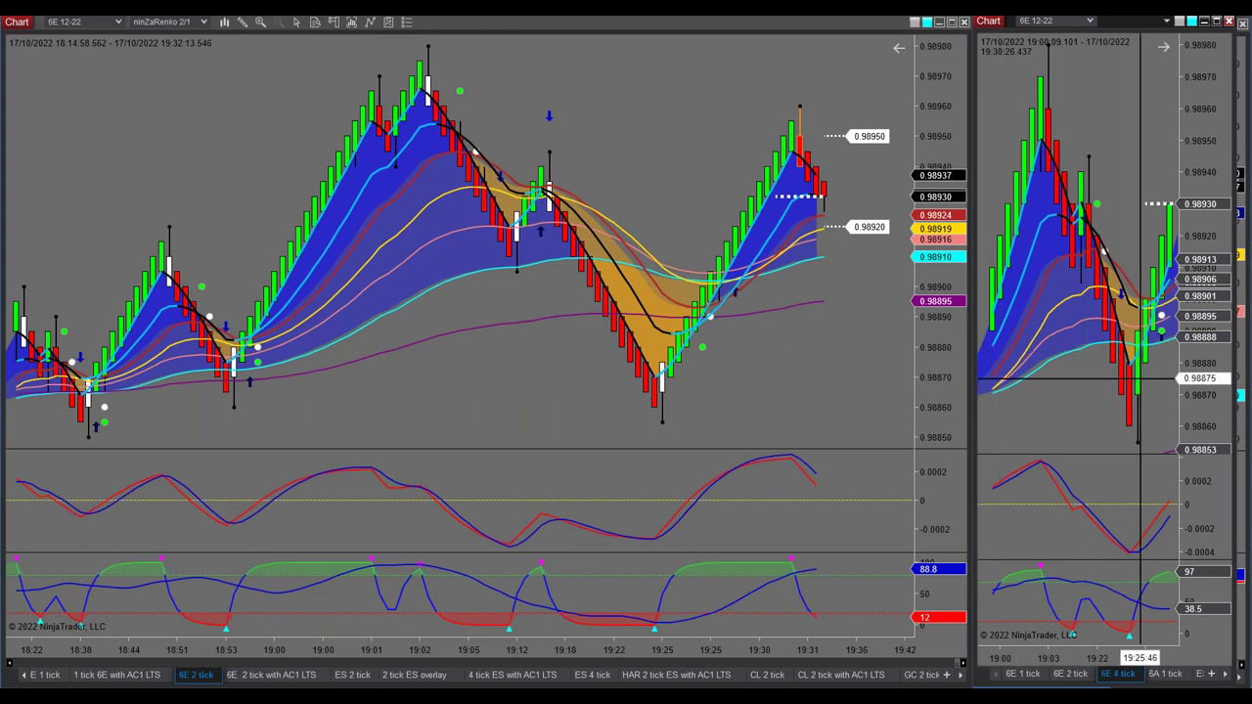
{"action": "scroll", "coordinate": [1139, 378], "scroll_direction": "down", "scroll_amount": 3}
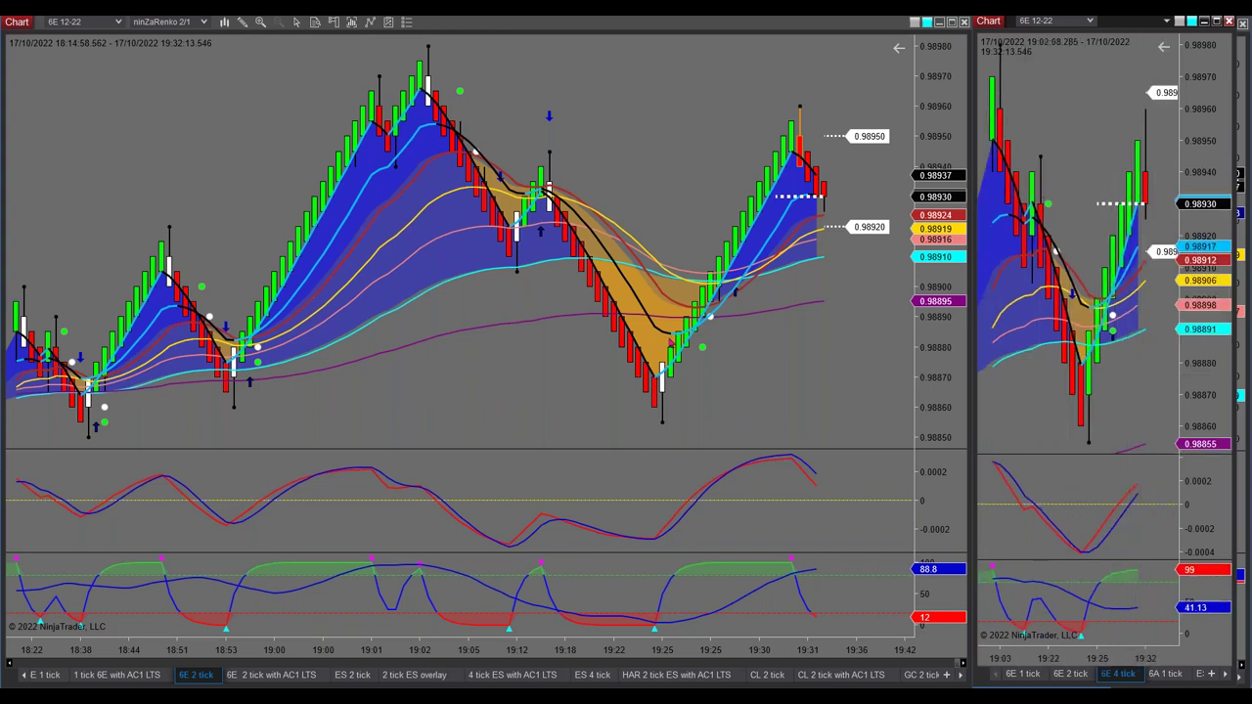
{"action": "scroll", "coordinate": [487, 241], "scroll_direction": "up", "scroll_amount": 2}
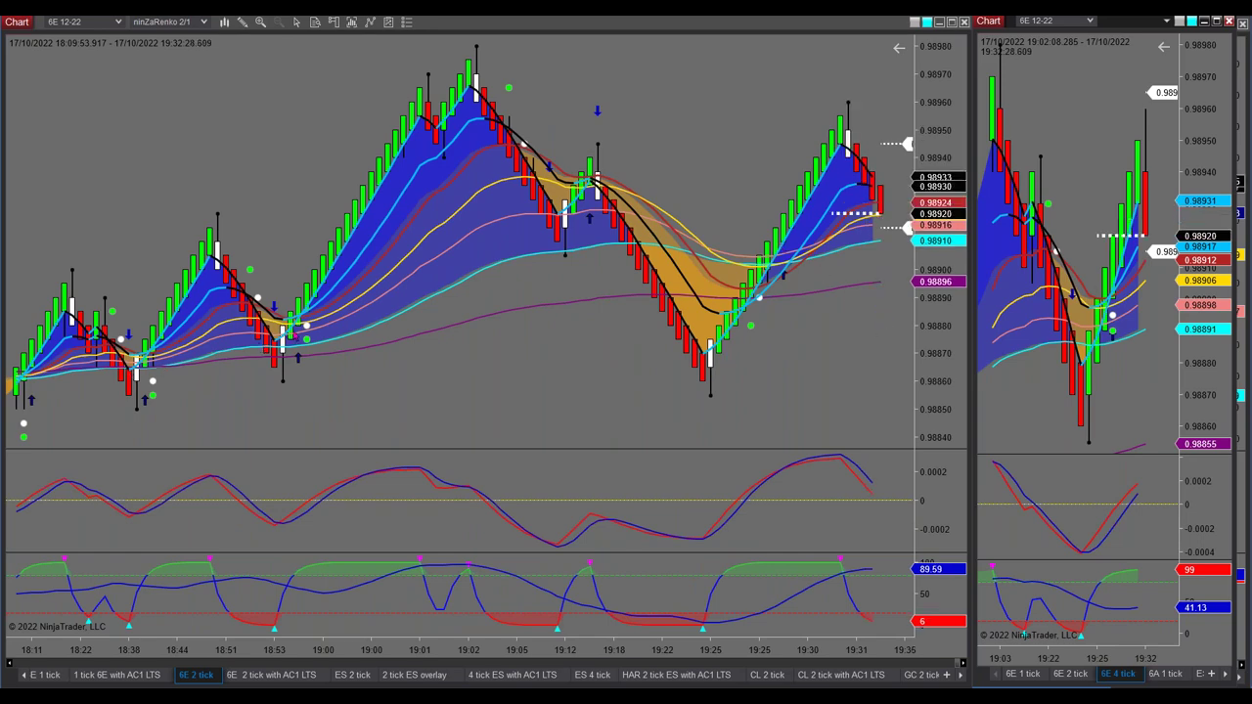
{"action": "scroll", "coordinate": [133, 330], "scroll_direction": "up", "scroll_amount": 15}
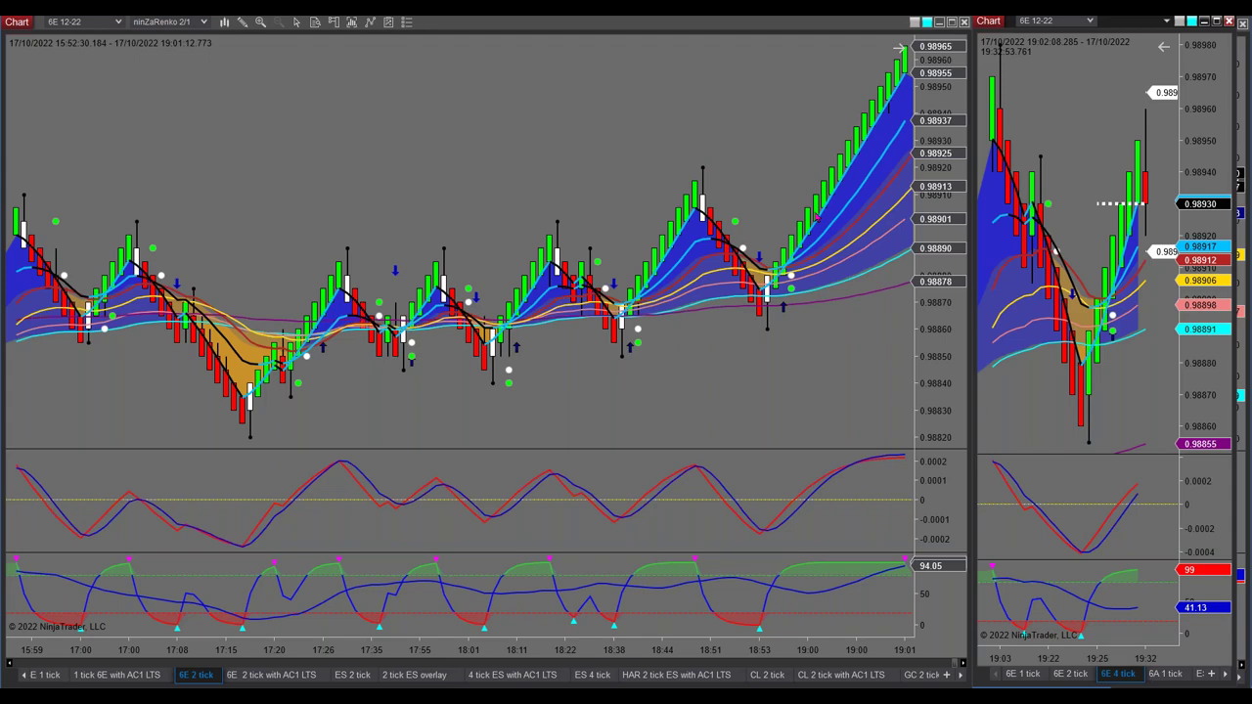
{"action": "left_click_drag", "start_coordinate": [815, 217], "coordinate": [612, 294]}
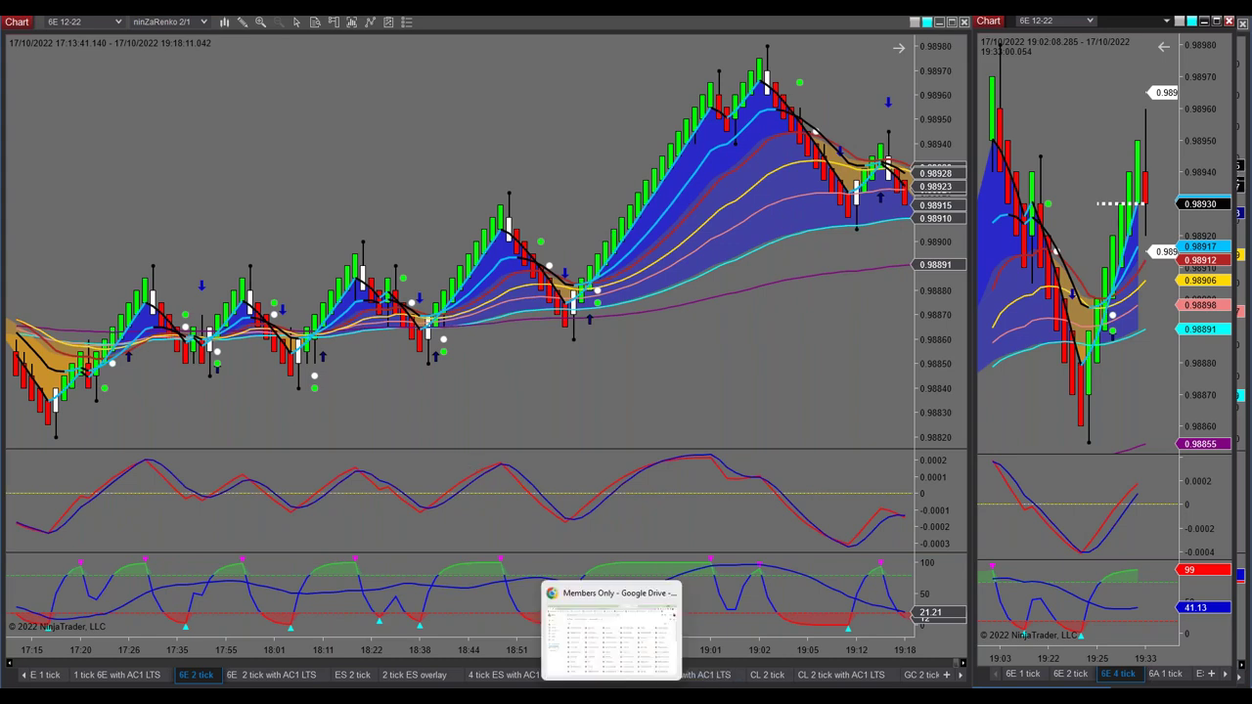
Switch to The Day Traders Masterclass presentation in PowerPoint to view slide 70, and return to the 6E 2 tick chart in NinjaTrader.
{"action": "mouse_move", "coordinate": [871, 697]}
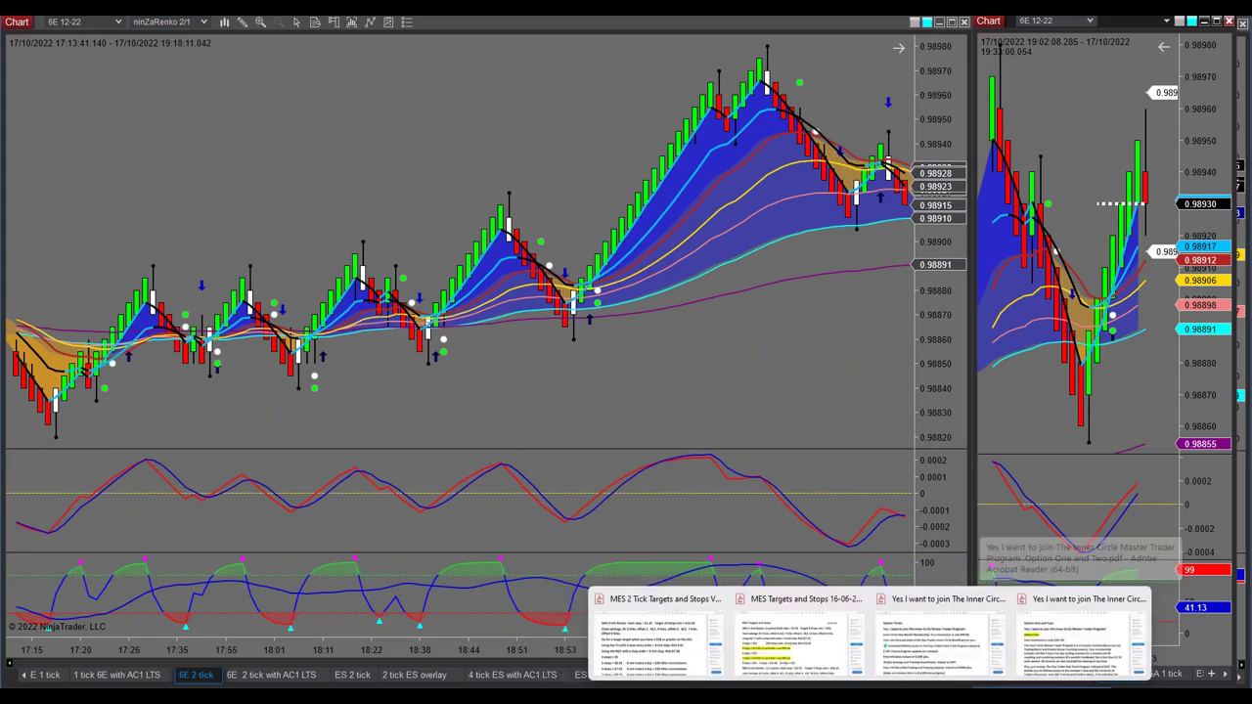
{"action": "mouse_move", "coordinate": [782, 696]}
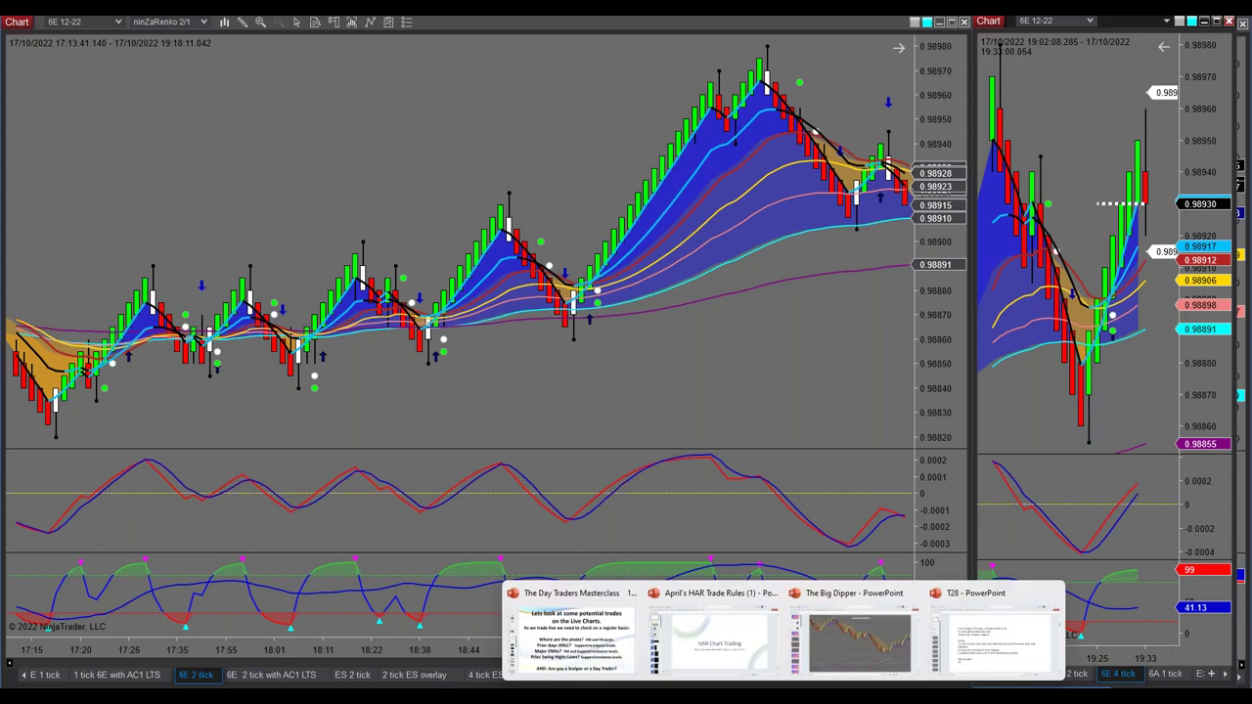
{"action": "left_click", "coordinate": [572, 631]}
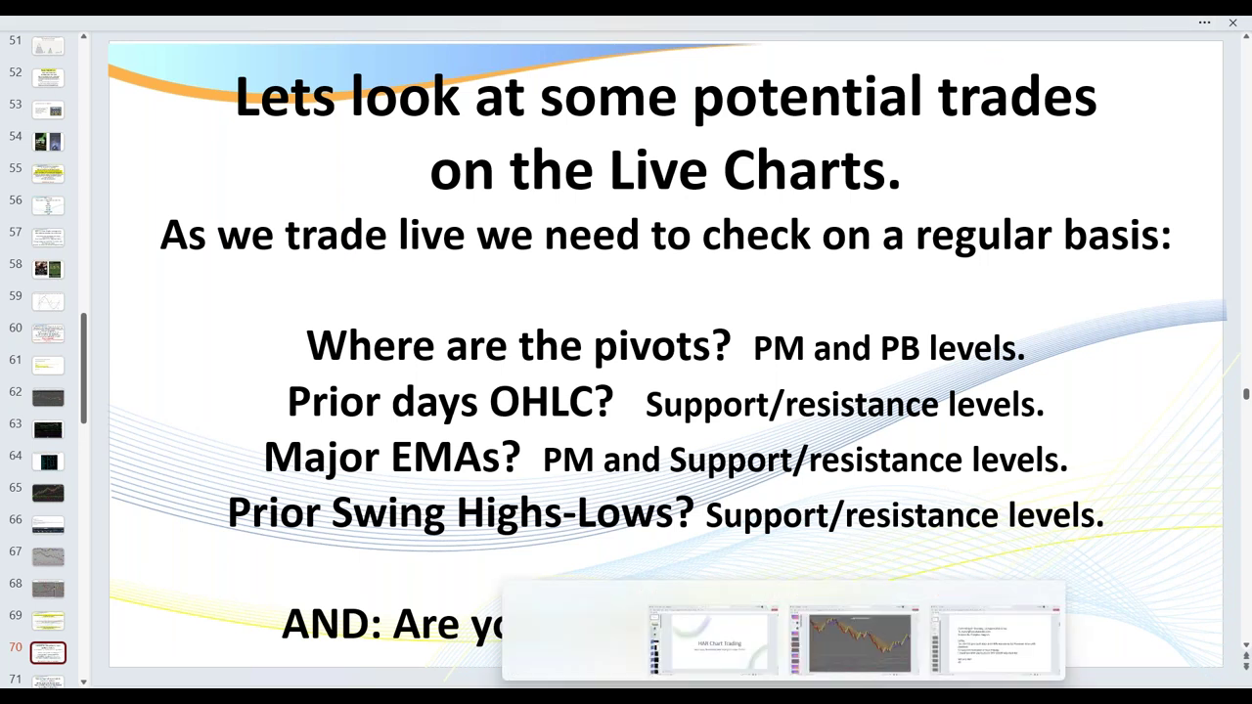
{"action": "mouse_move", "coordinate": [1199, 685]}
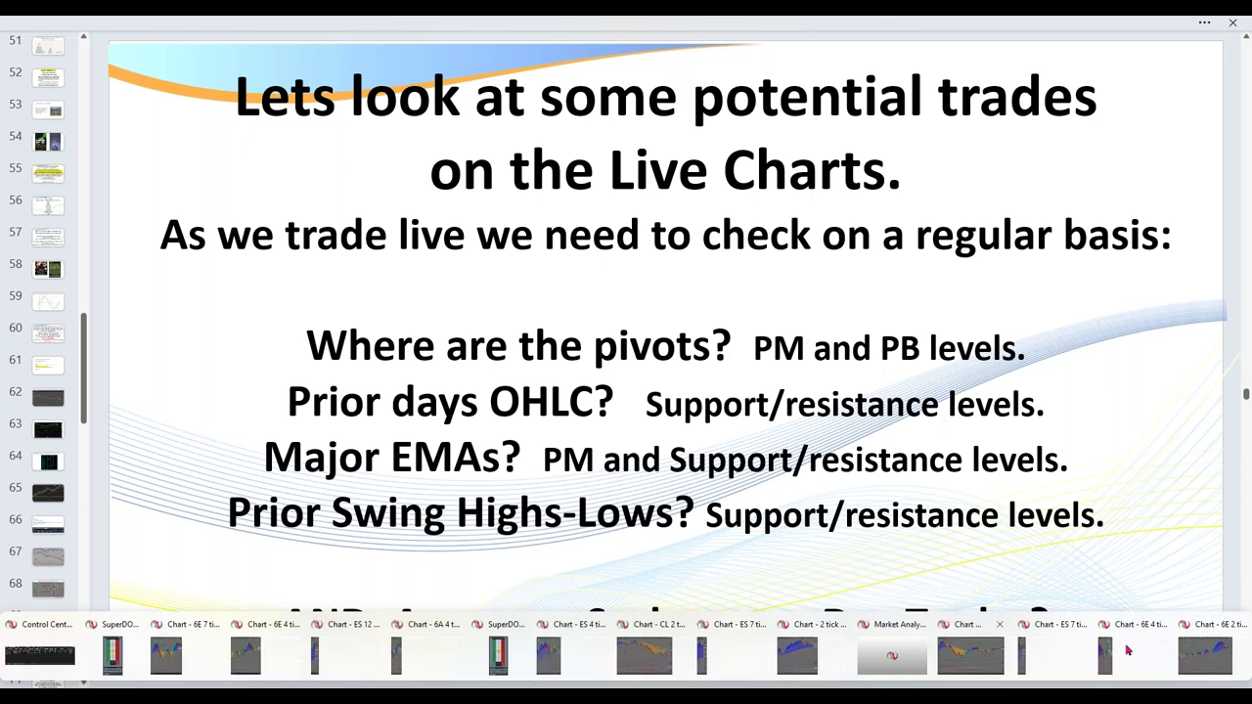
{"action": "left_click", "coordinate": [1201, 650]}
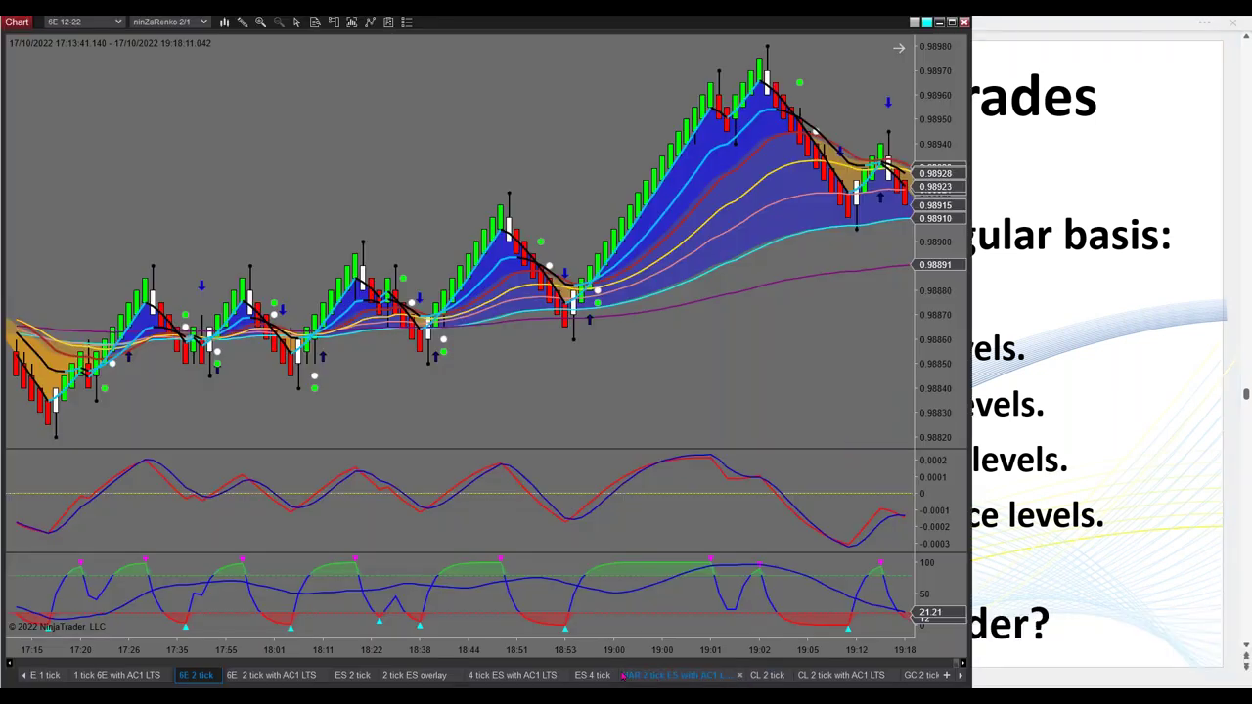
Review the 4 tick ES with AC1 LTS chart and the 2 tick ES overlay up to the live bars at 19:33.
{"action": "left_click", "coordinate": [533, 680]}
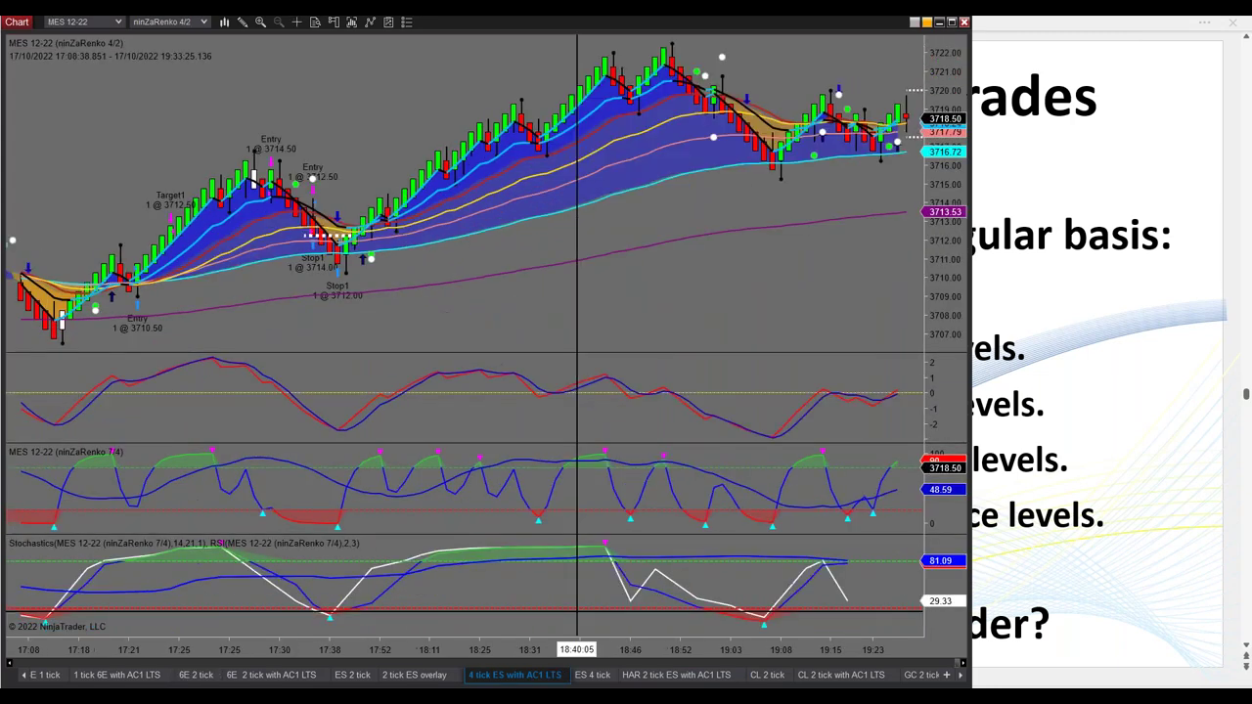
{"action": "scroll", "coordinate": [577, 650], "scroll_direction": "down", "scroll_amount": 2}
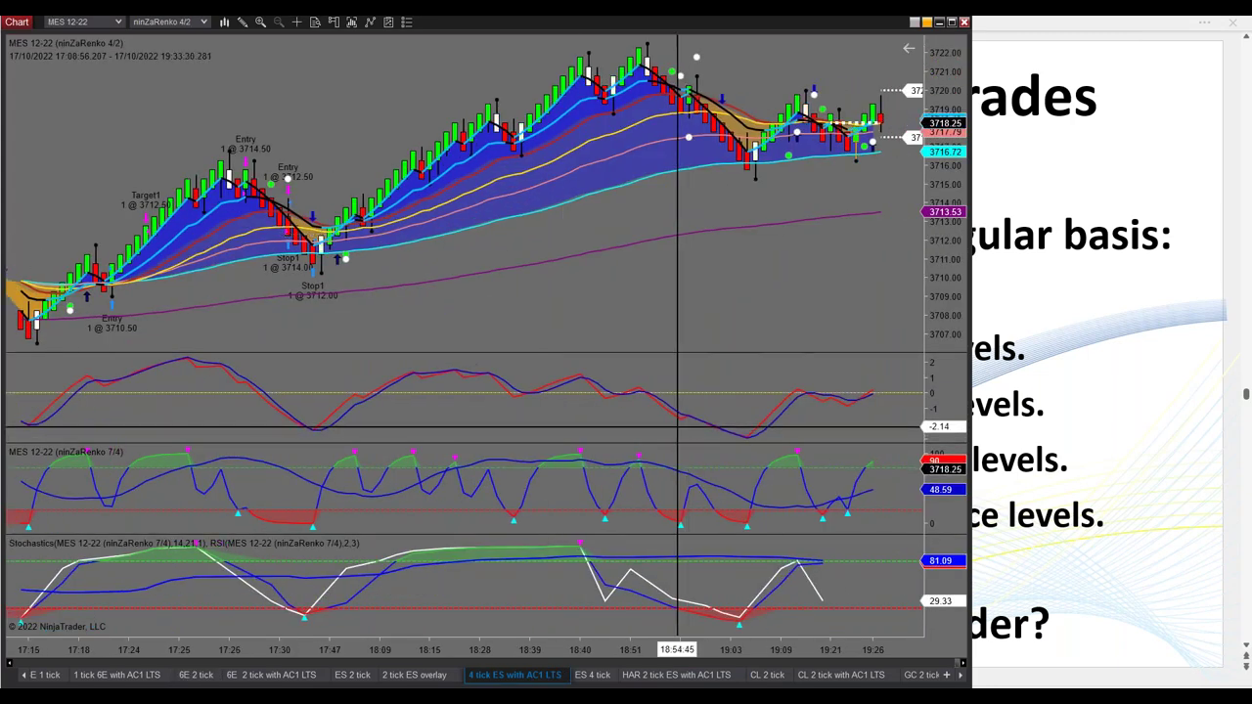
{"action": "left_click", "coordinate": [417, 674]}
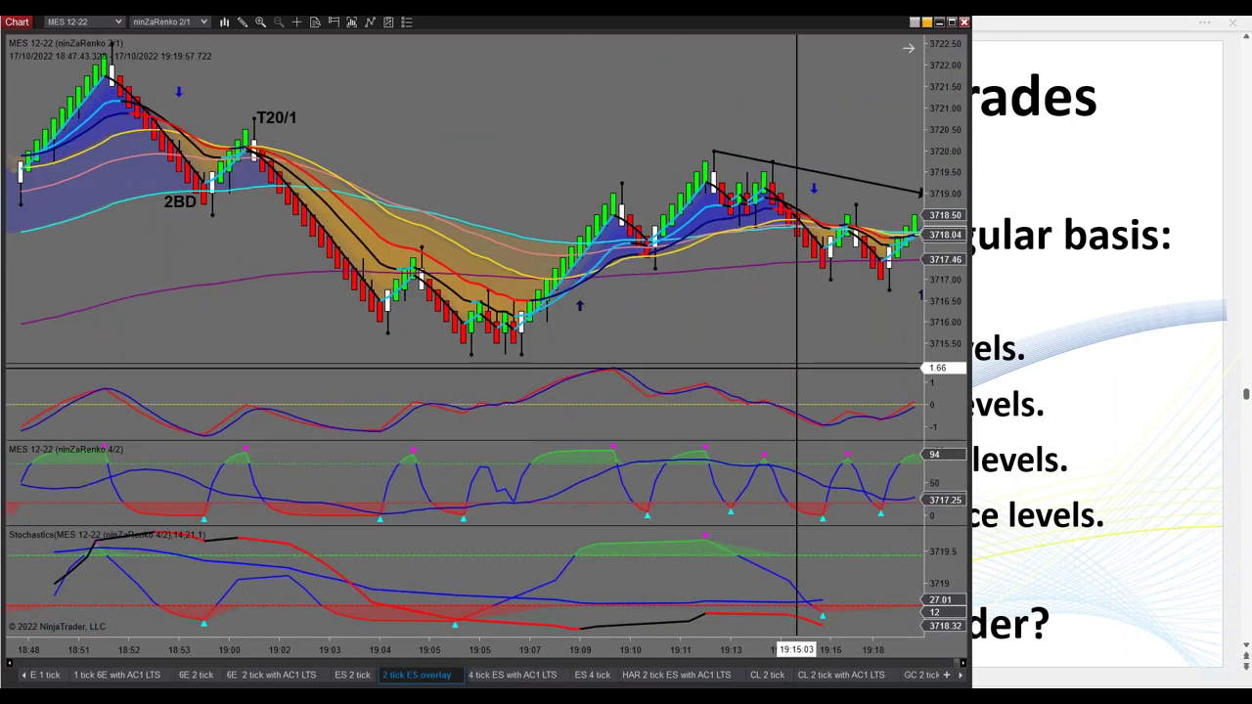
{"action": "scroll", "coordinate": [900, 108], "scroll_direction": "down", "scroll_amount": 15}
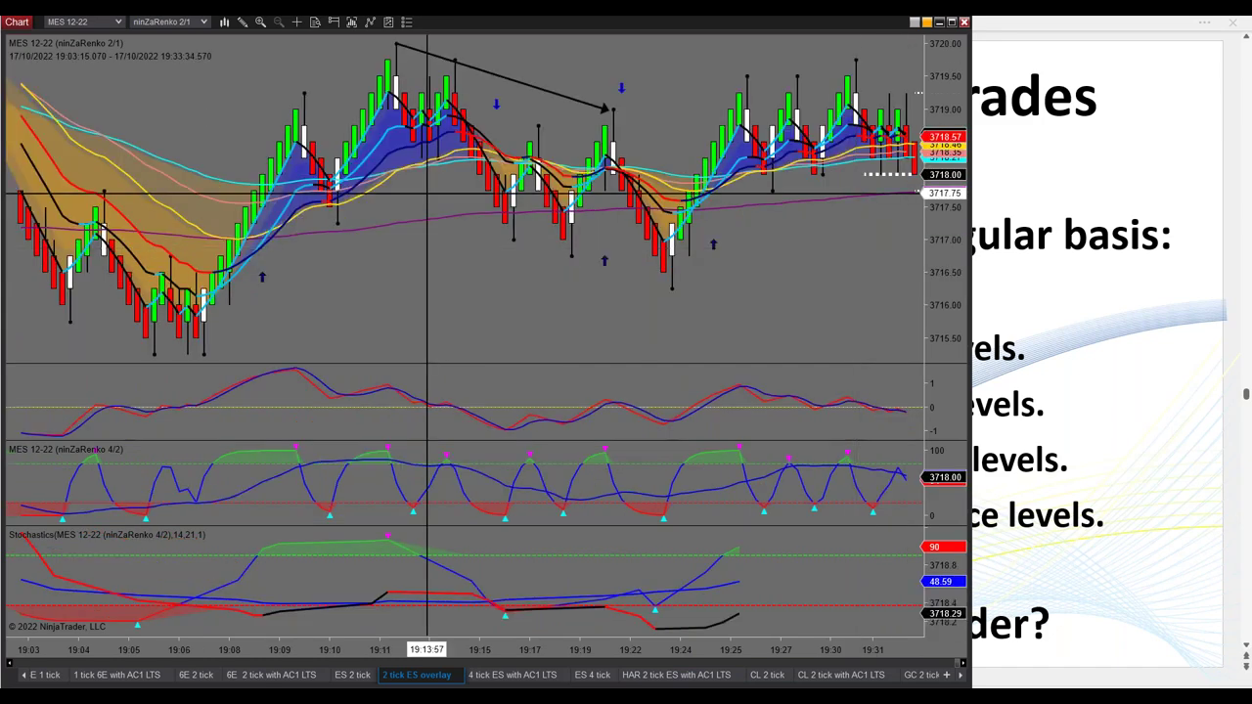
{"action": "scroll", "coordinate": [470, 293], "scroll_direction": "down", "scroll_amount": 5}
{"action": "scroll", "coordinate": [510, 296], "scroll_direction": "down", "scroll_amount": 2}
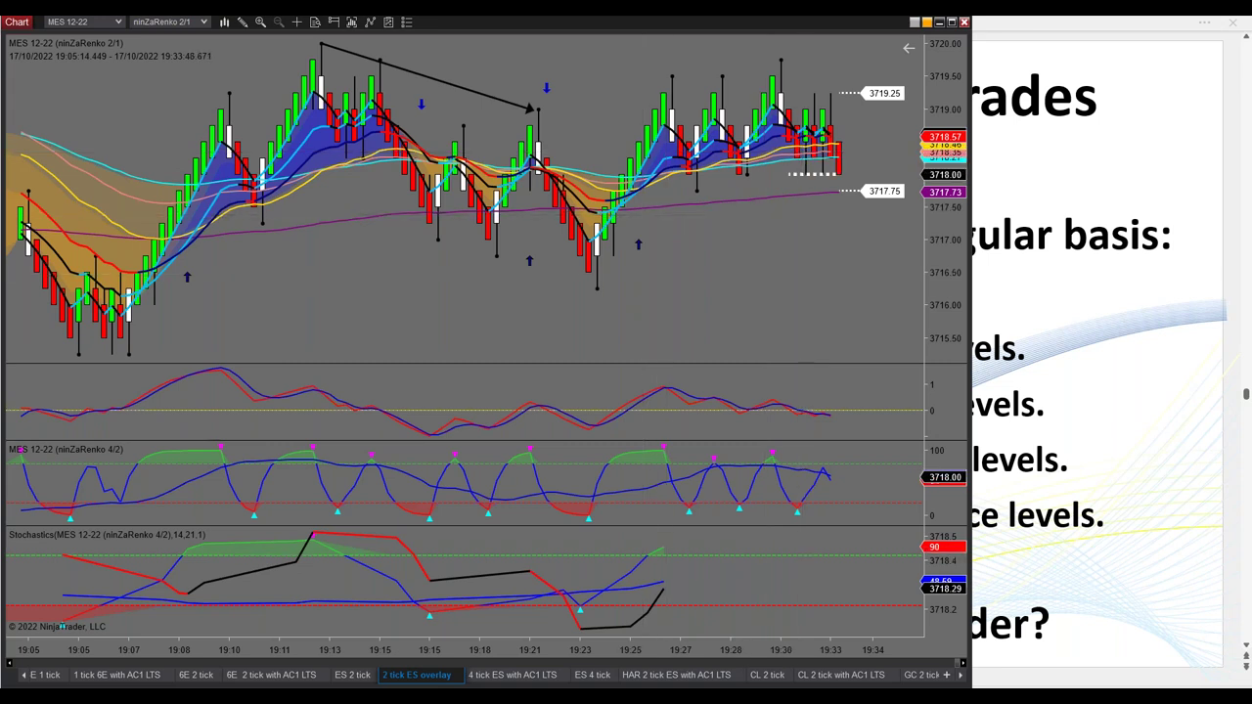
Switch to The Day Traders Masterclass presentation in PowerPoint and show slide 71 on coaching and mentoring.
{"action": "mouse_move", "coordinate": [40, 654]}
{"action": "mouse_move", "coordinate": [561, 654]}
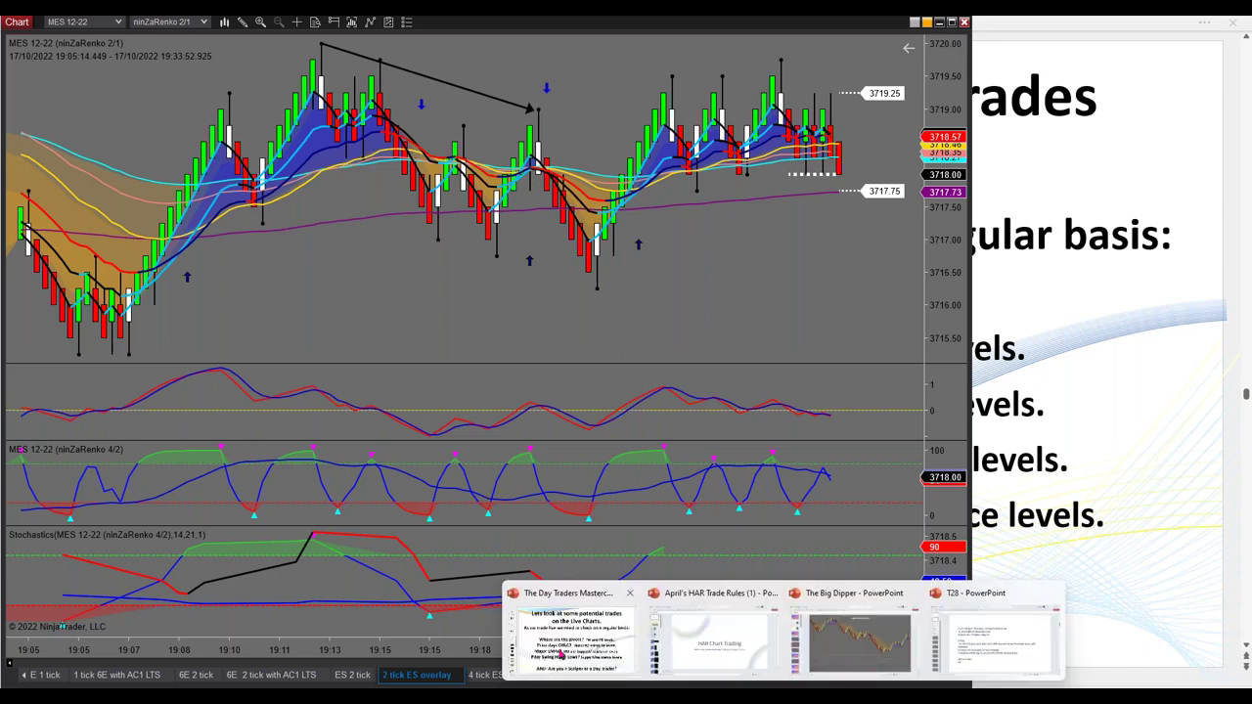
{"action": "left_click", "coordinate": [561, 653]}
{"action": "key", "text": "ctrl+d"}
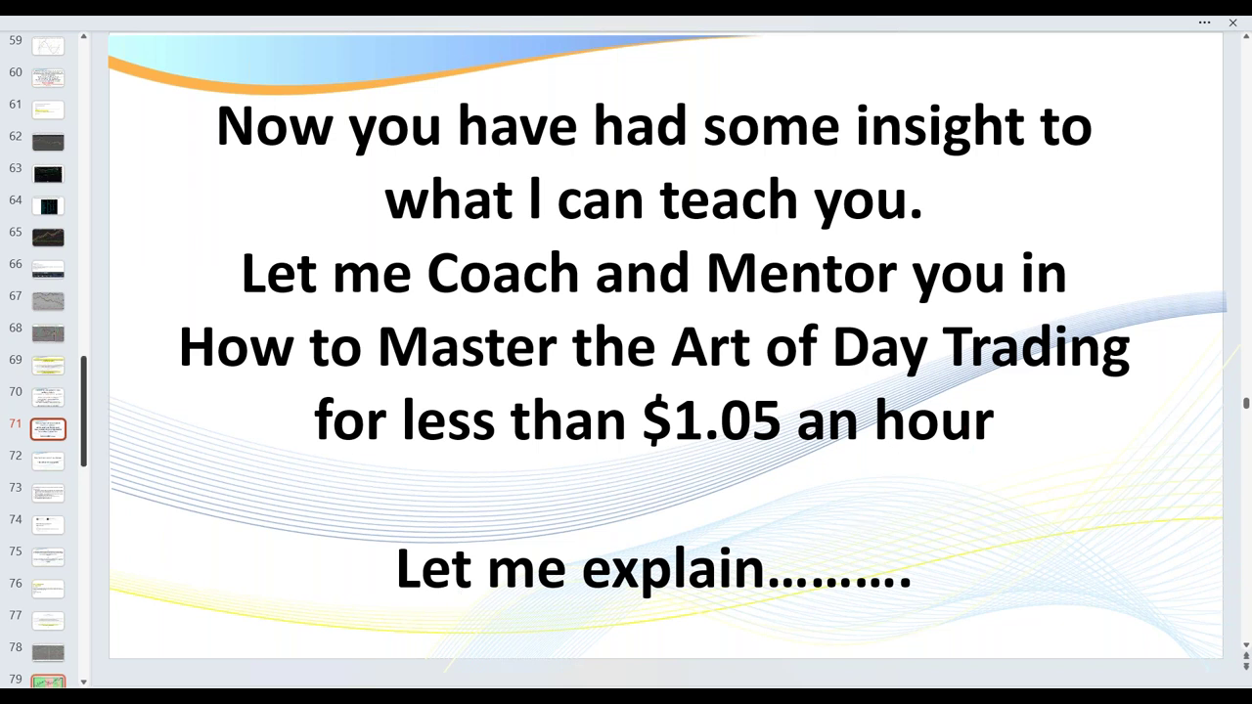
Go through slides 72 to 77 of the presentation, showing the student feedback and trading result e-mails.
{"action": "left_click", "coordinate": [45, 471]}
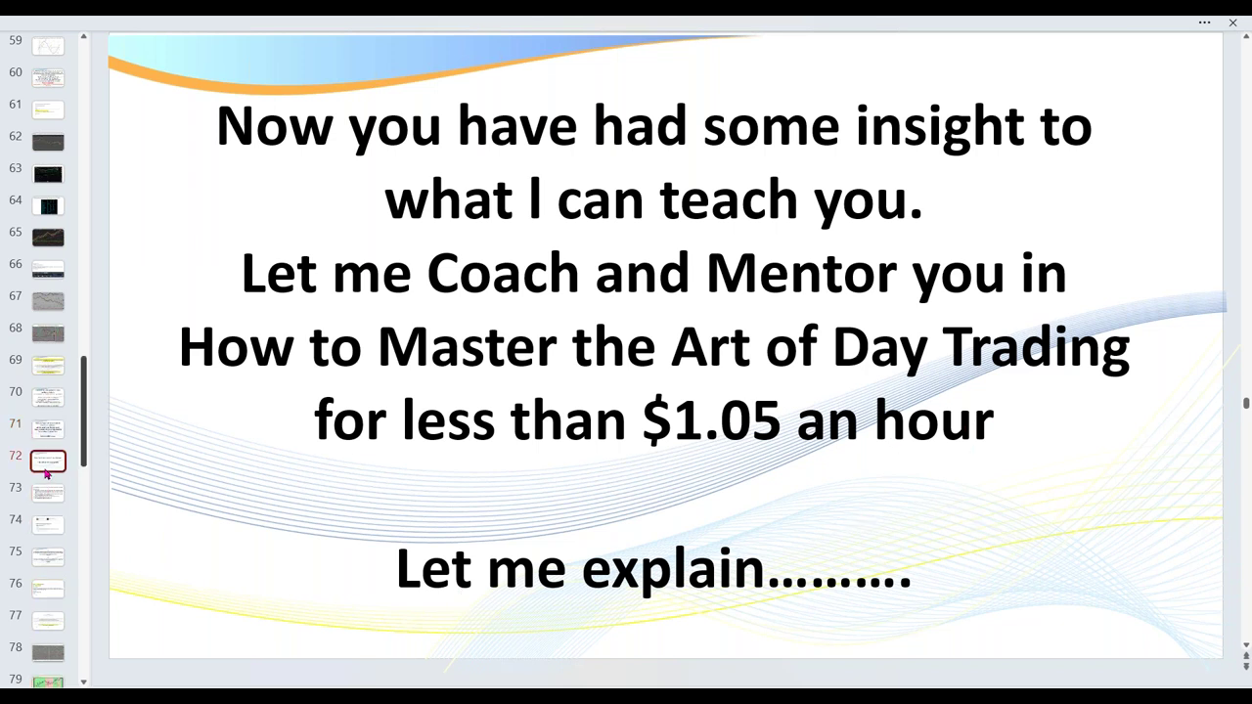
{"action": "left_click", "coordinate": [45, 474]}
{"action": "left_click", "coordinate": [45, 497]}
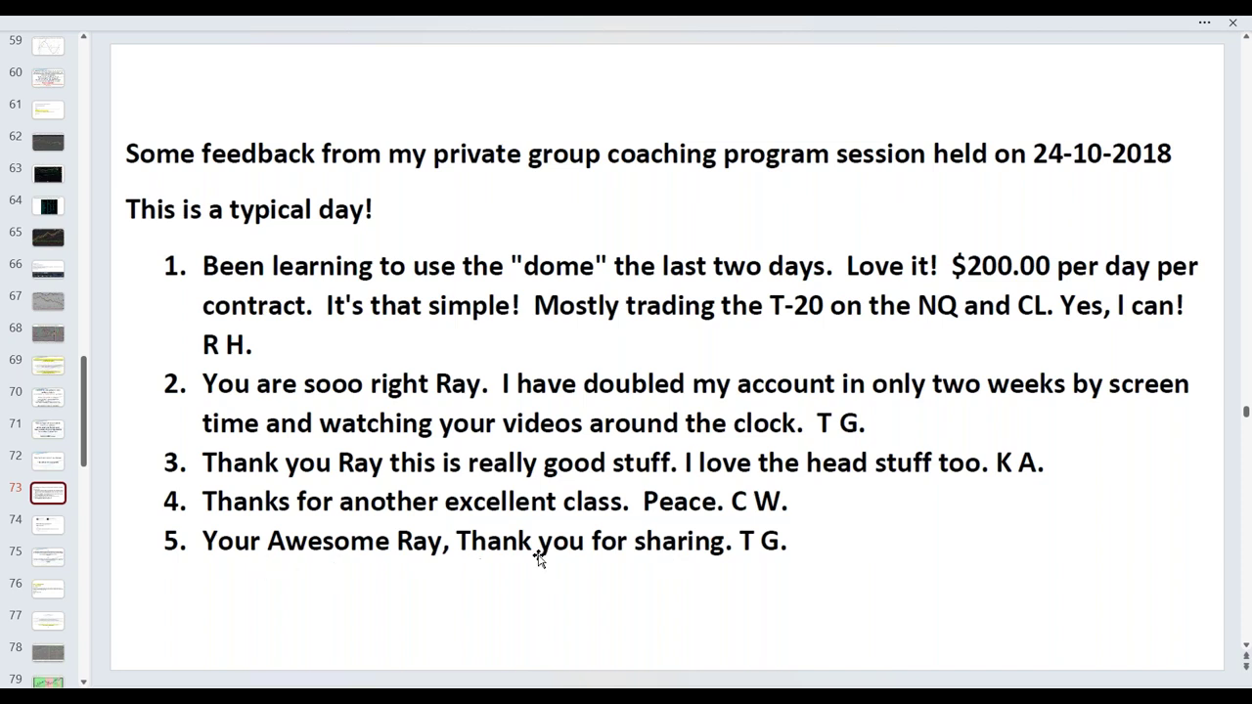
{"action": "left_click", "coordinate": [49, 529]}
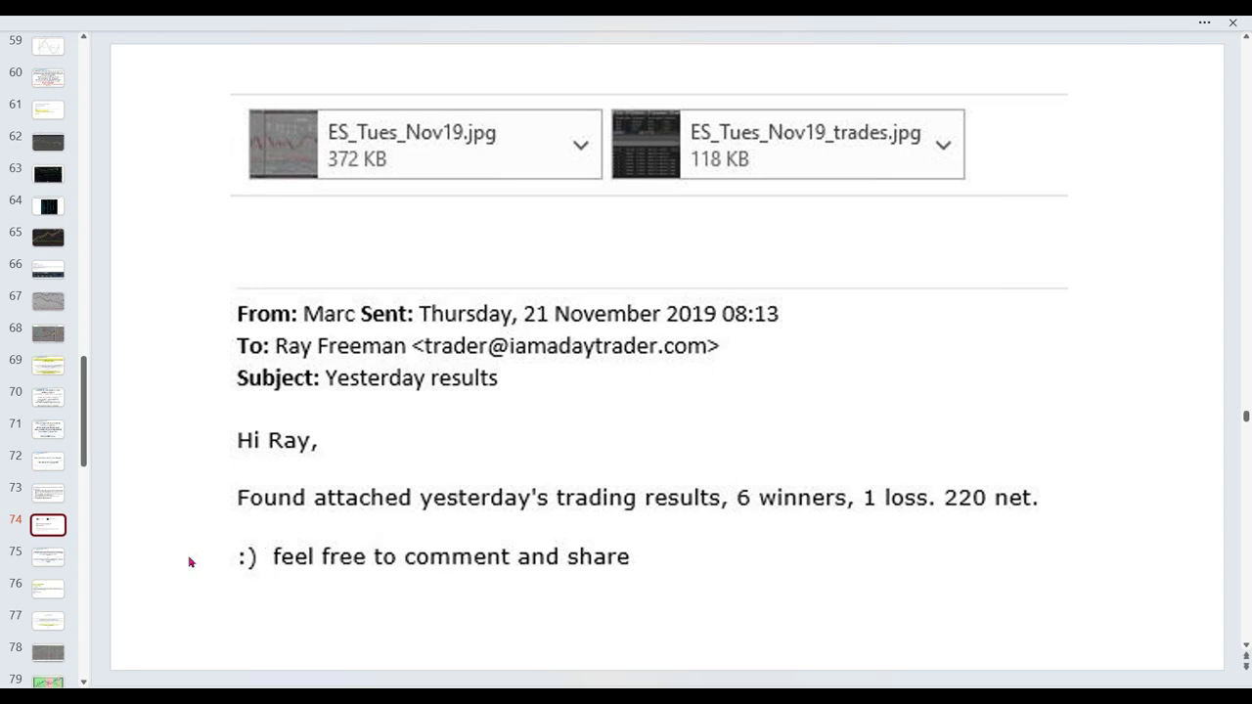
{"action": "left_click", "coordinate": [56, 559]}
{"action": "left_click", "coordinate": [56, 560]}
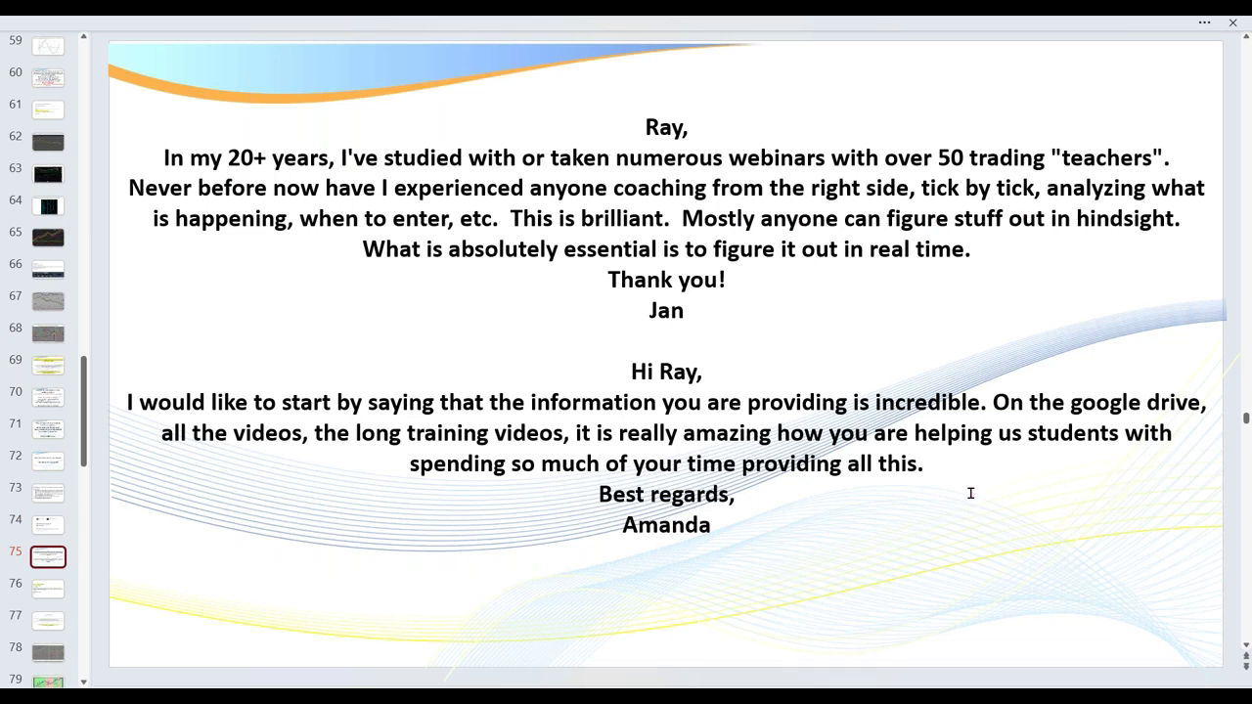
{"action": "left_click", "coordinate": [53, 590]}
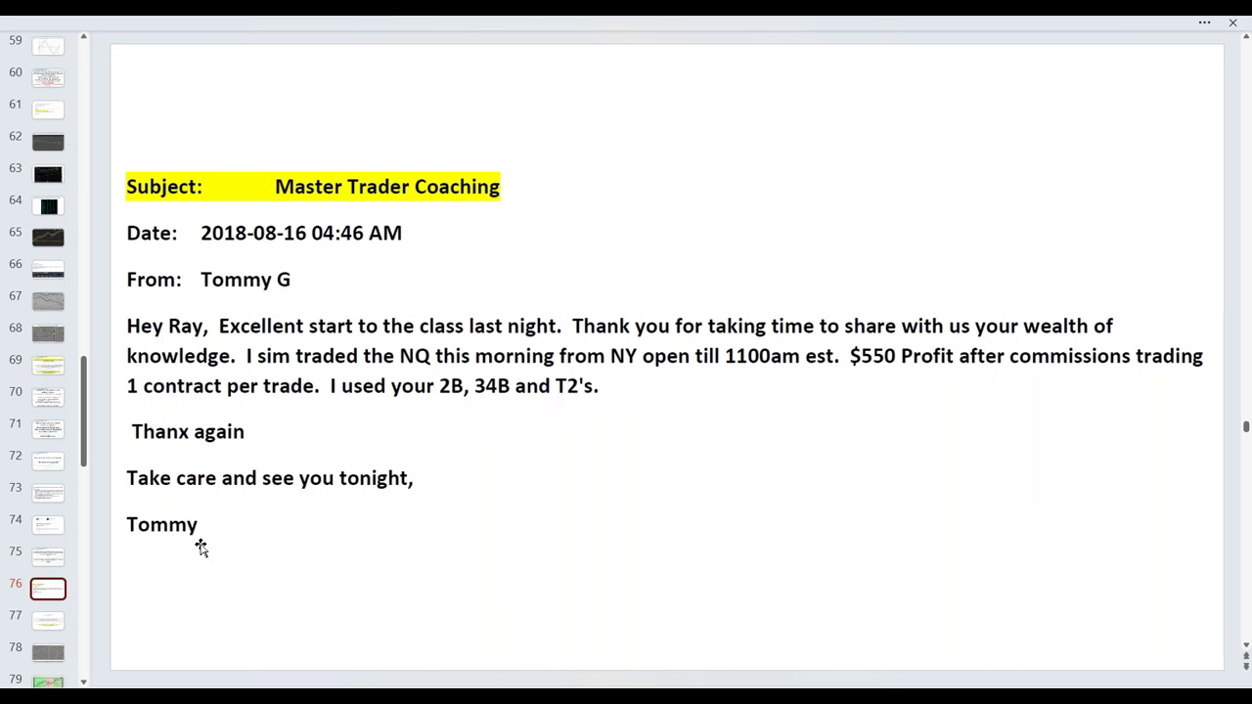
{"action": "left_click", "coordinate": [38, 632]}
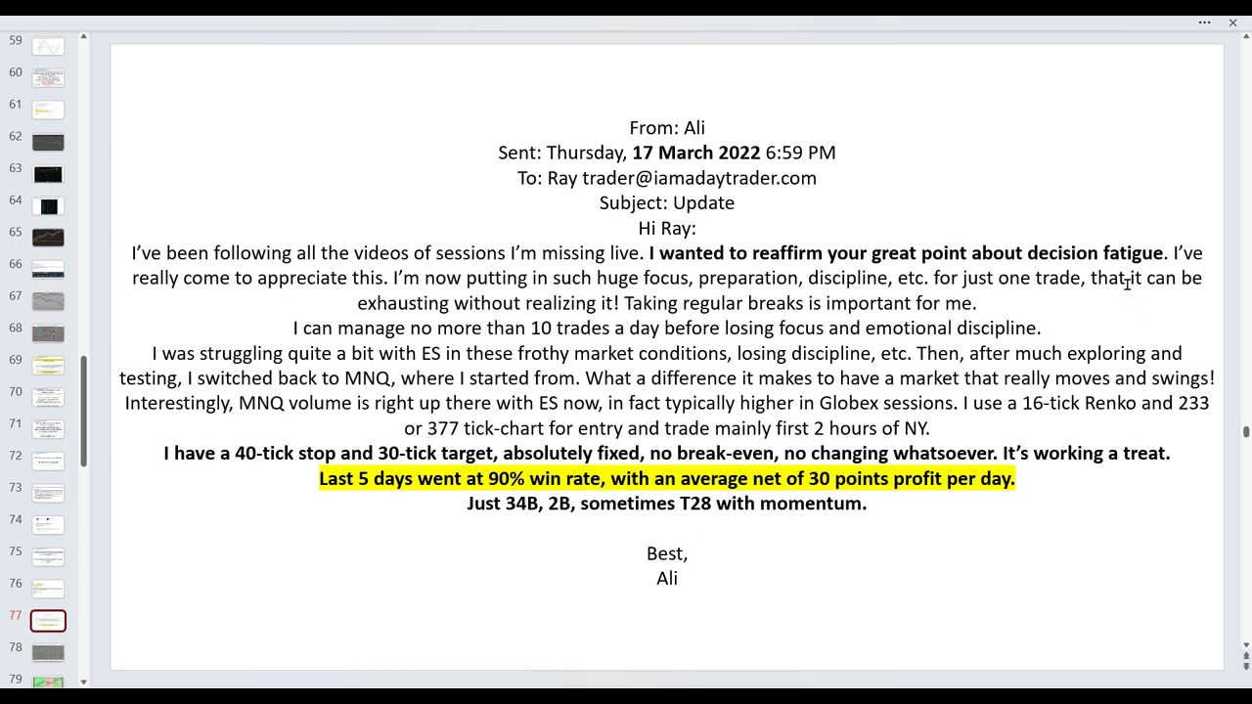
Advance past the chart example on slide 79 to the Inner Circle Platinum Program slide 80 and the fire hose slide 81.
{"action": "left_click", "coordinate": [59, 657]}
{"action": "key", "text": "Down"}
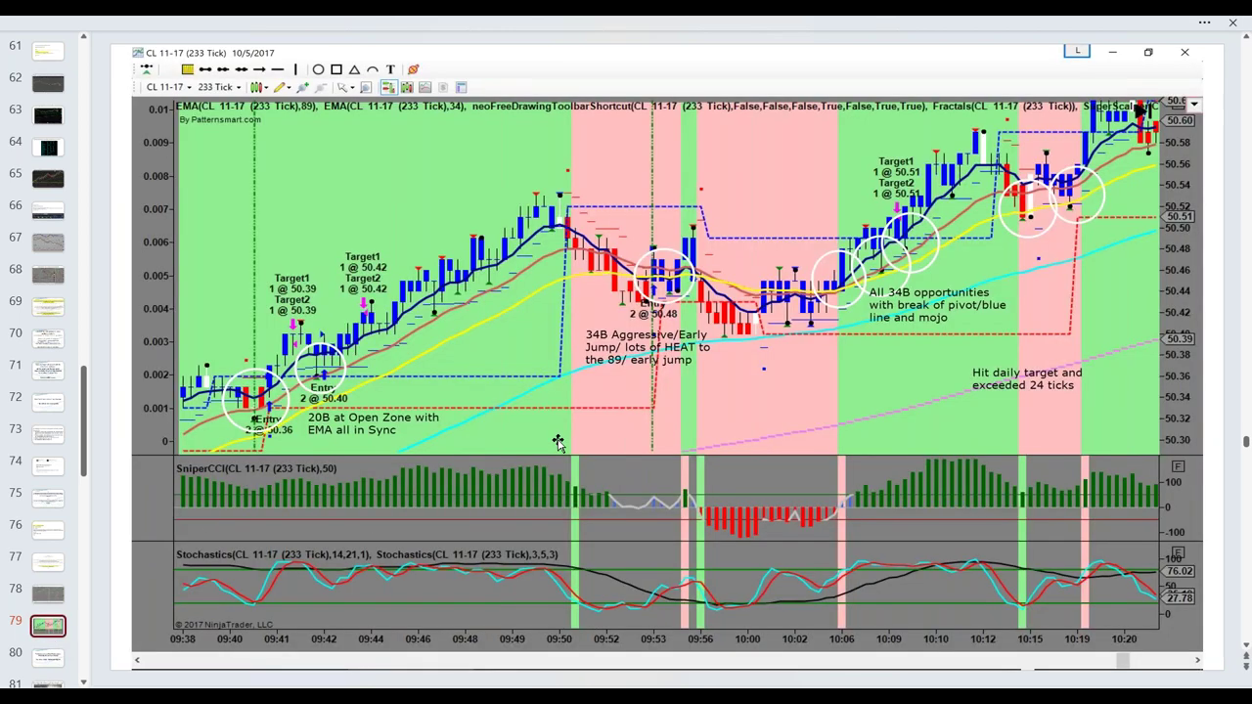
{"action": "left_click", "coordinate": [54, 650]}
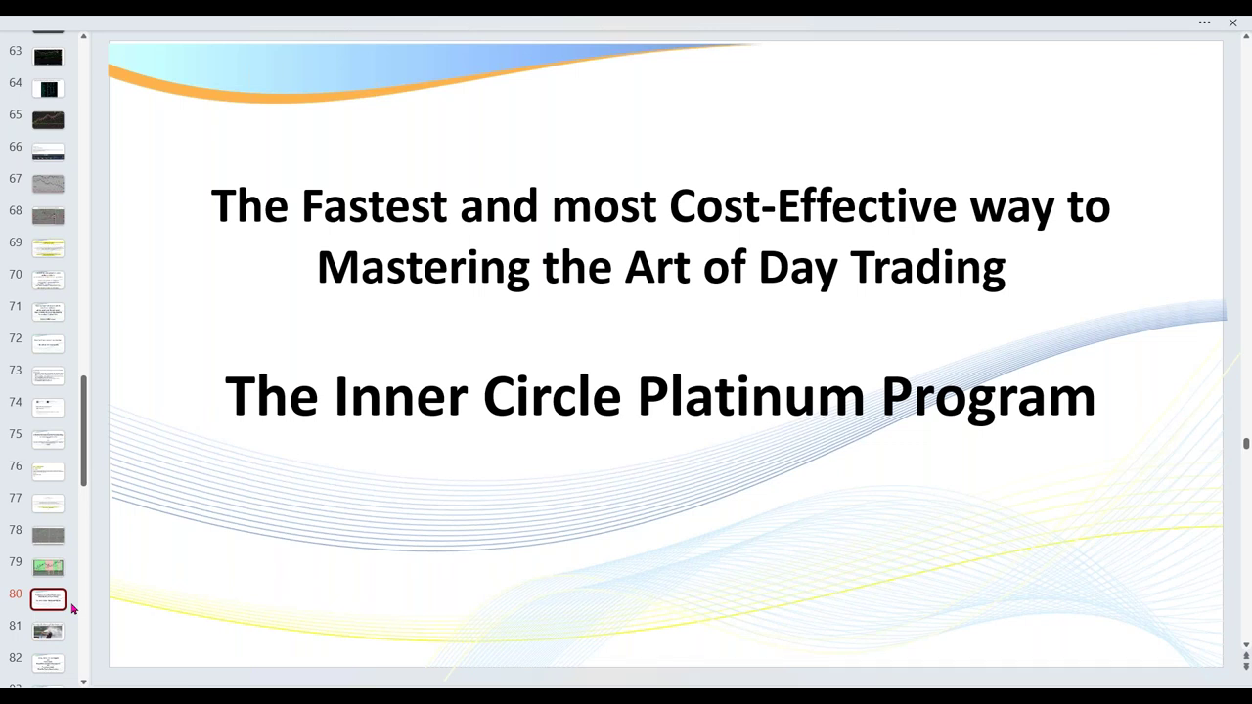
{"action": "left_click", "coordinate": [57, 633]}
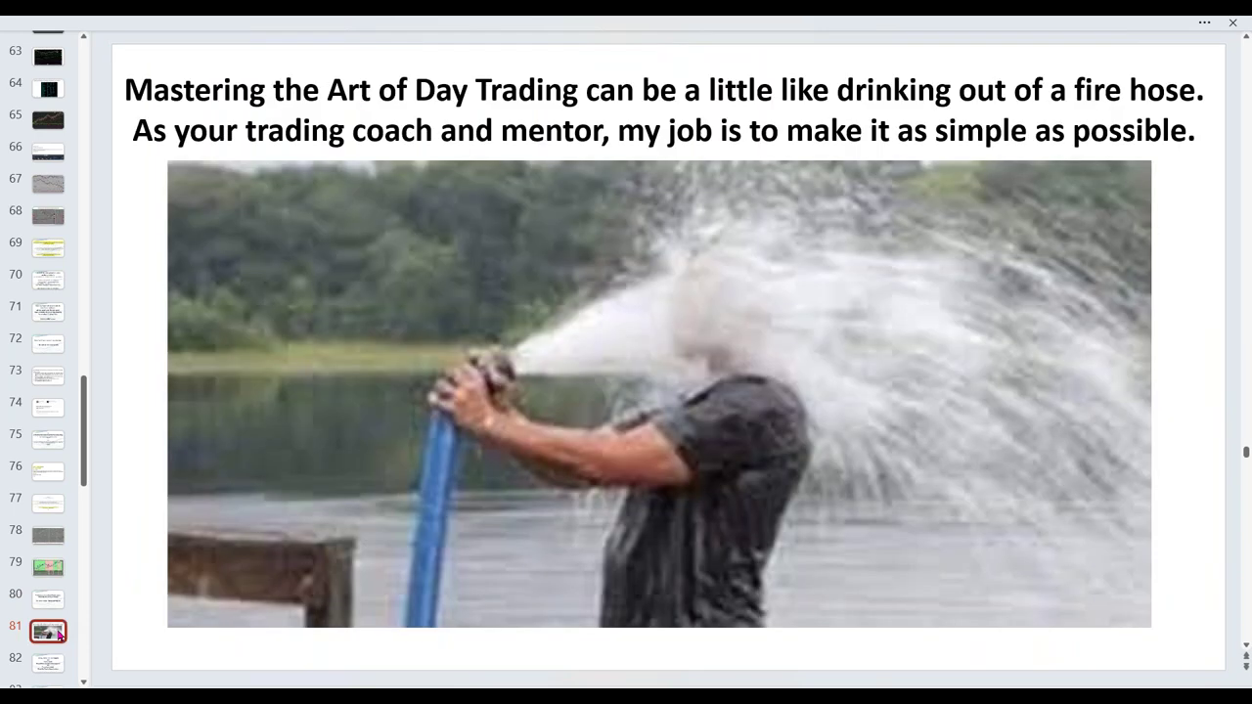